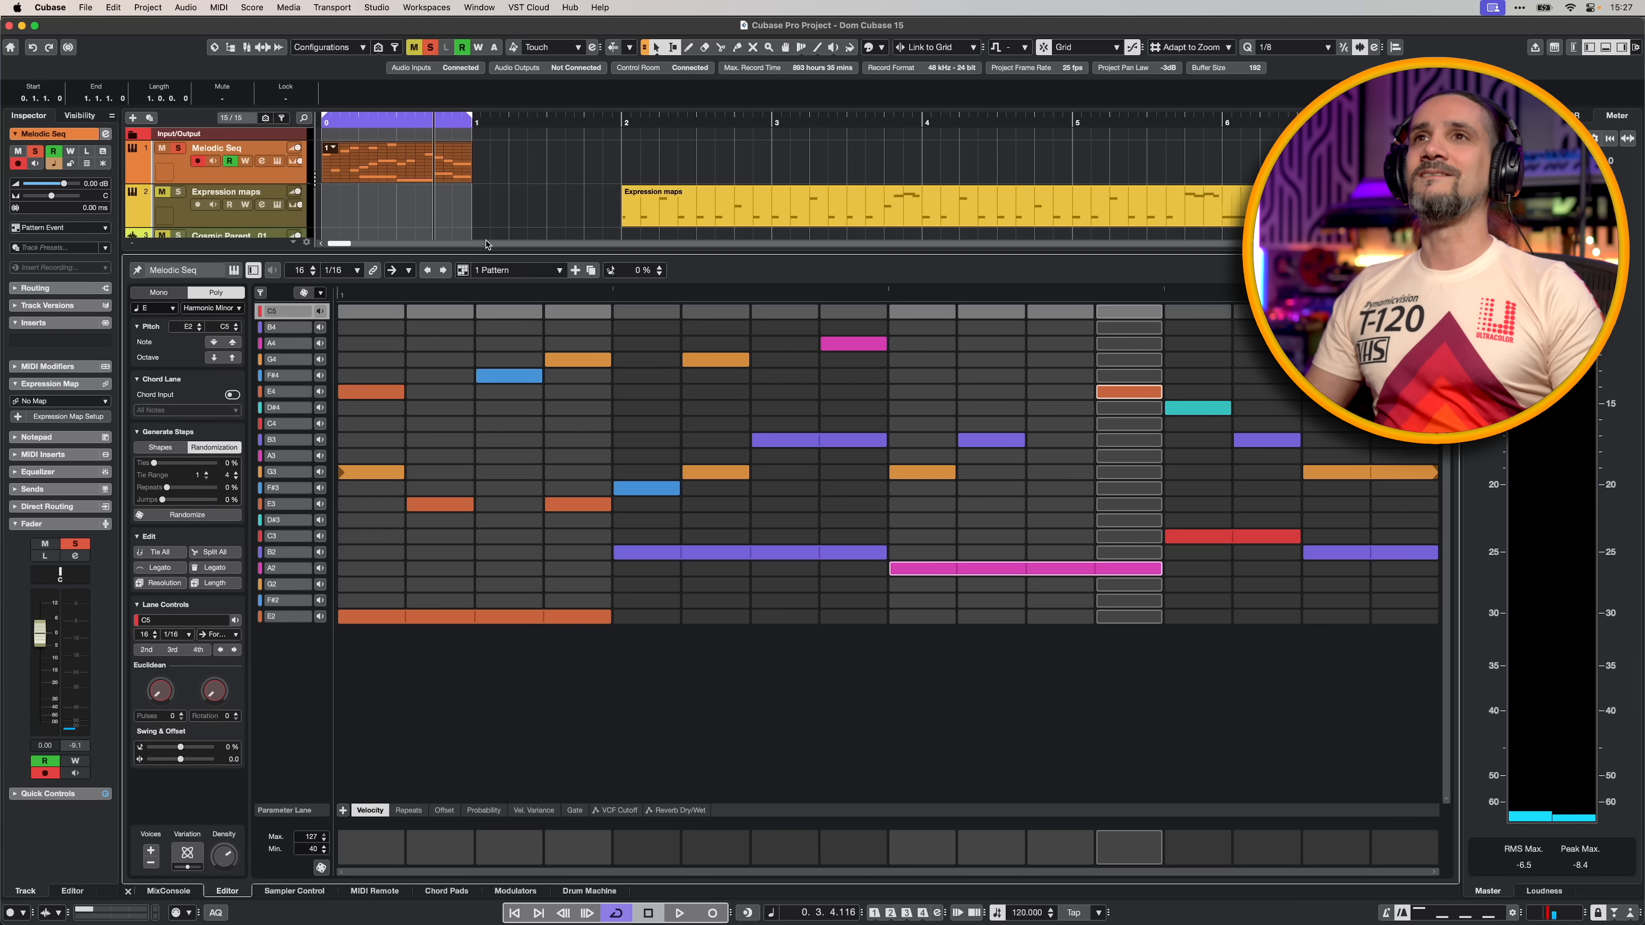
- Play the Melodic Seq pattern, and set its scale to Aeolian (natural minor)
key(space)
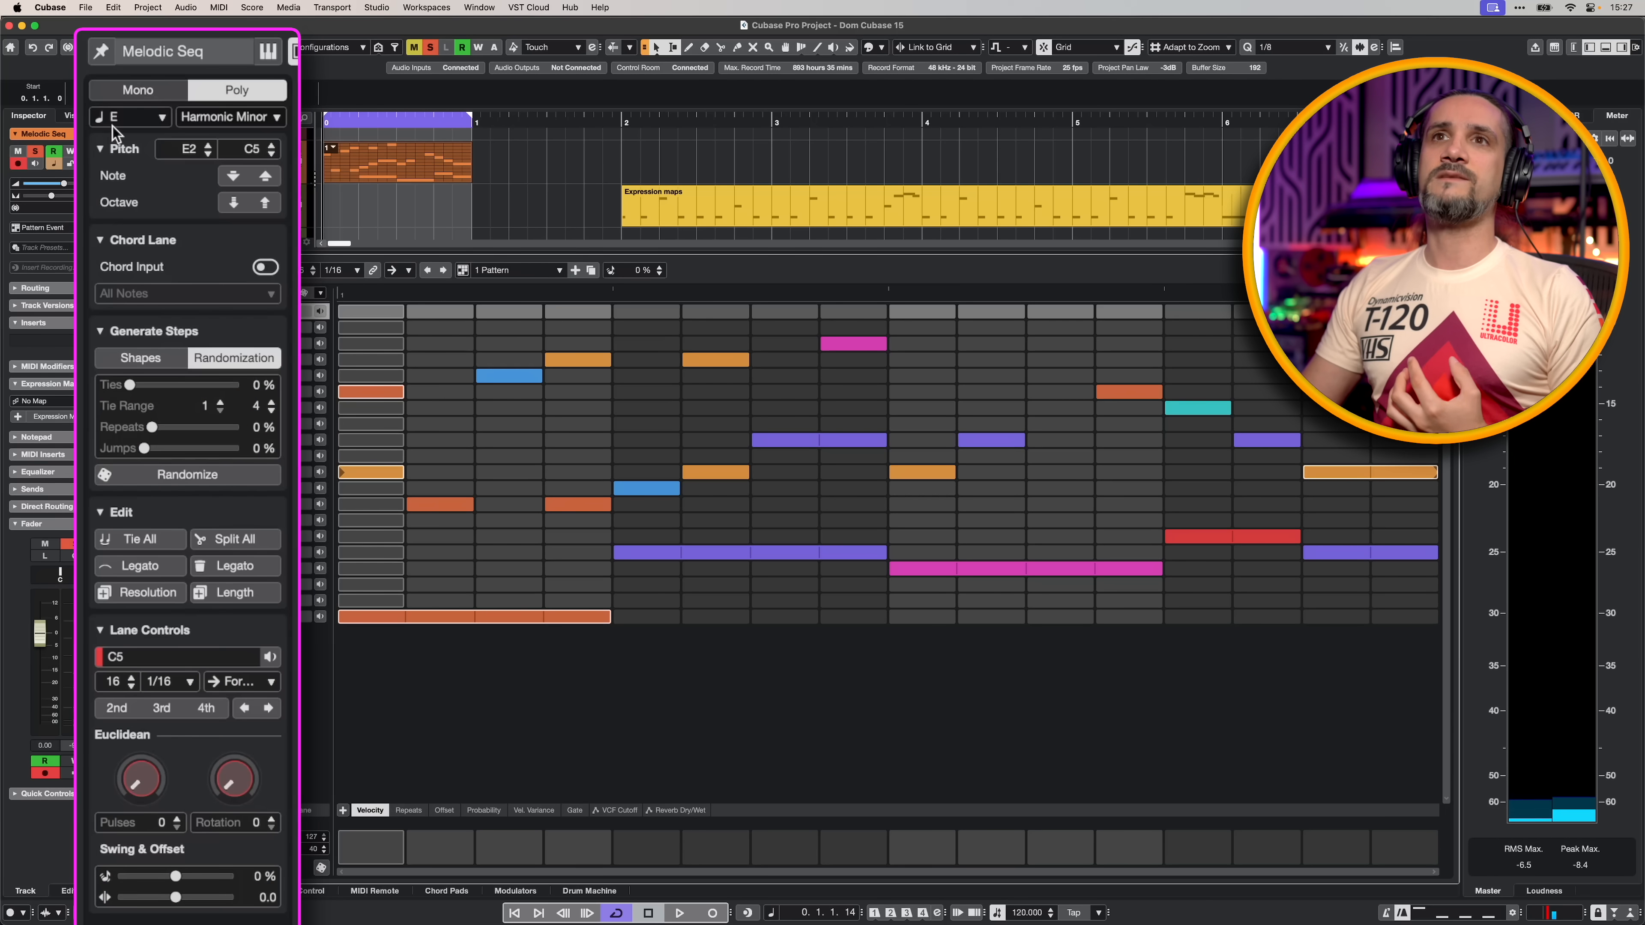
click(116, 132)
click(212, 124)
click(216, 120)
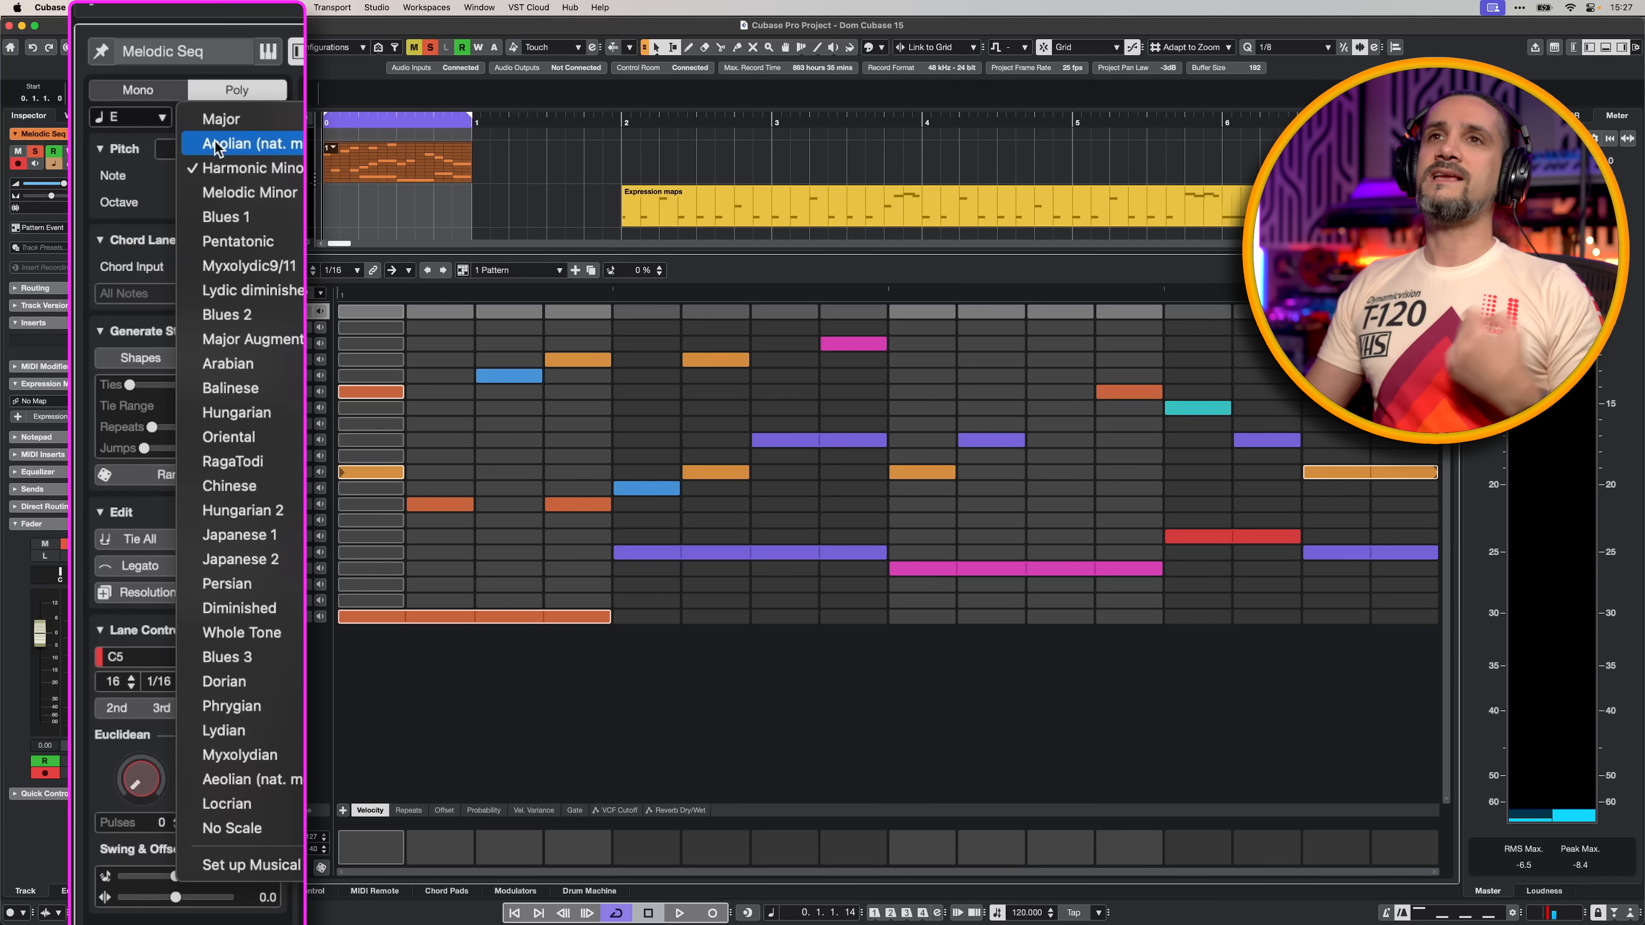
click(202, 323)
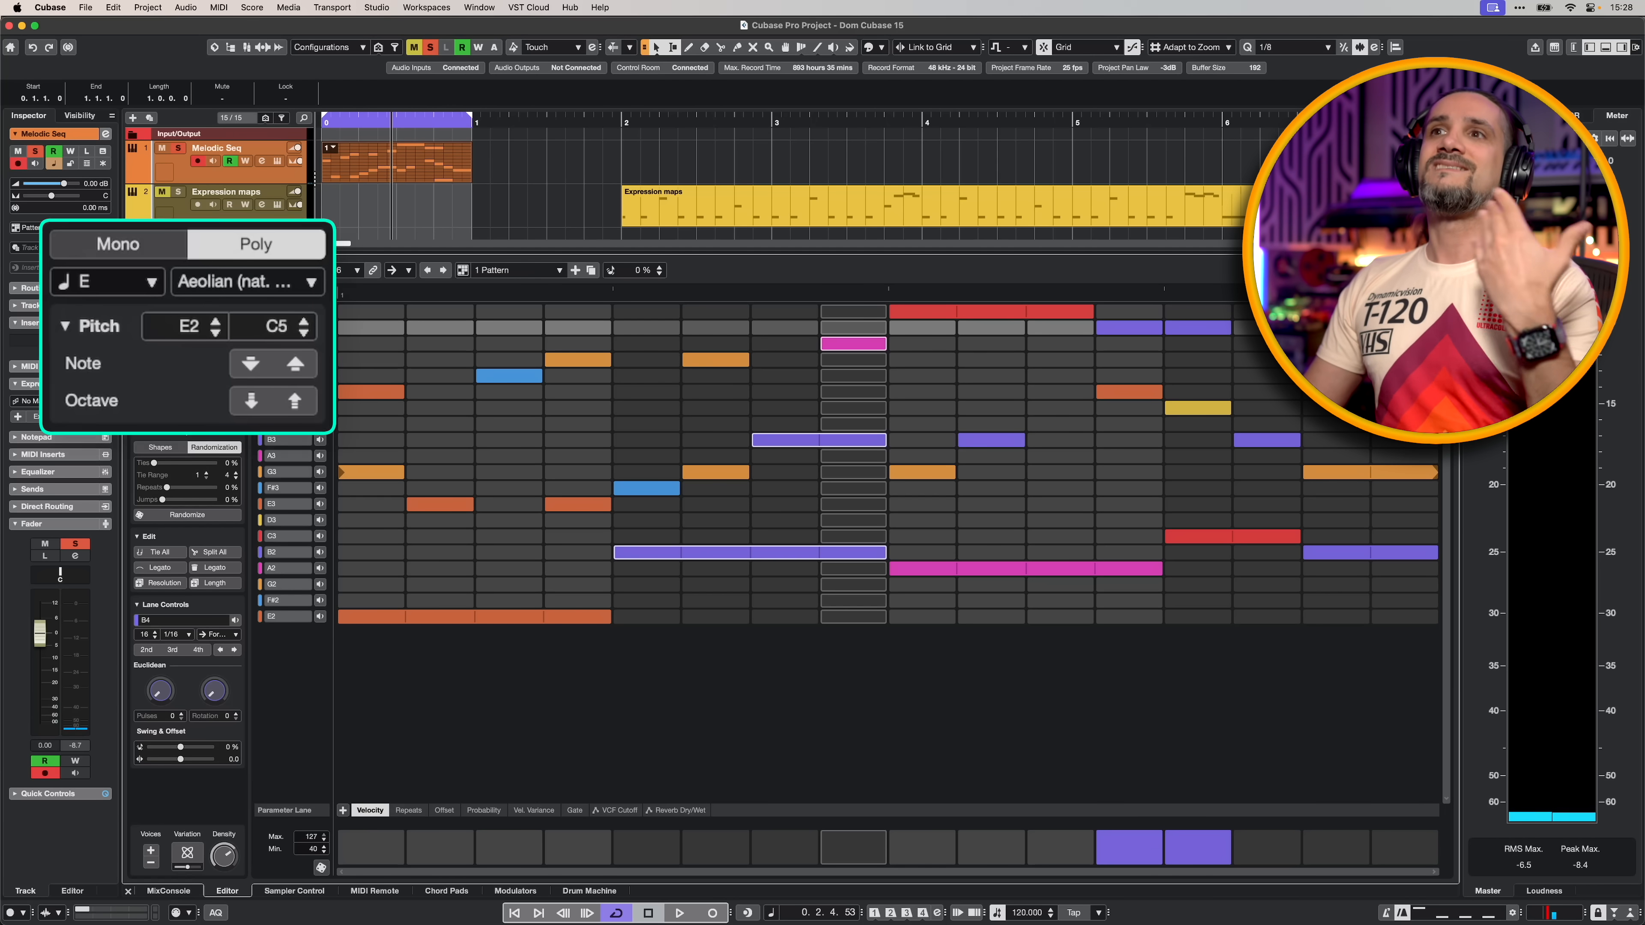
- Start playback and generate two variations of the Melodic Seq pattern
key(space)
click(186, 858)
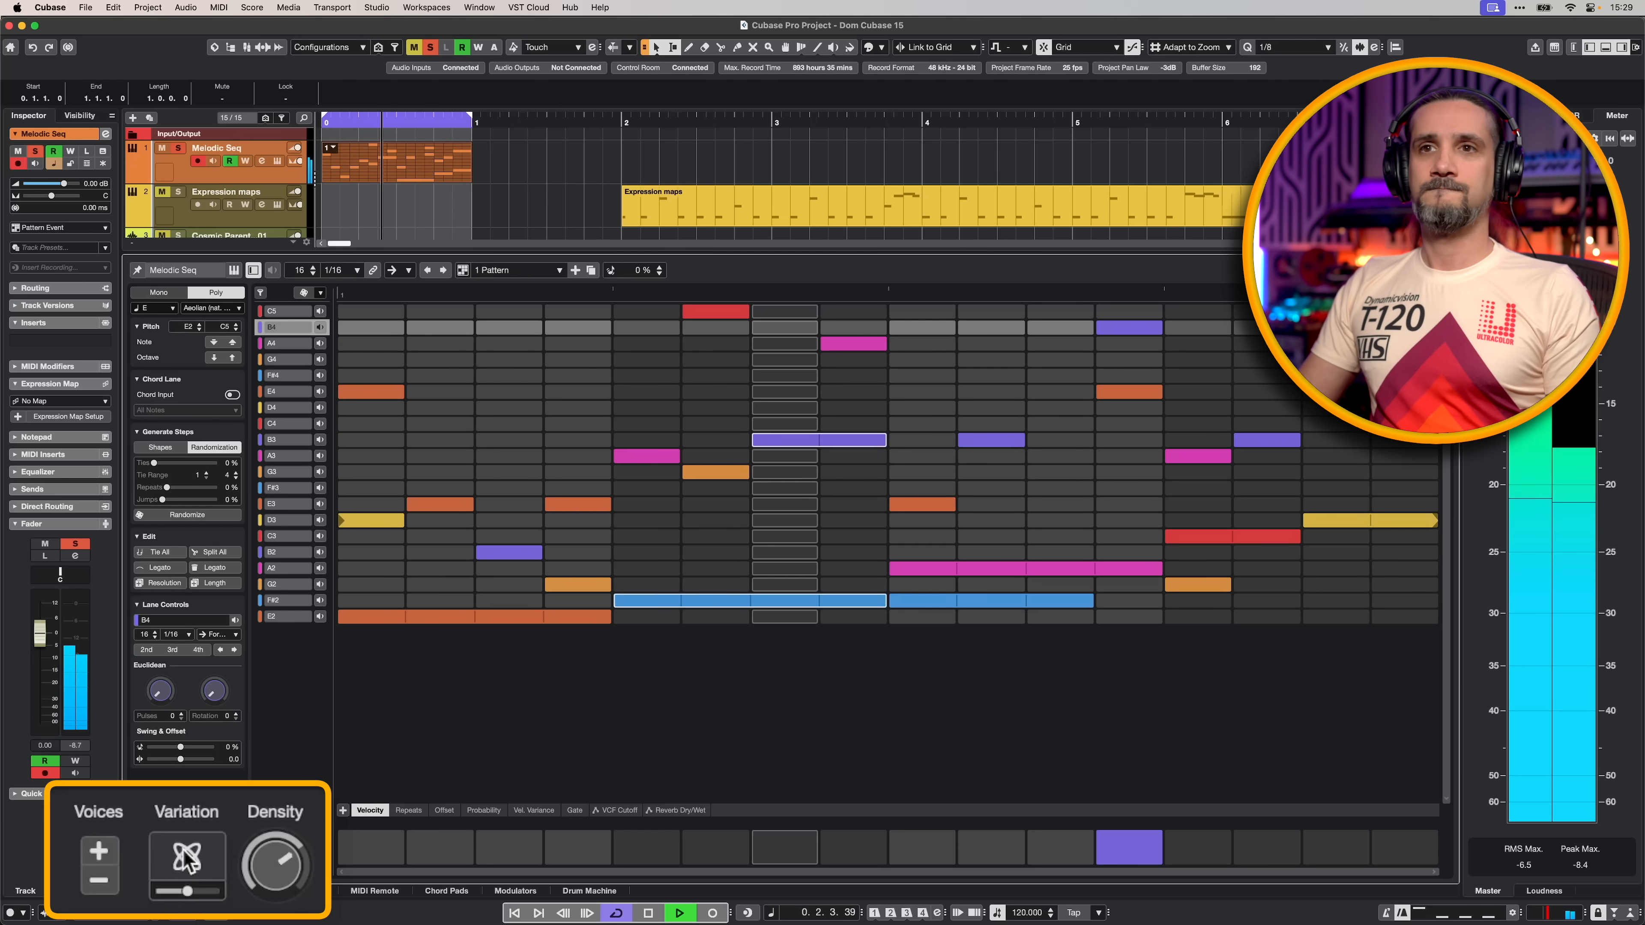
click(191, 868)
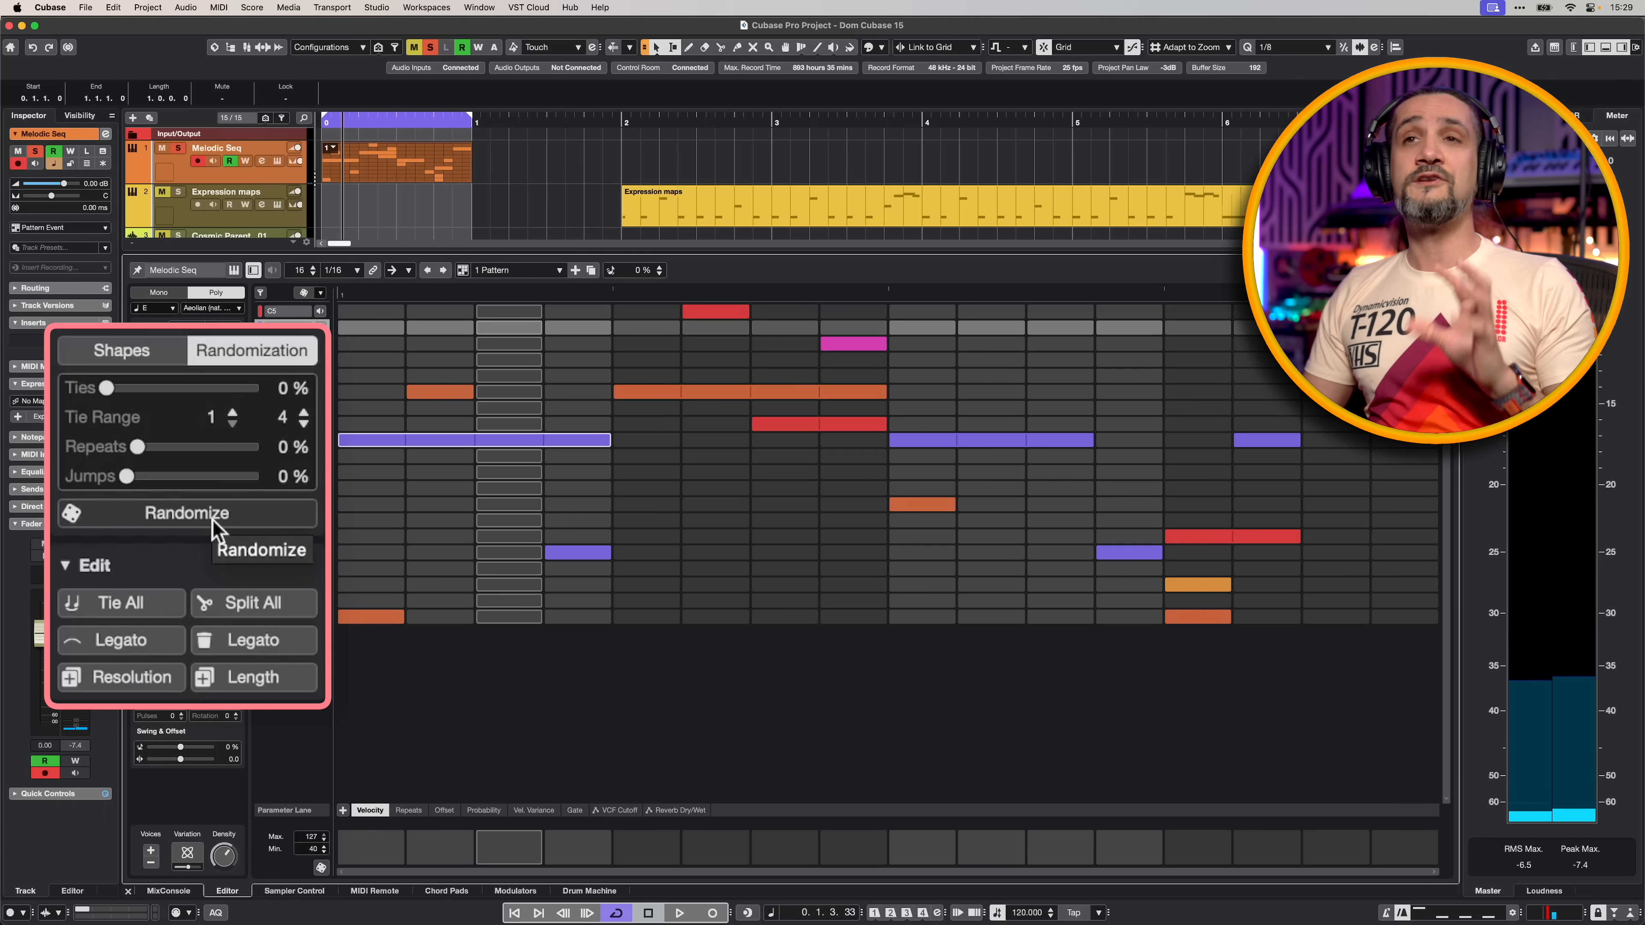
- Randomize the steps of the Melodic Seq pattern three times while it plays
click(188, 513)
key(space)
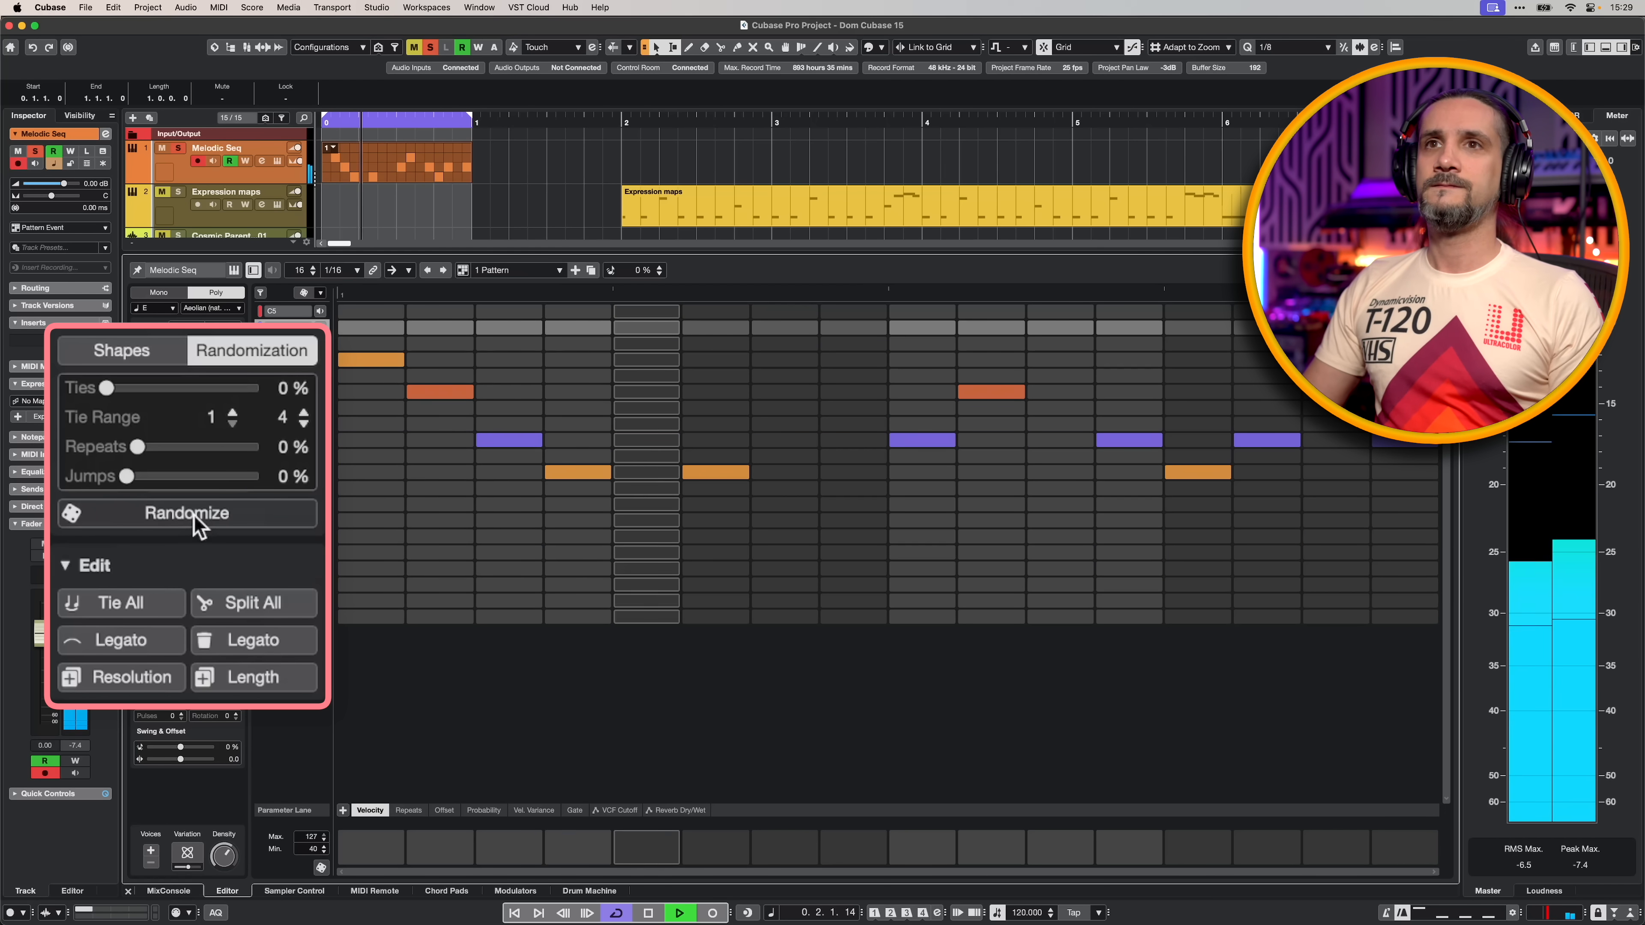
click(192, 514)
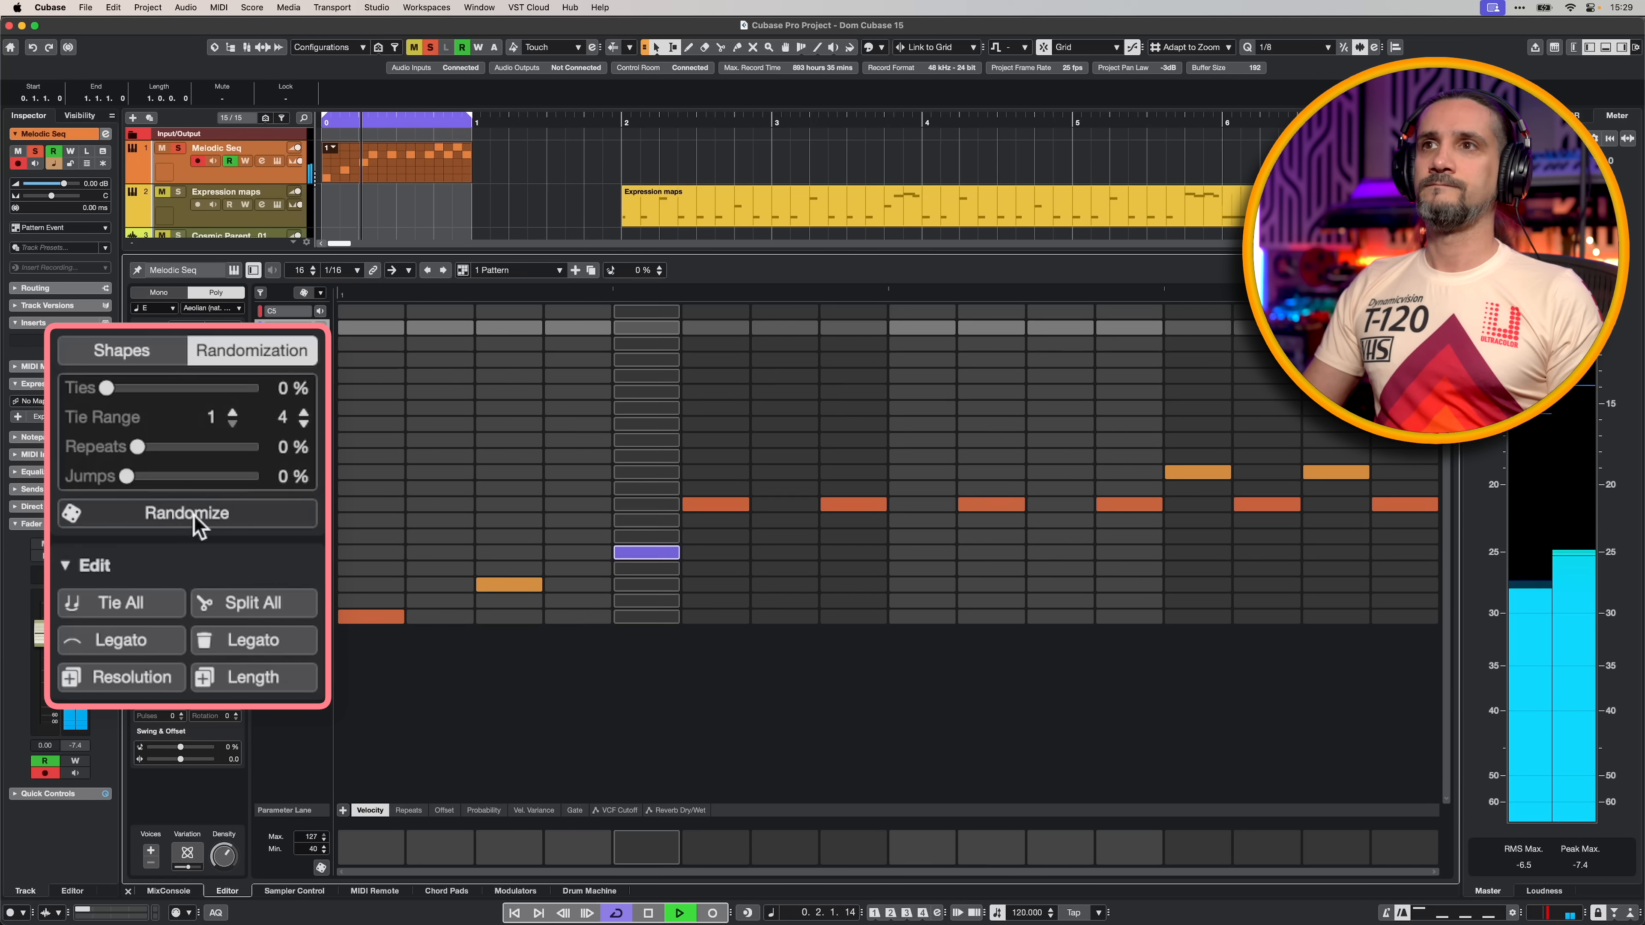
click(192, 513)
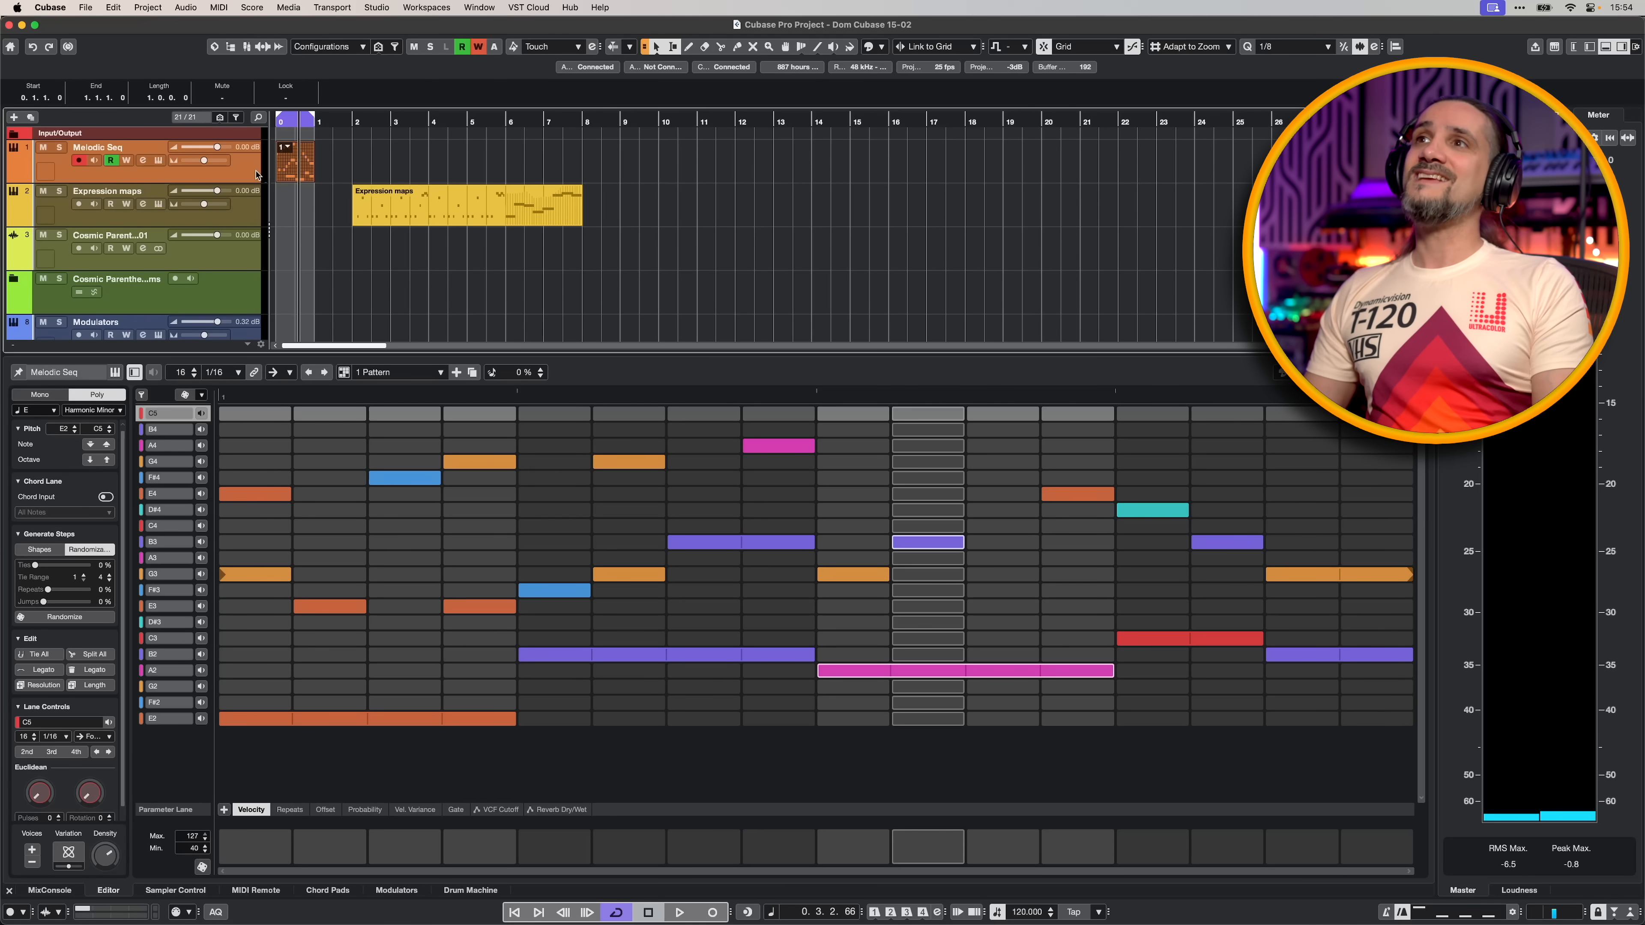
- Open the Melodic Seq track's JUN-6 V instrument and view the VCF Cutoff and Reverb Dry/Wet parameter lanes during playback
click(158, 161)
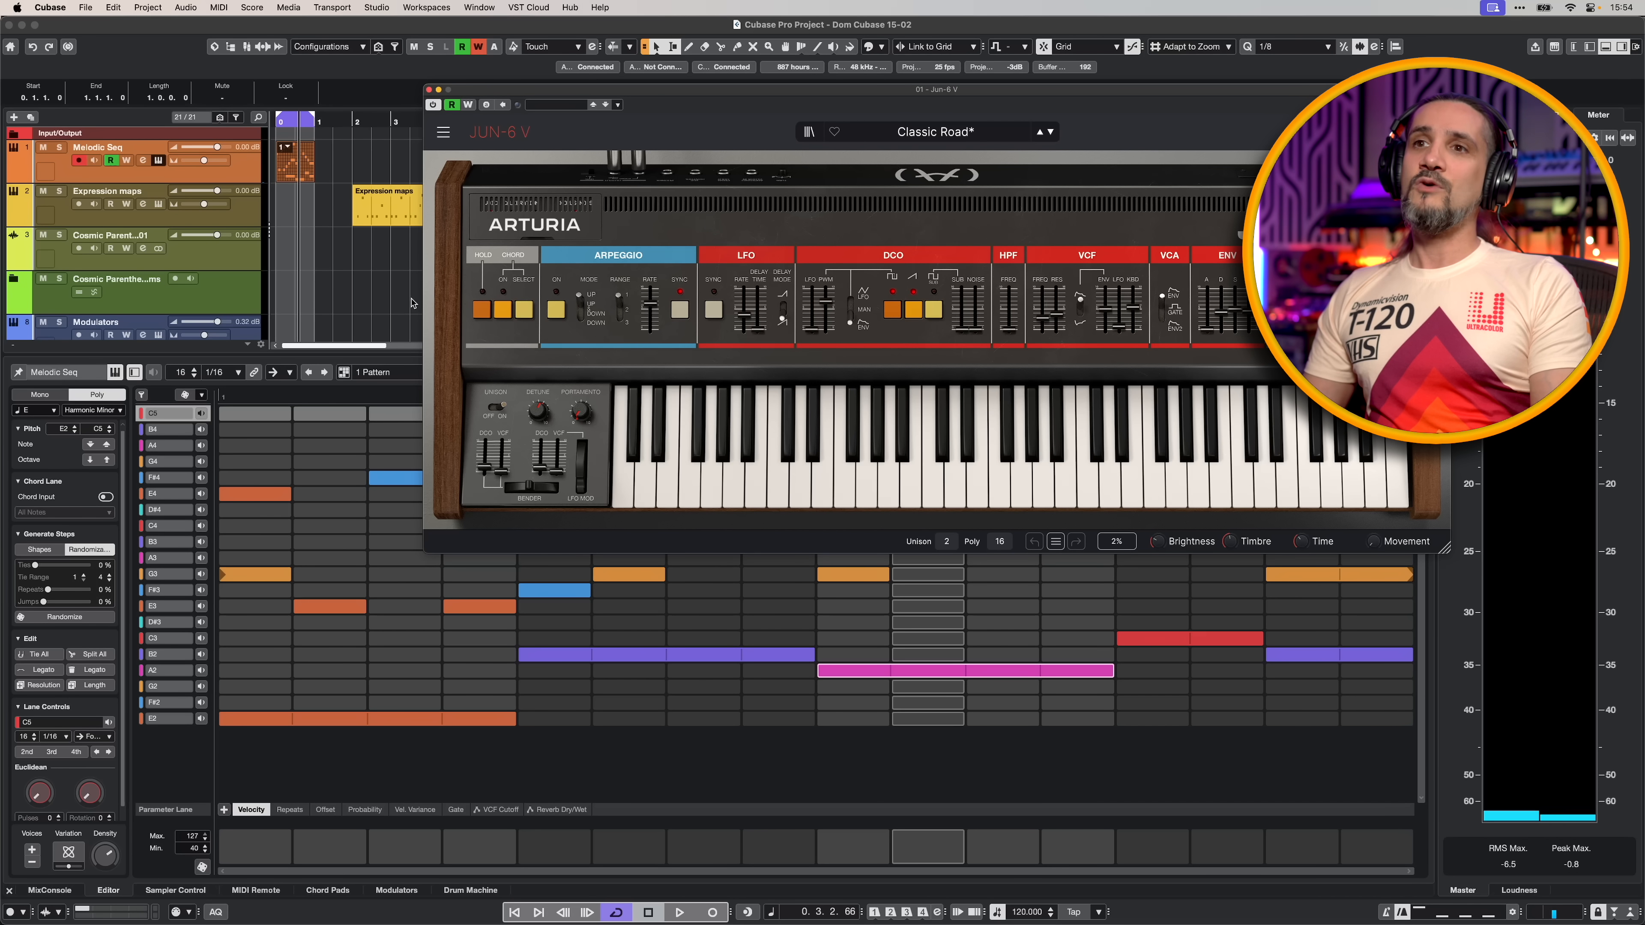
click(495, 811)
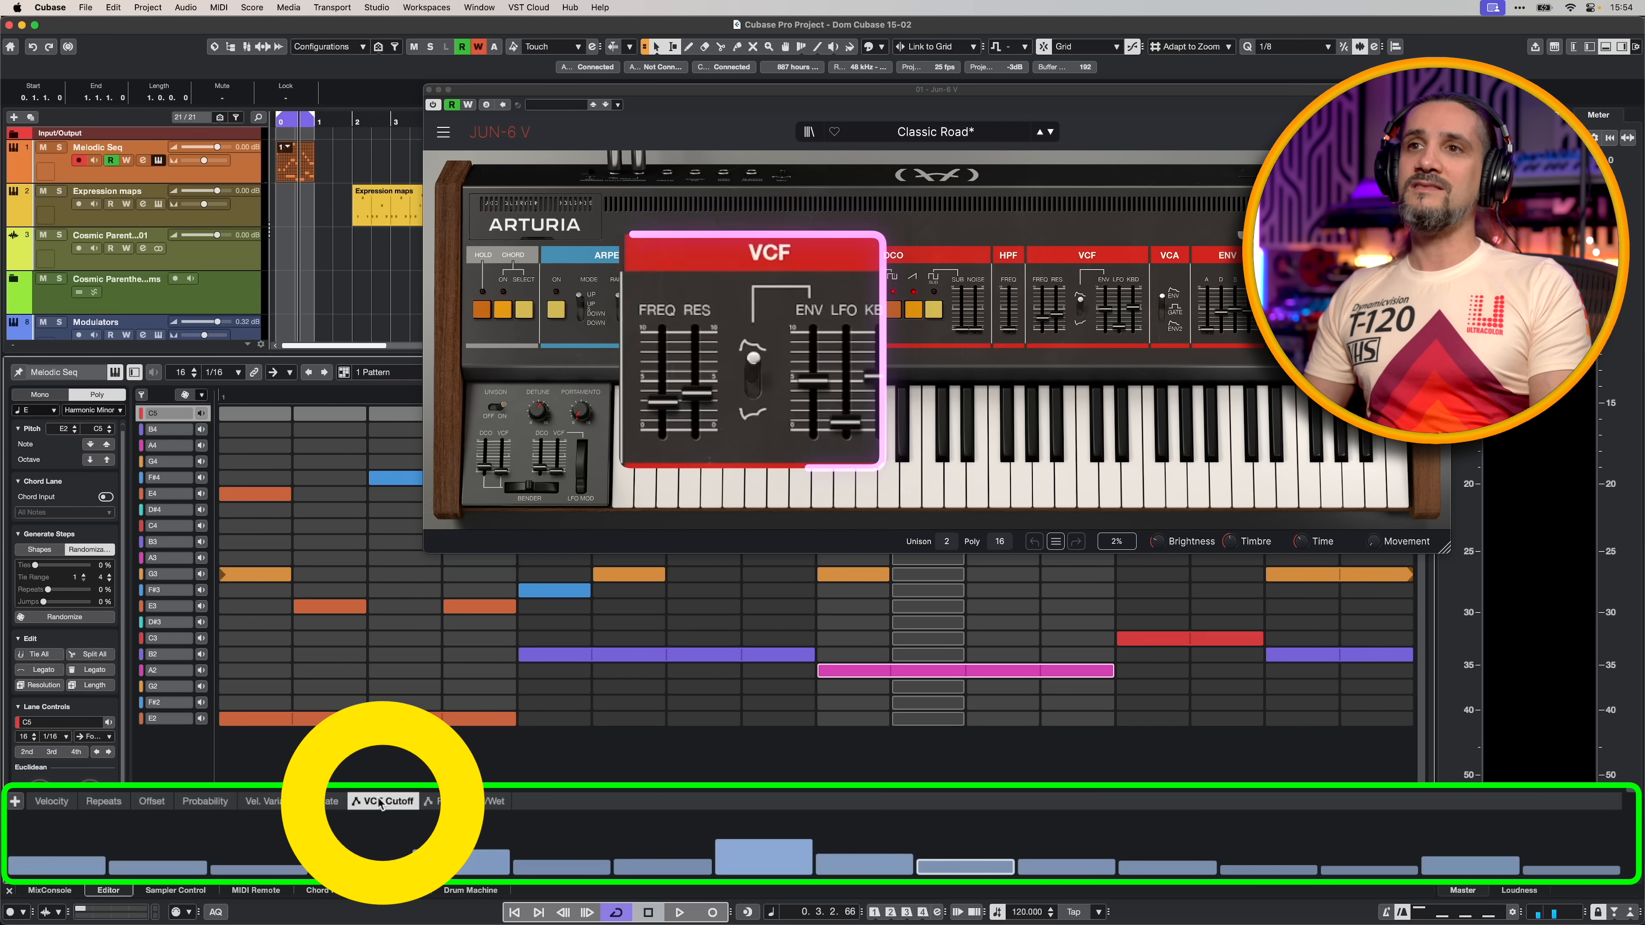
key(space)
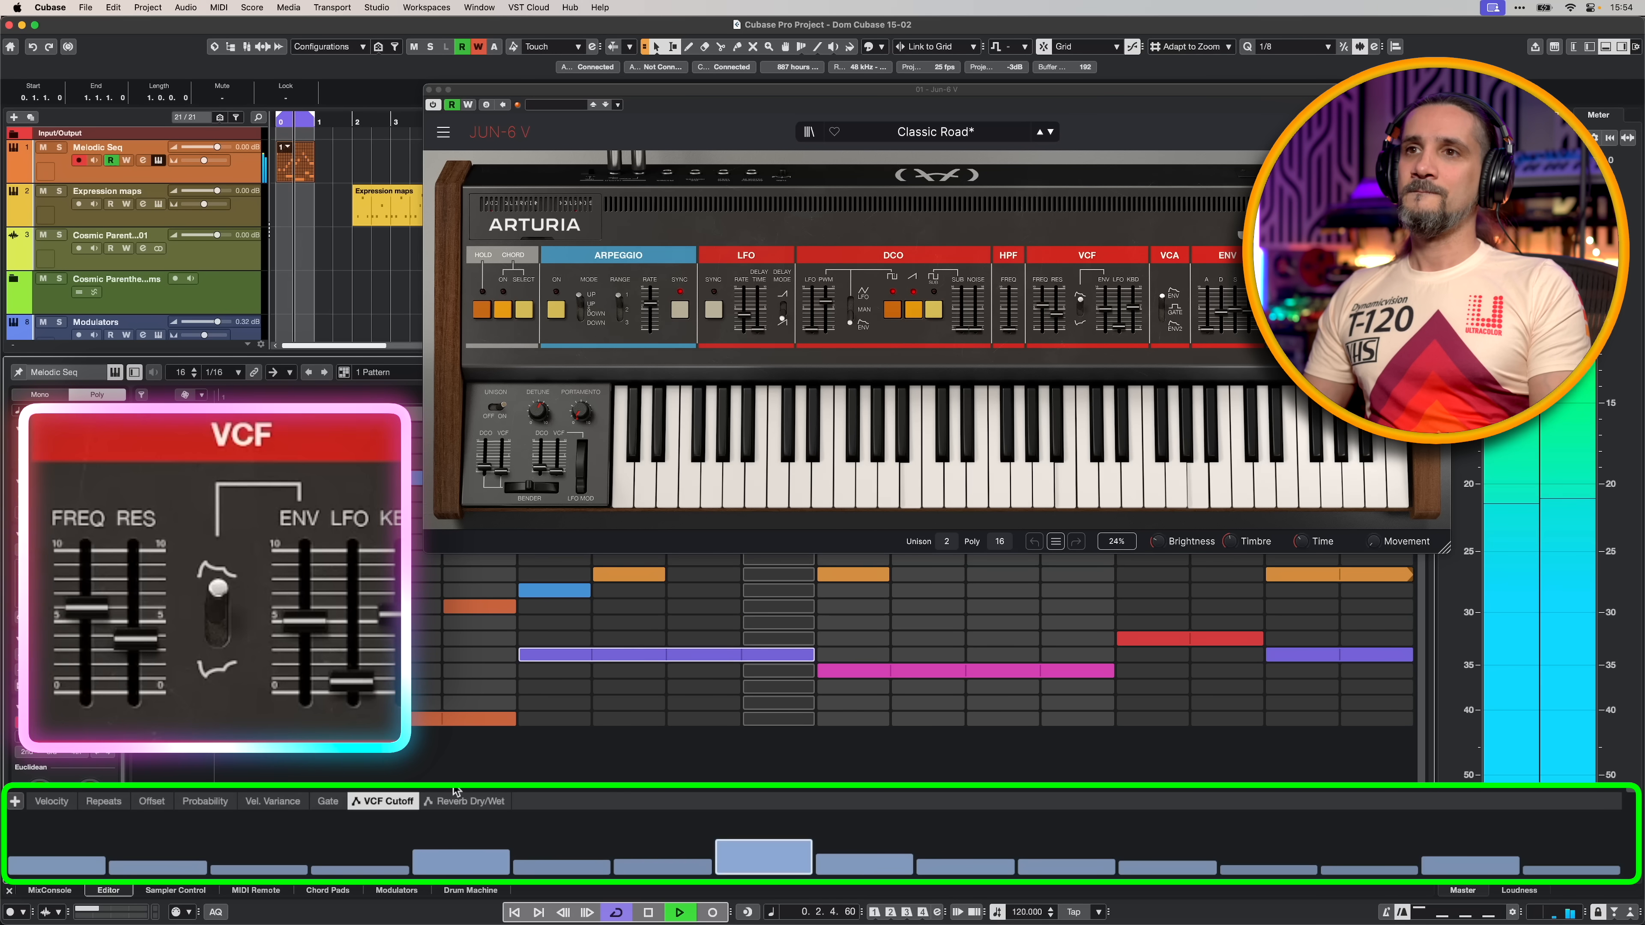
click(465, 802)
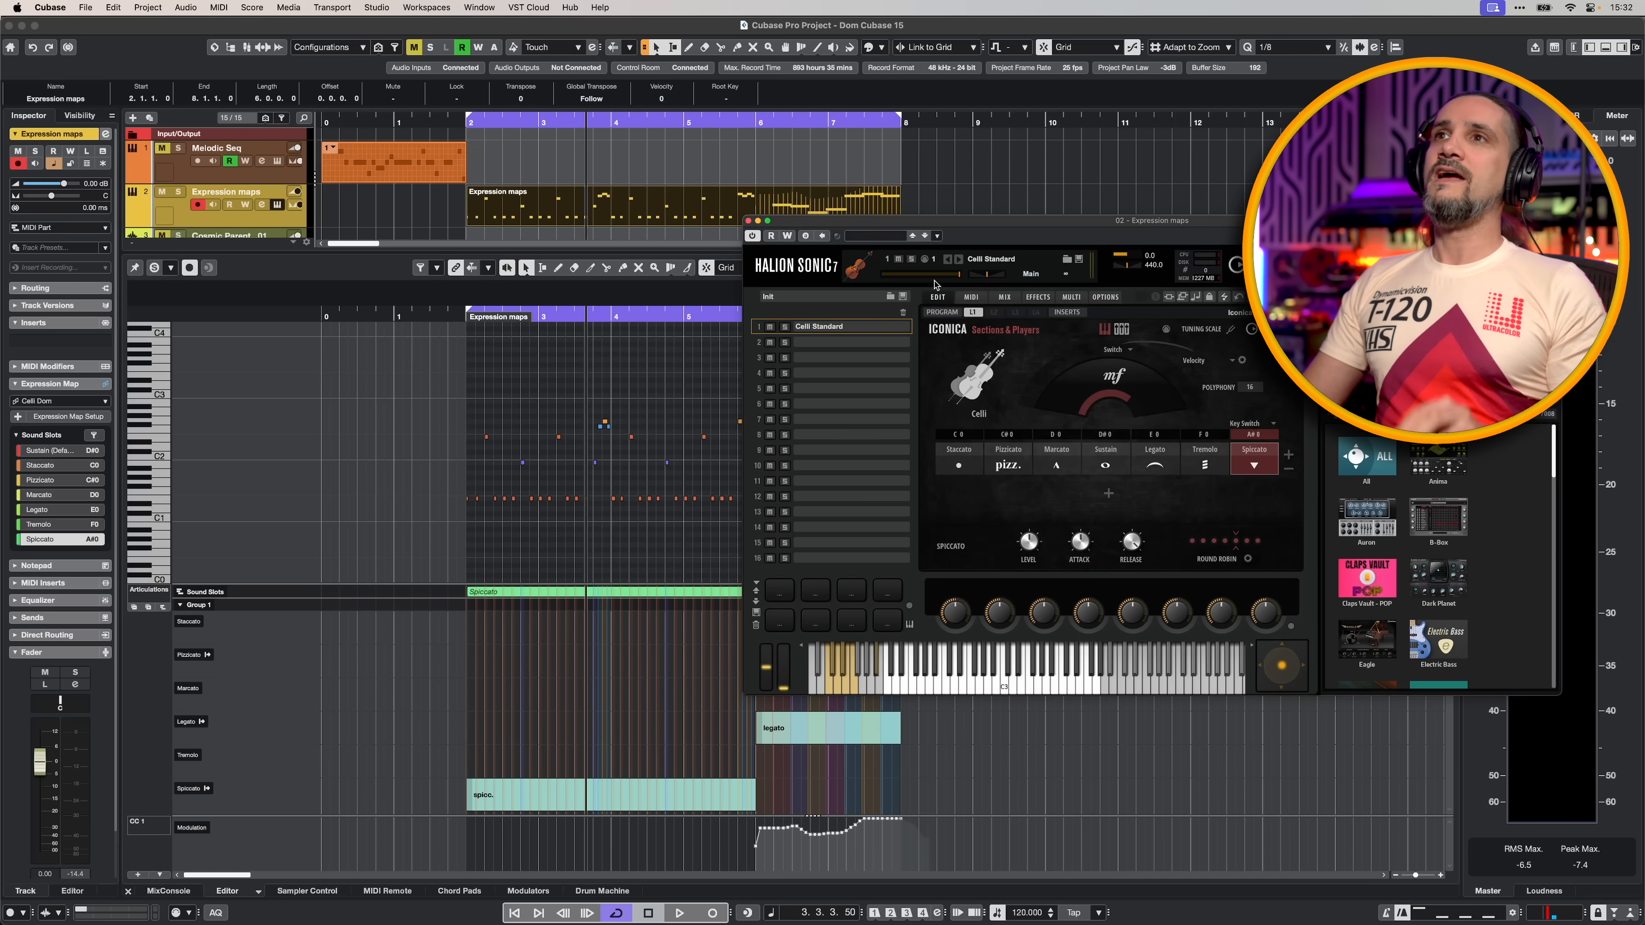
- Close the HALion Sonic window and examine the Celli Dom expression map in Expression Map Setup
click(749, 221)
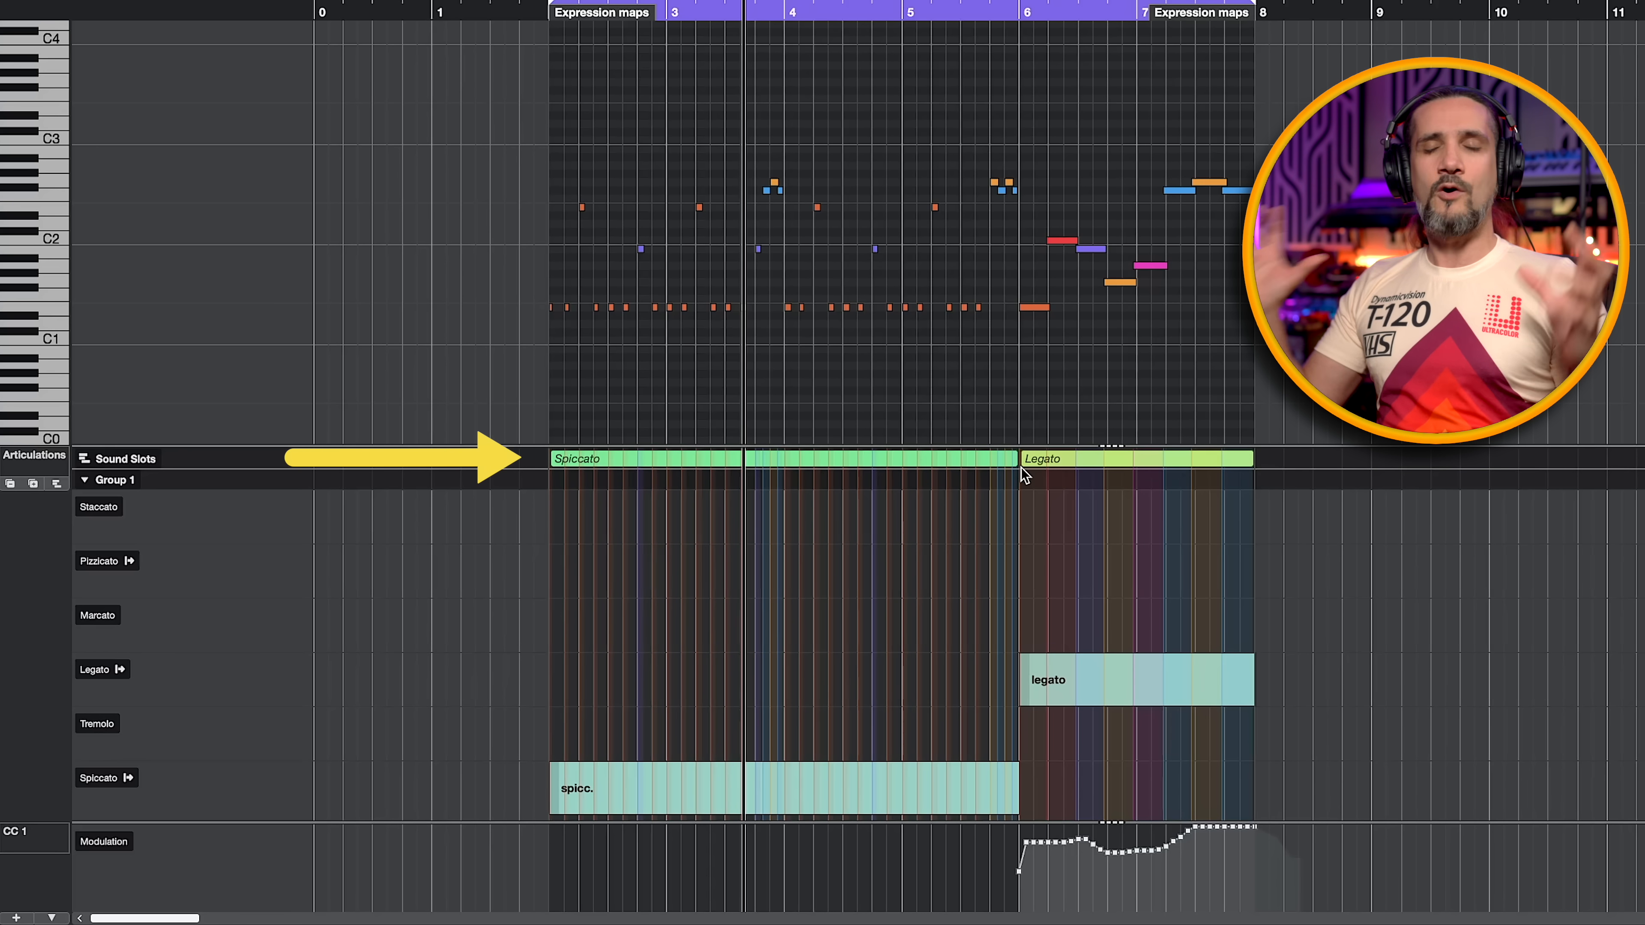
mouse_move(1021, 468)
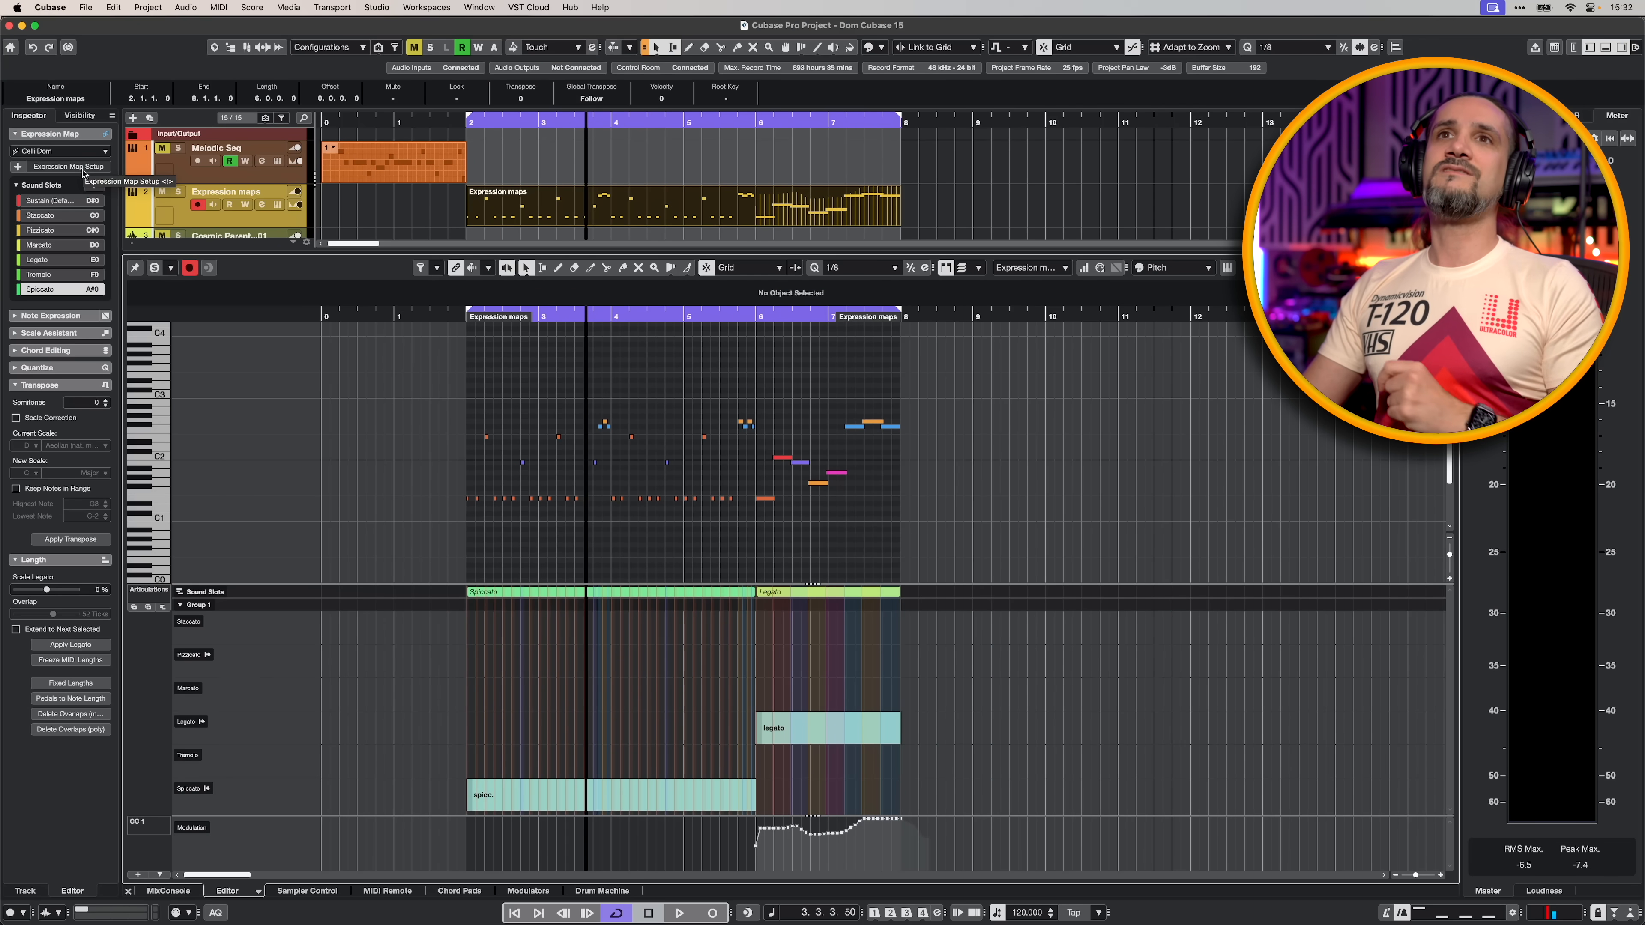
click(83, 169)
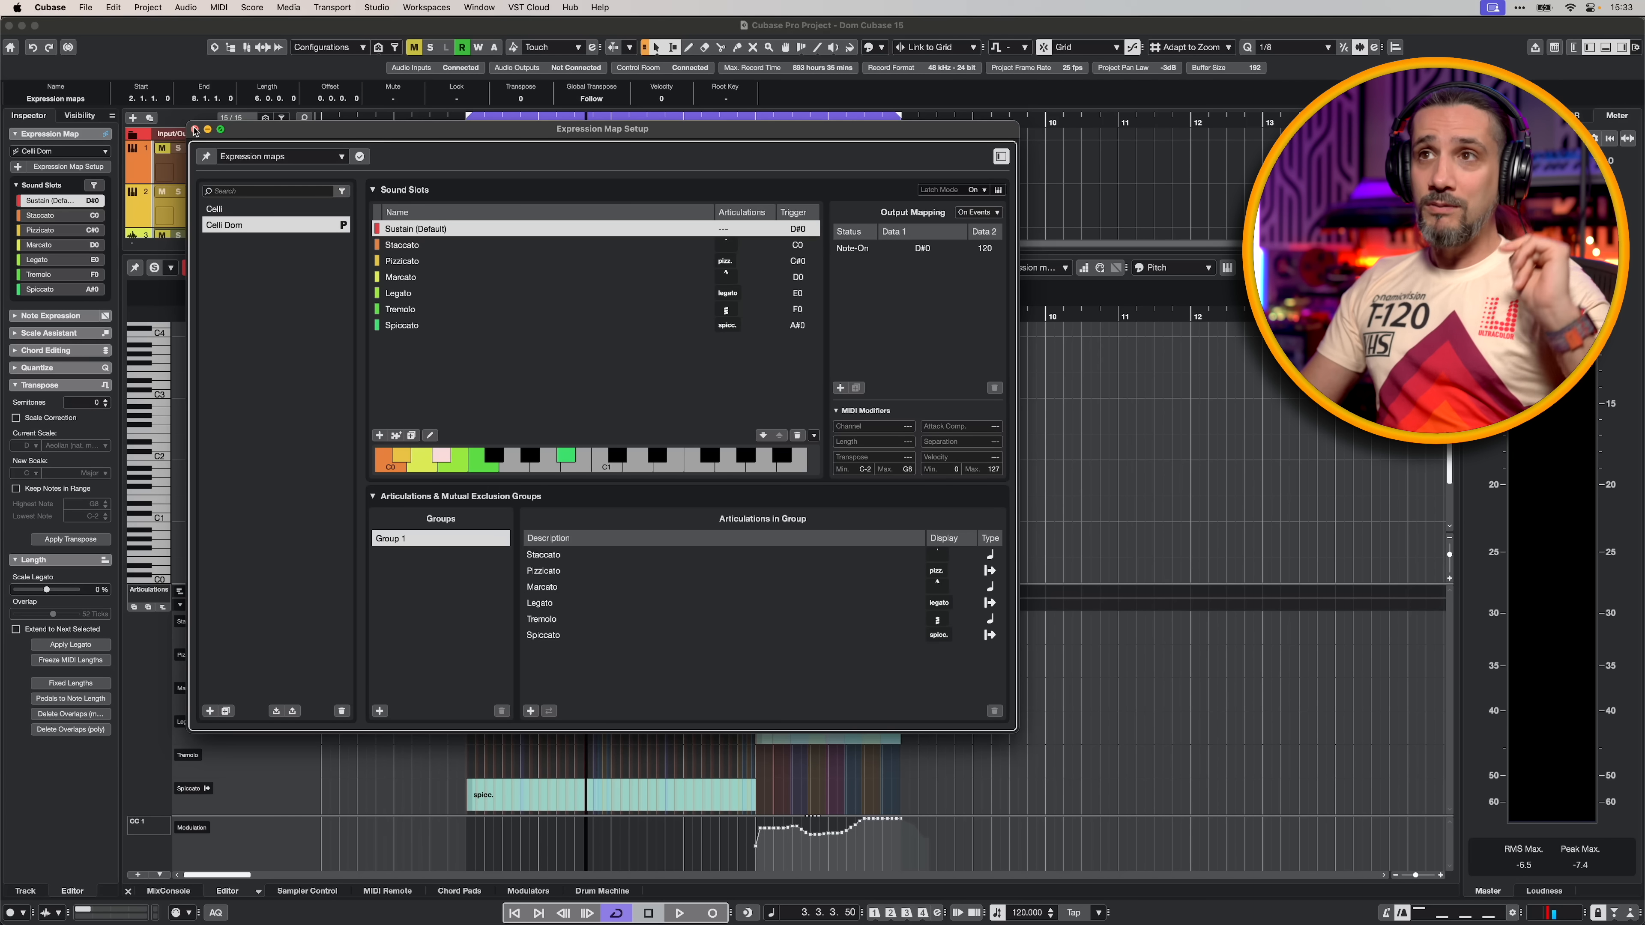
click(194, 130)
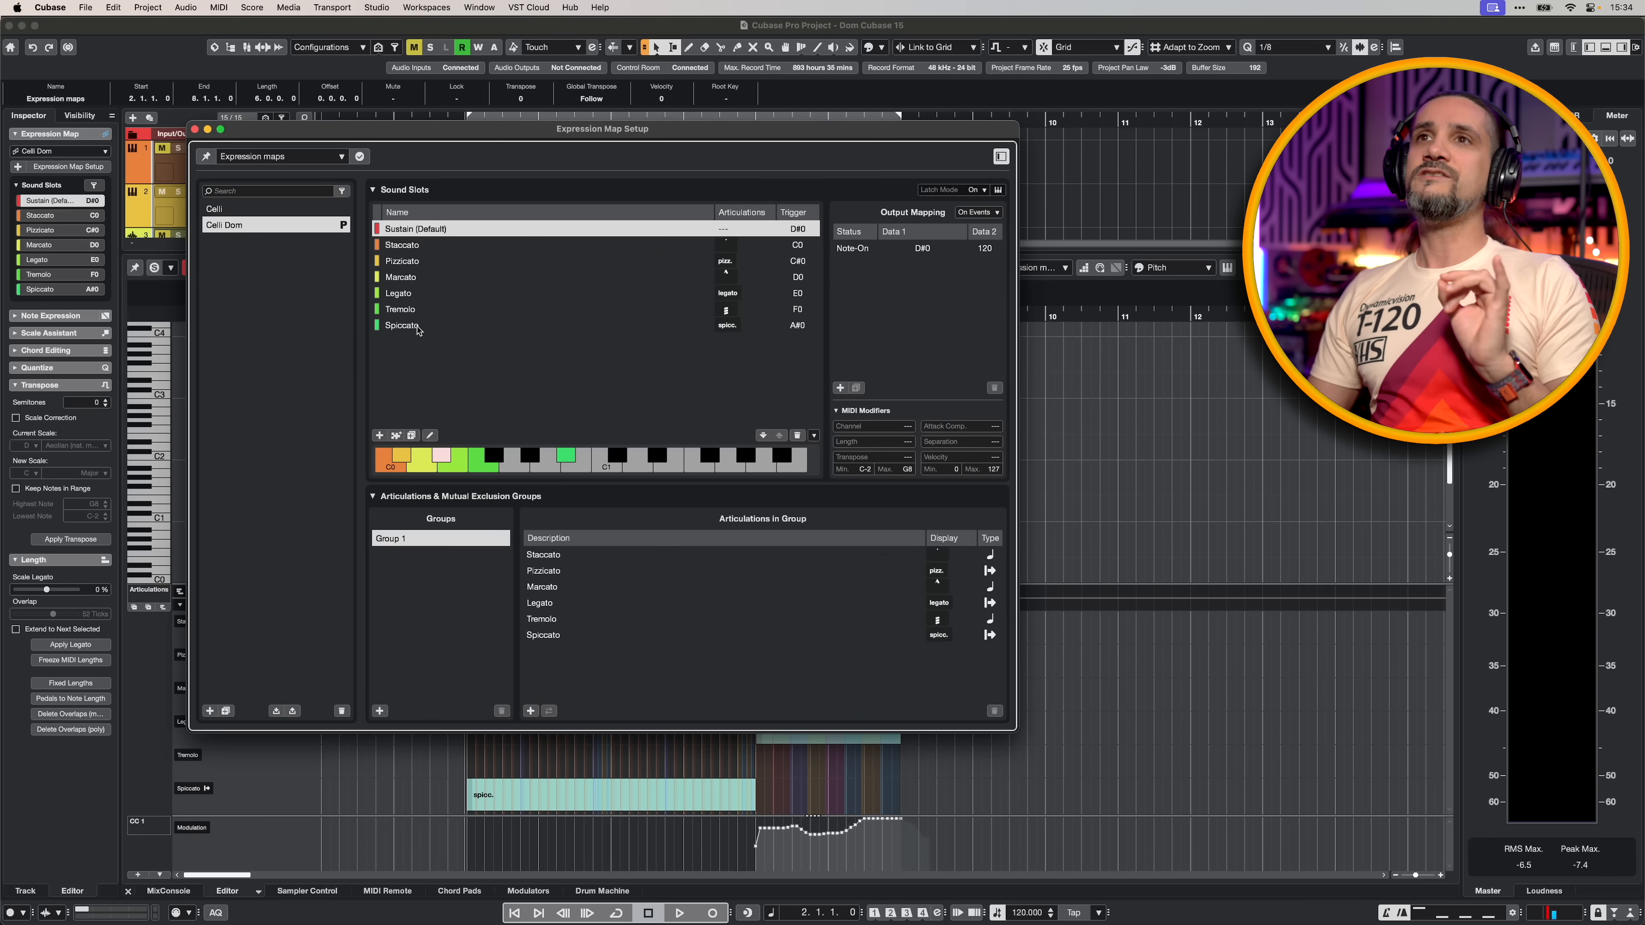
- Set the Spiccato sound slot's attack compensation to 45 ms in the Celli Dom expression map
click(415, 325)
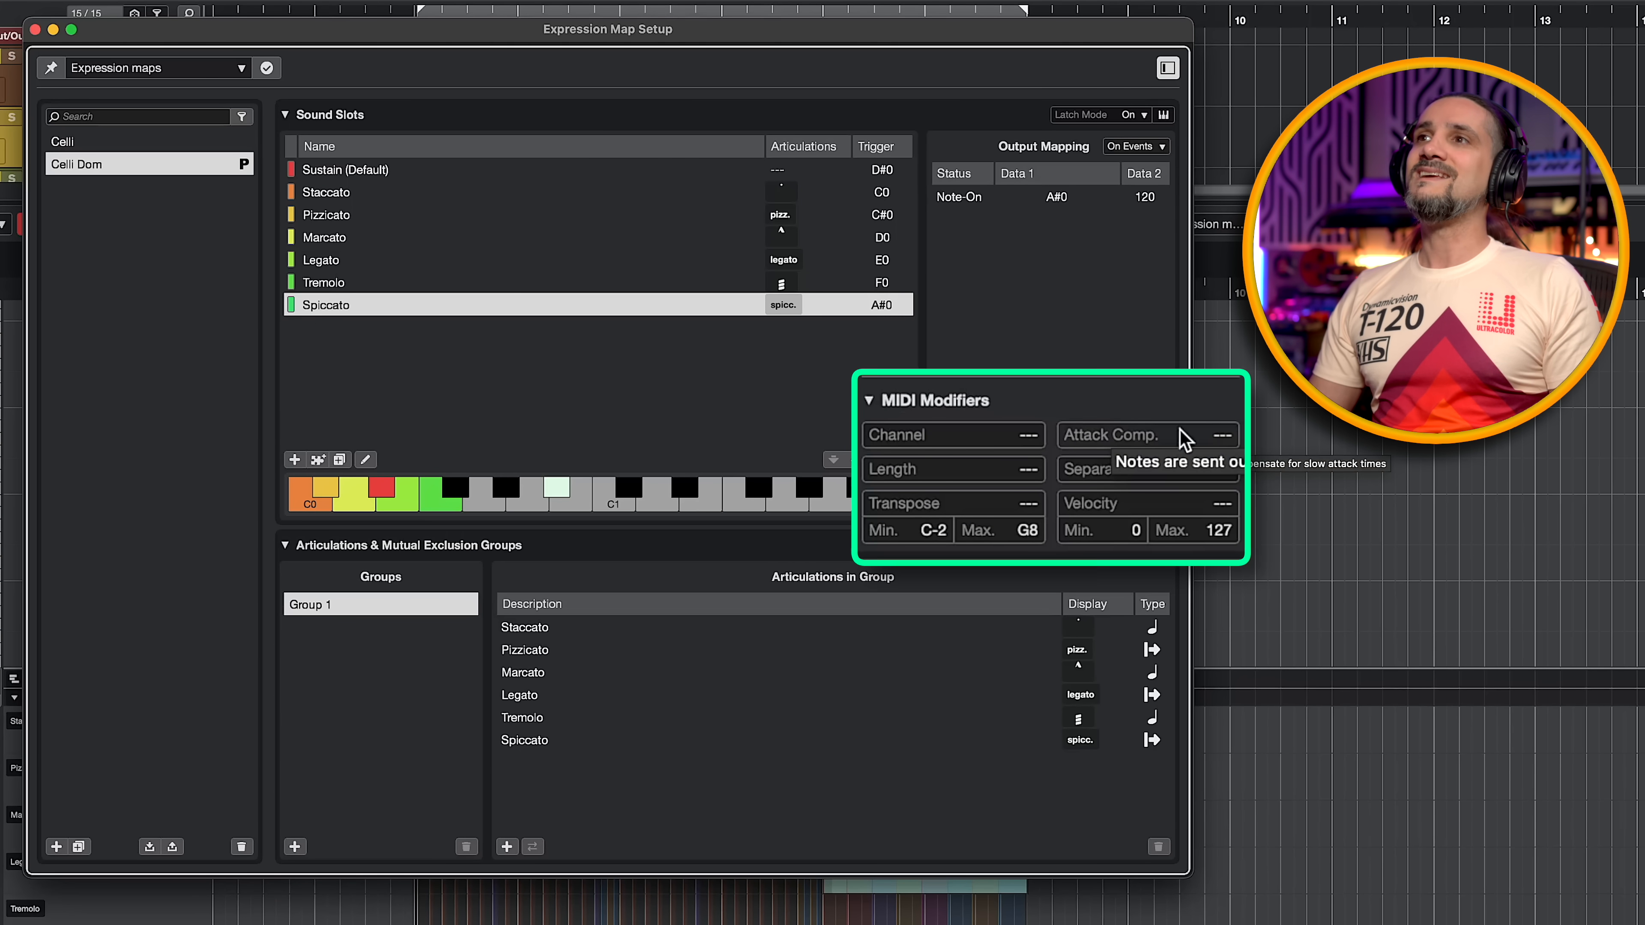
double_click(1223, 438)
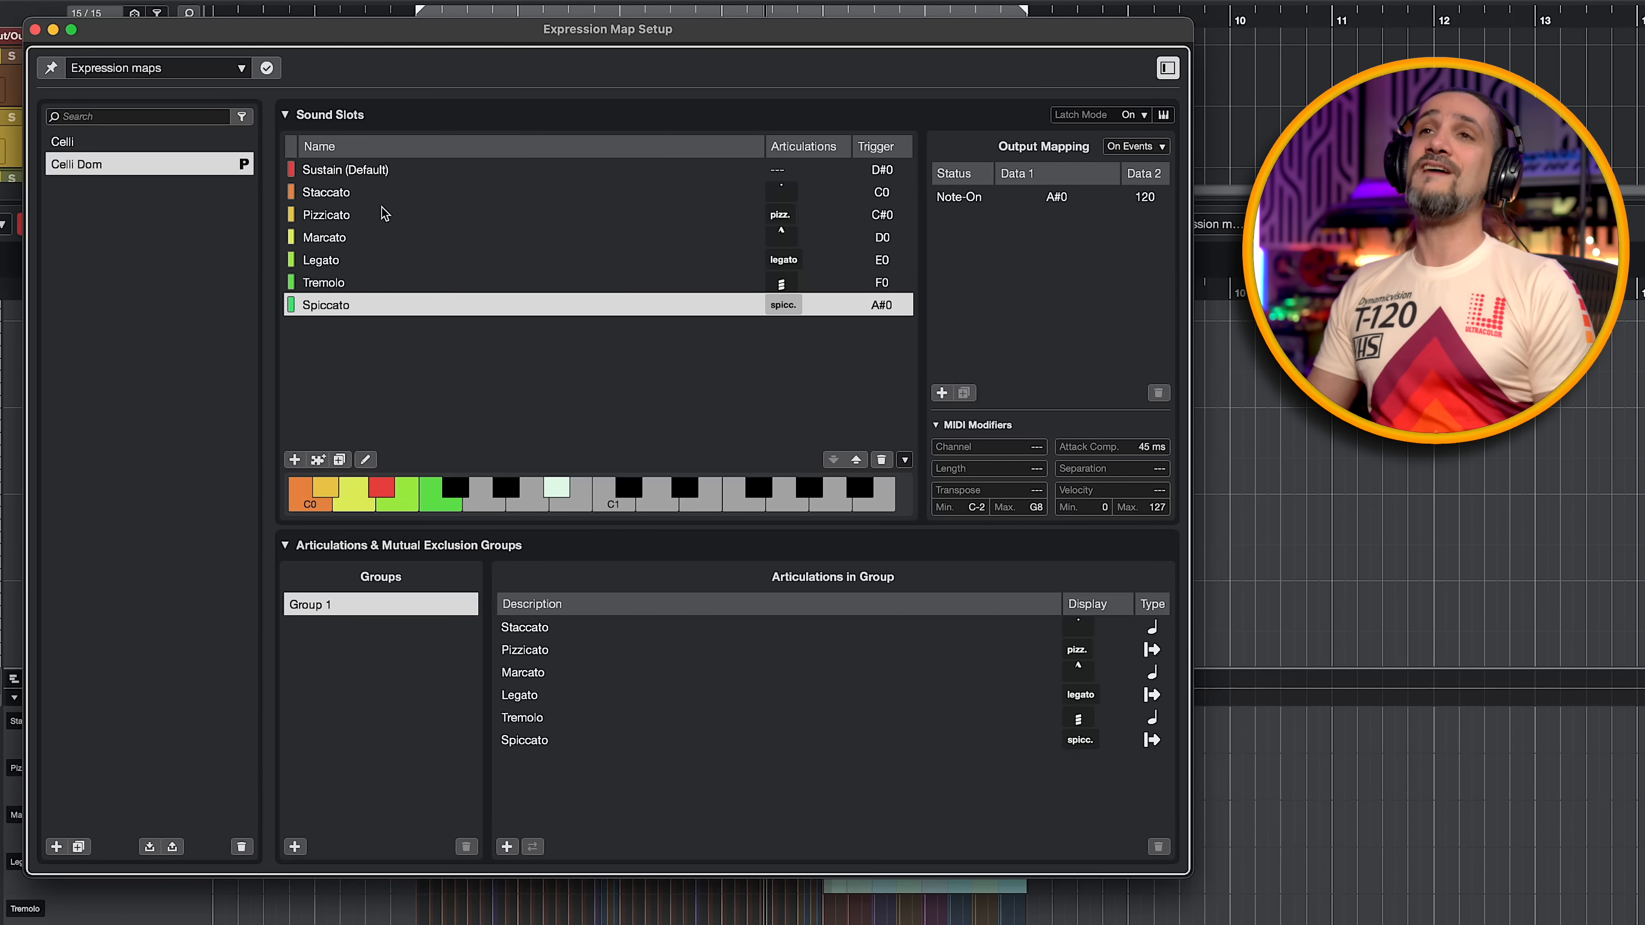
- Set the Legato sound slot's attack compensation to 22 ms in the Celli Dom expression map
click(384, 170)
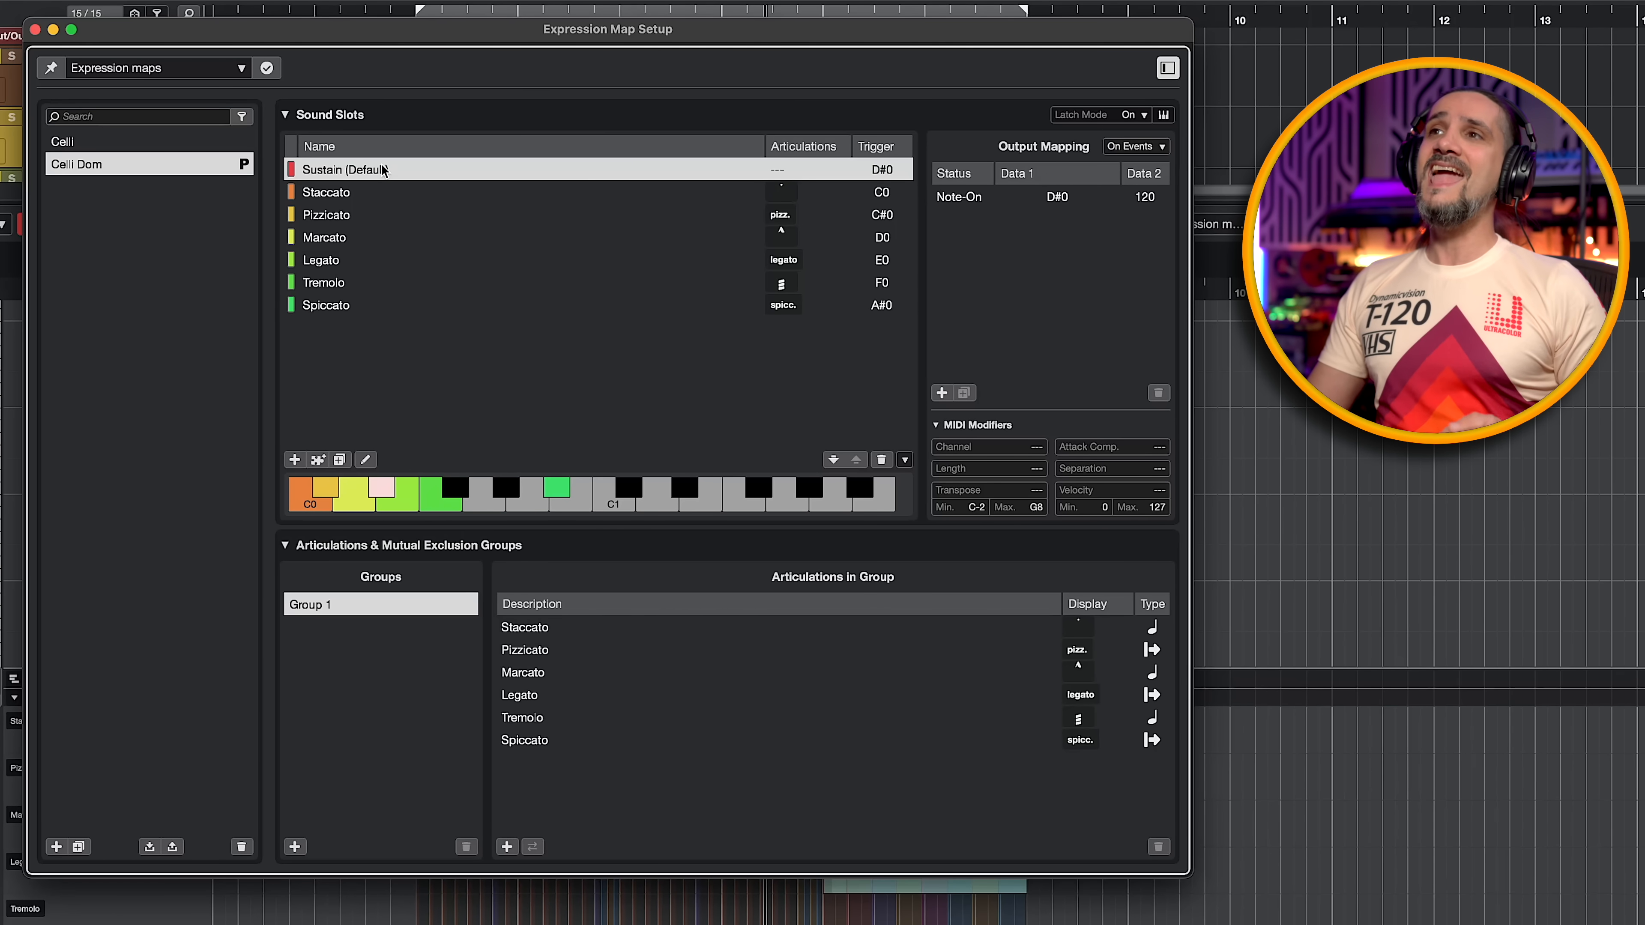
key(Down)
key(Down)
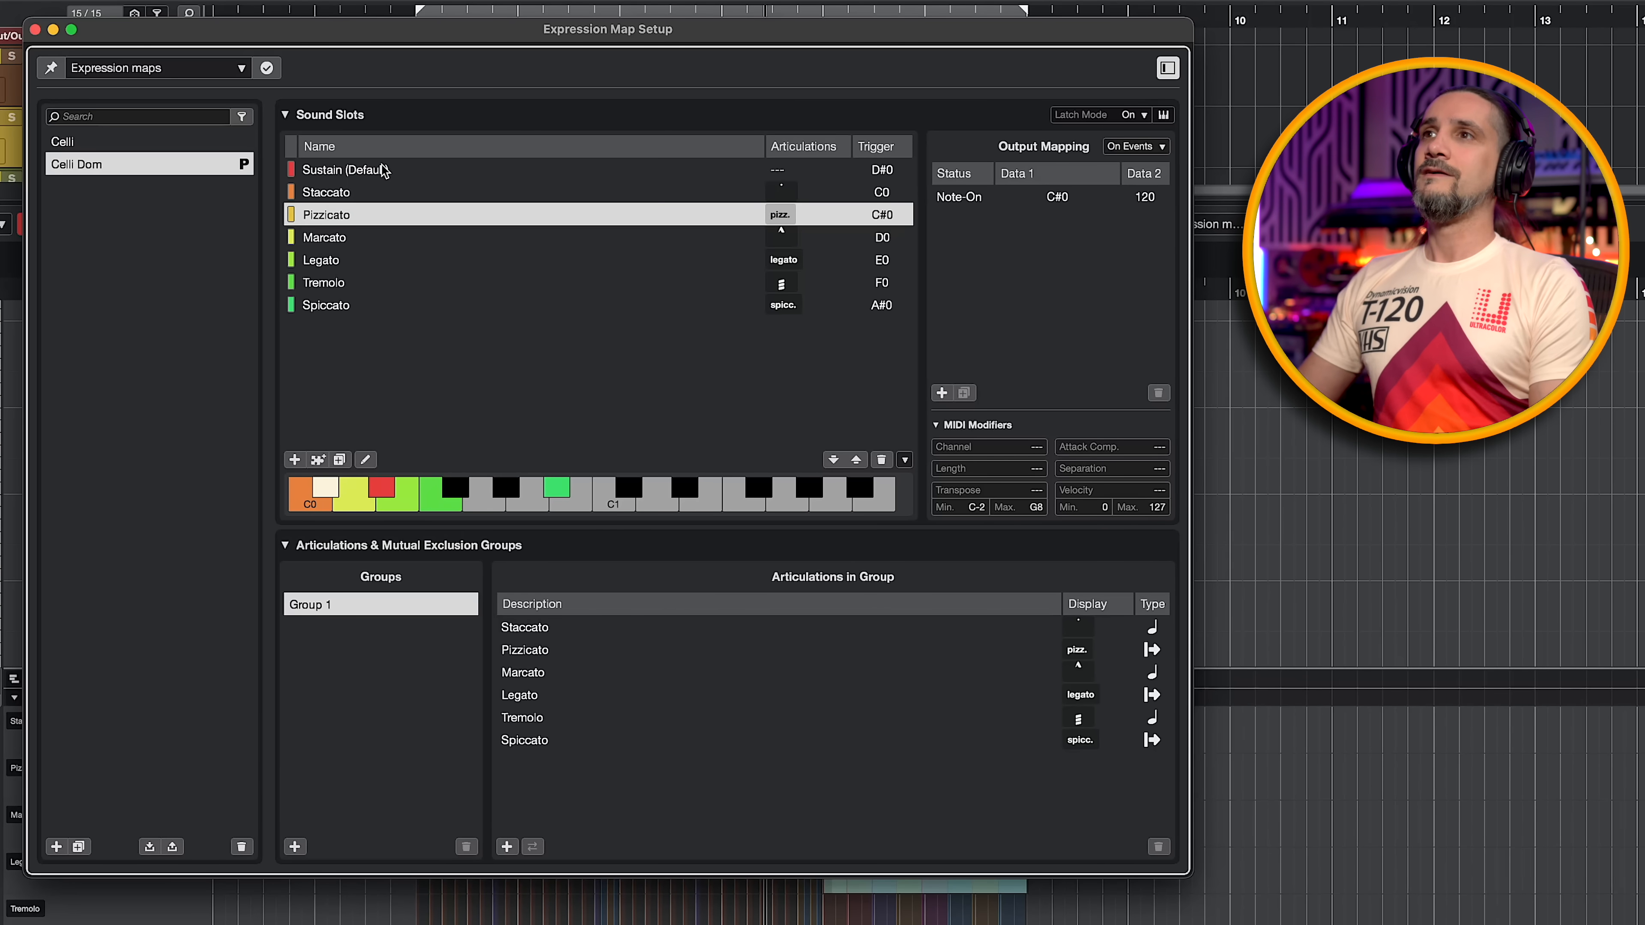
key(Down)
key(Down)
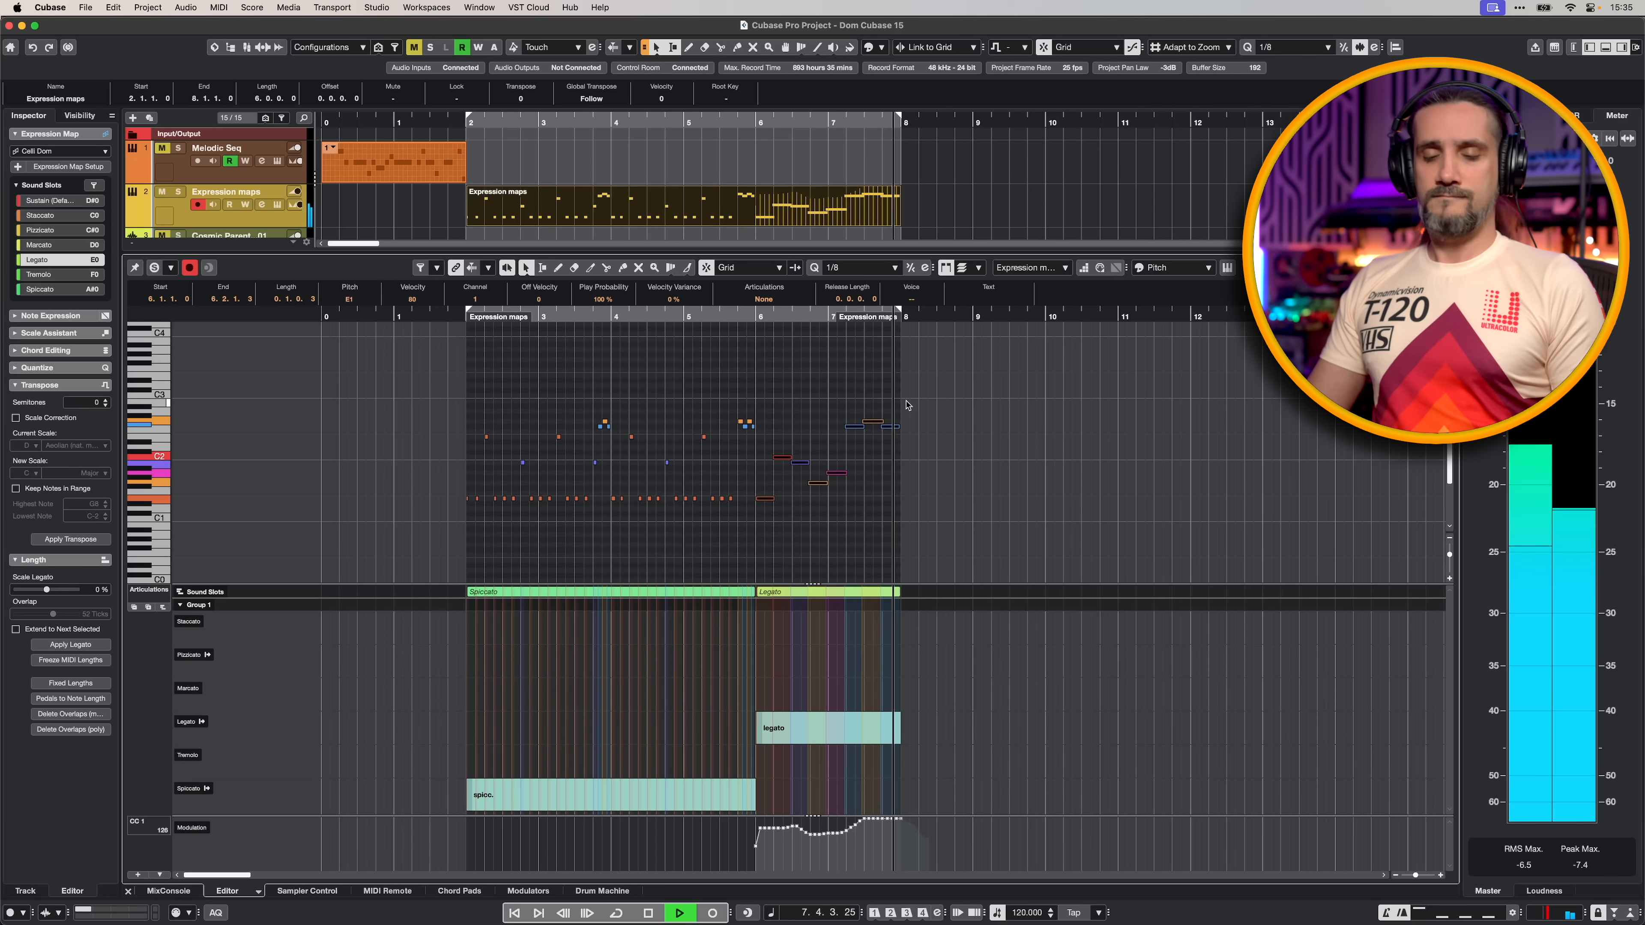
click(75, 170)
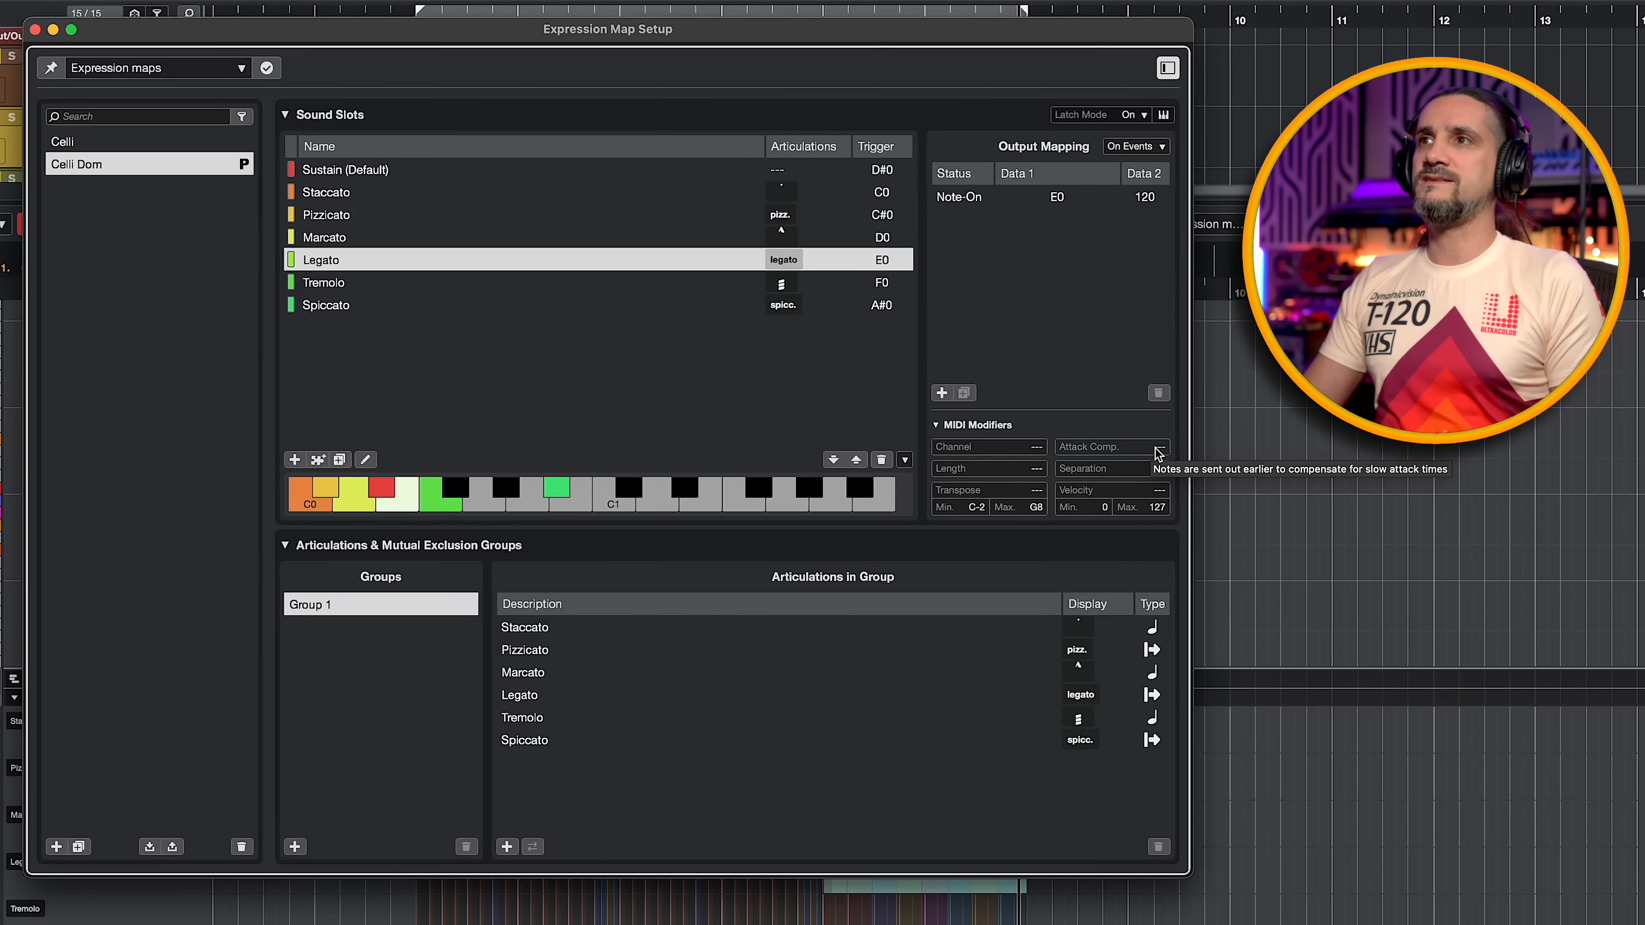
drag(1164, 451, 1165, 433)
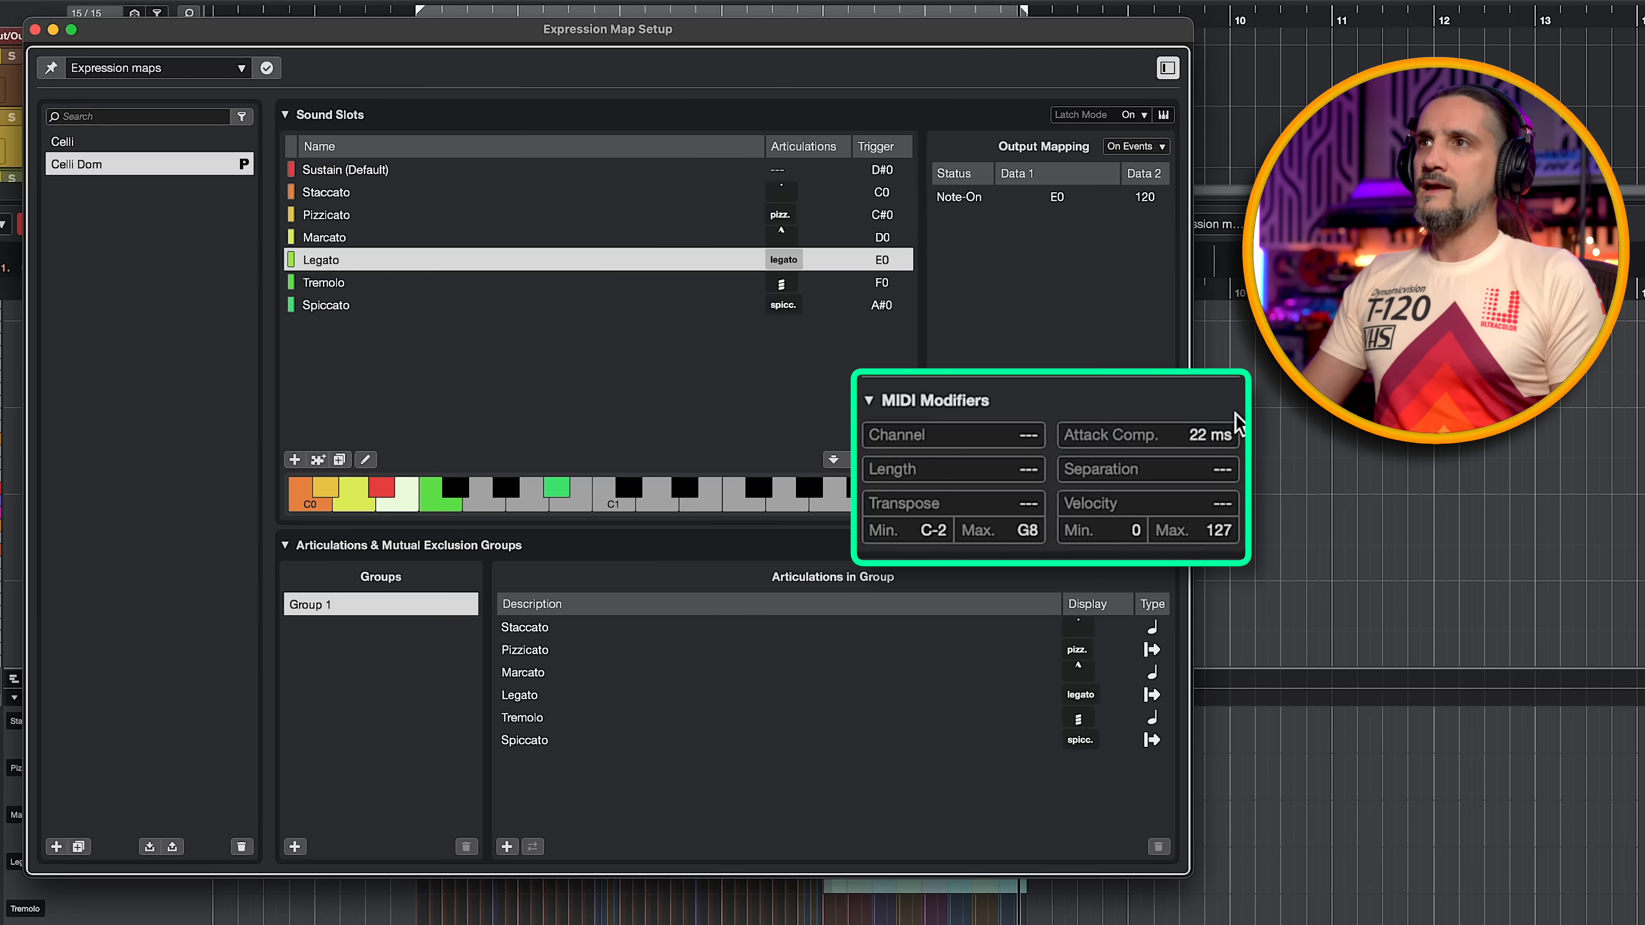
click(1197, 441)
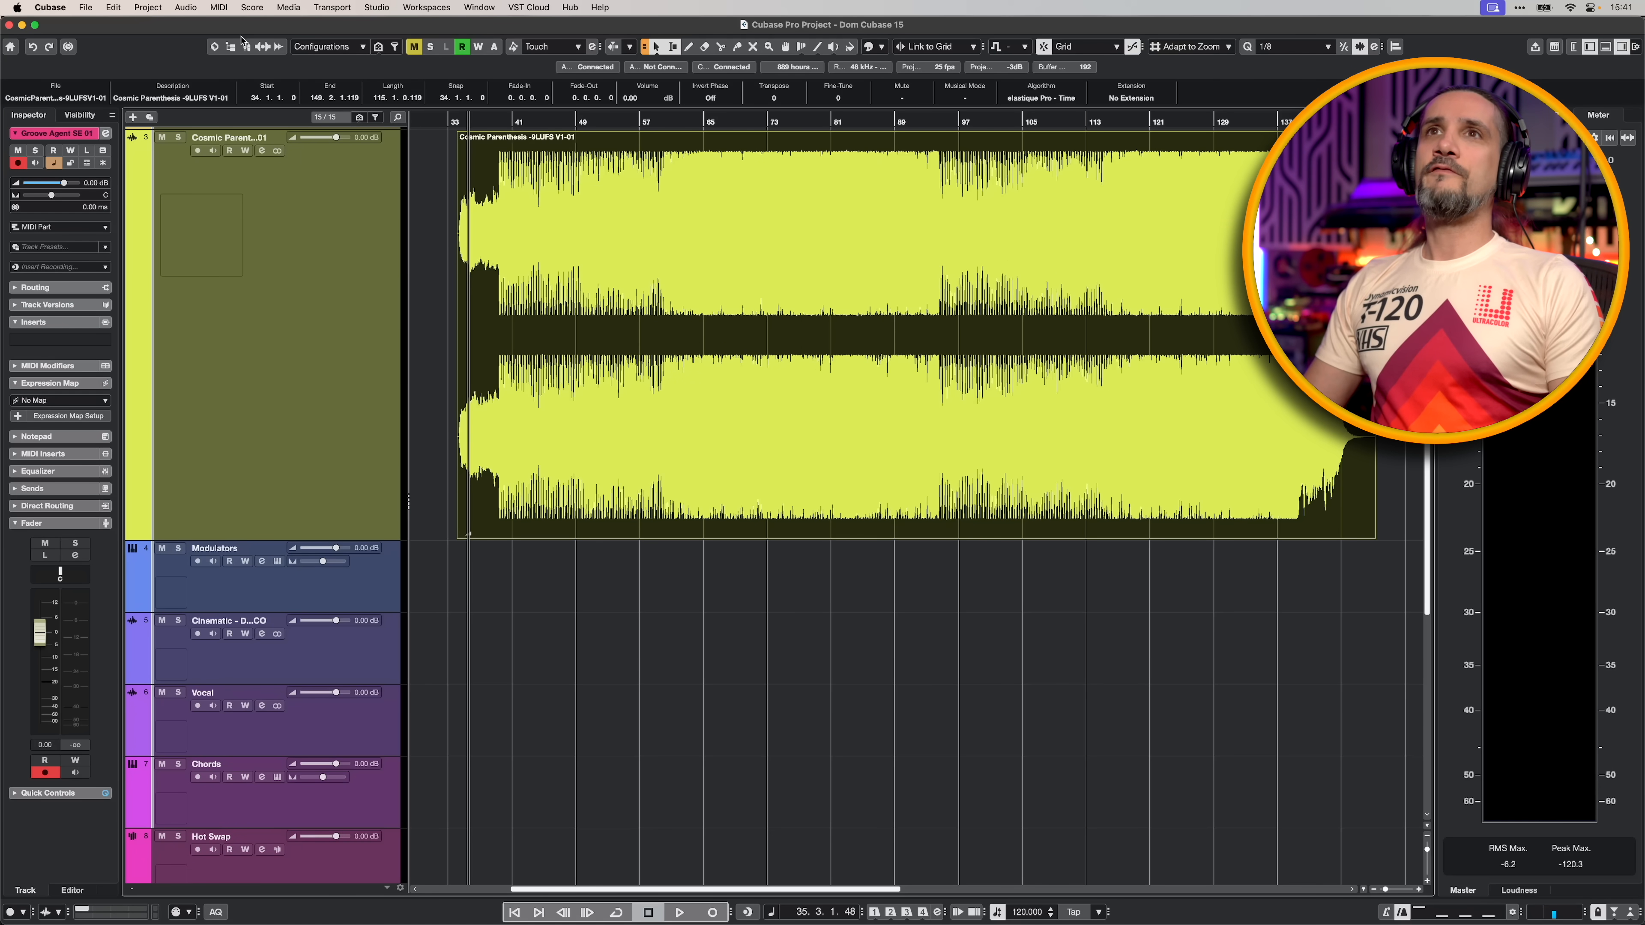
- Separate the Cosmic Parenthesis audio event into Vocals, Drums, Bass and Other stems, with the source event muted after separation
click(186, 7)
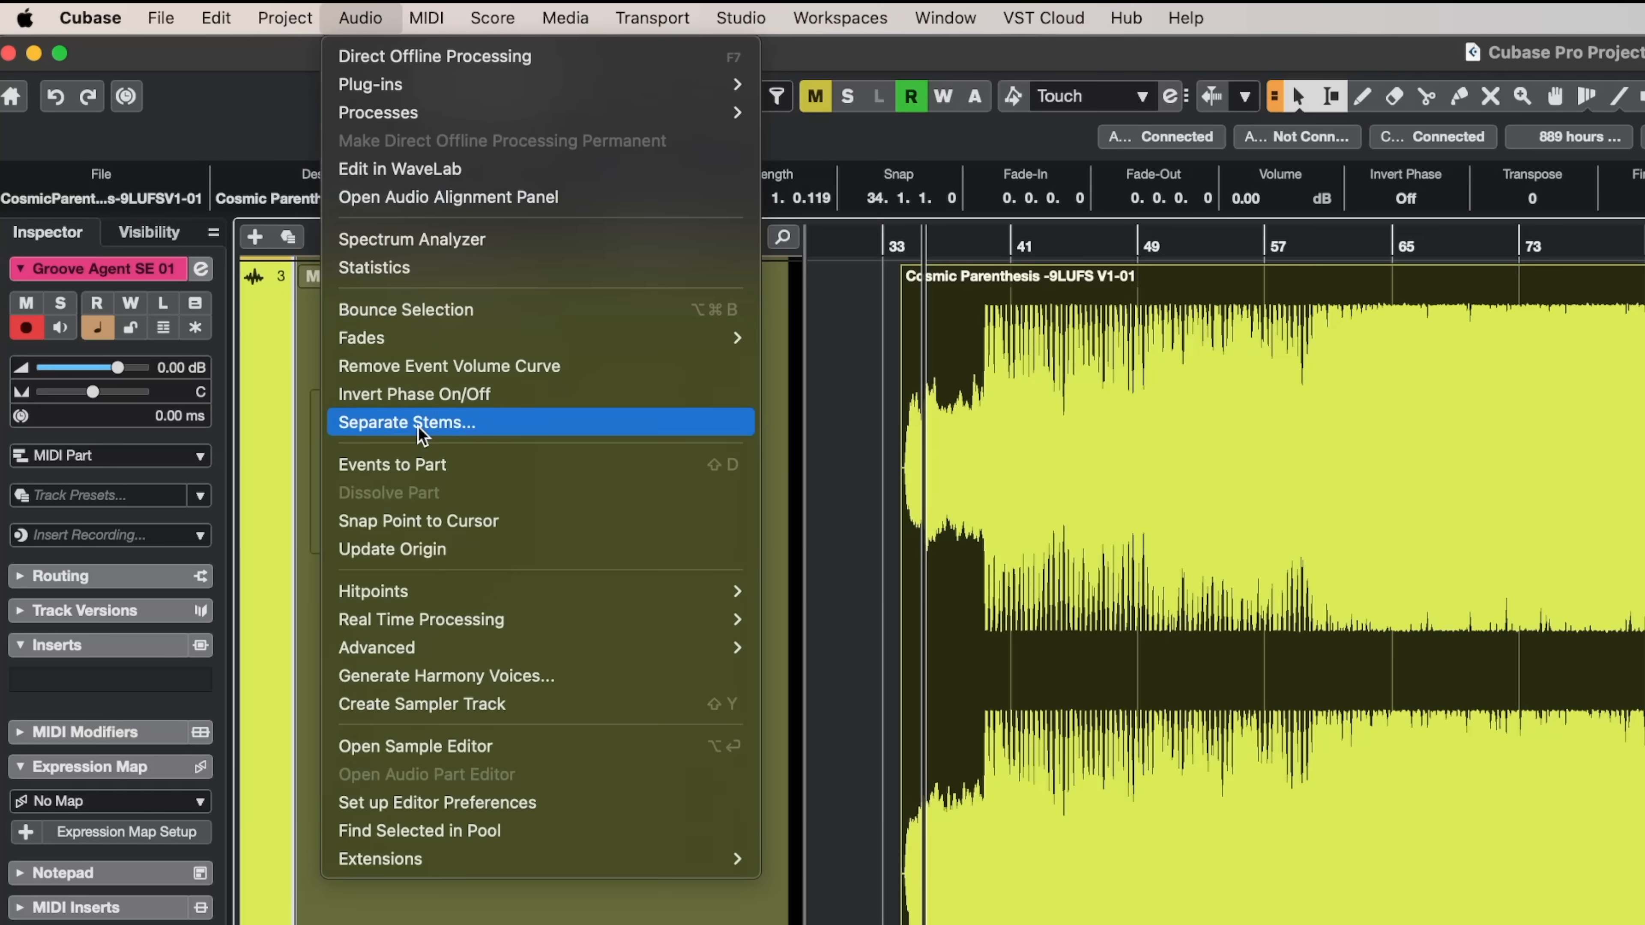
click(222, 210)
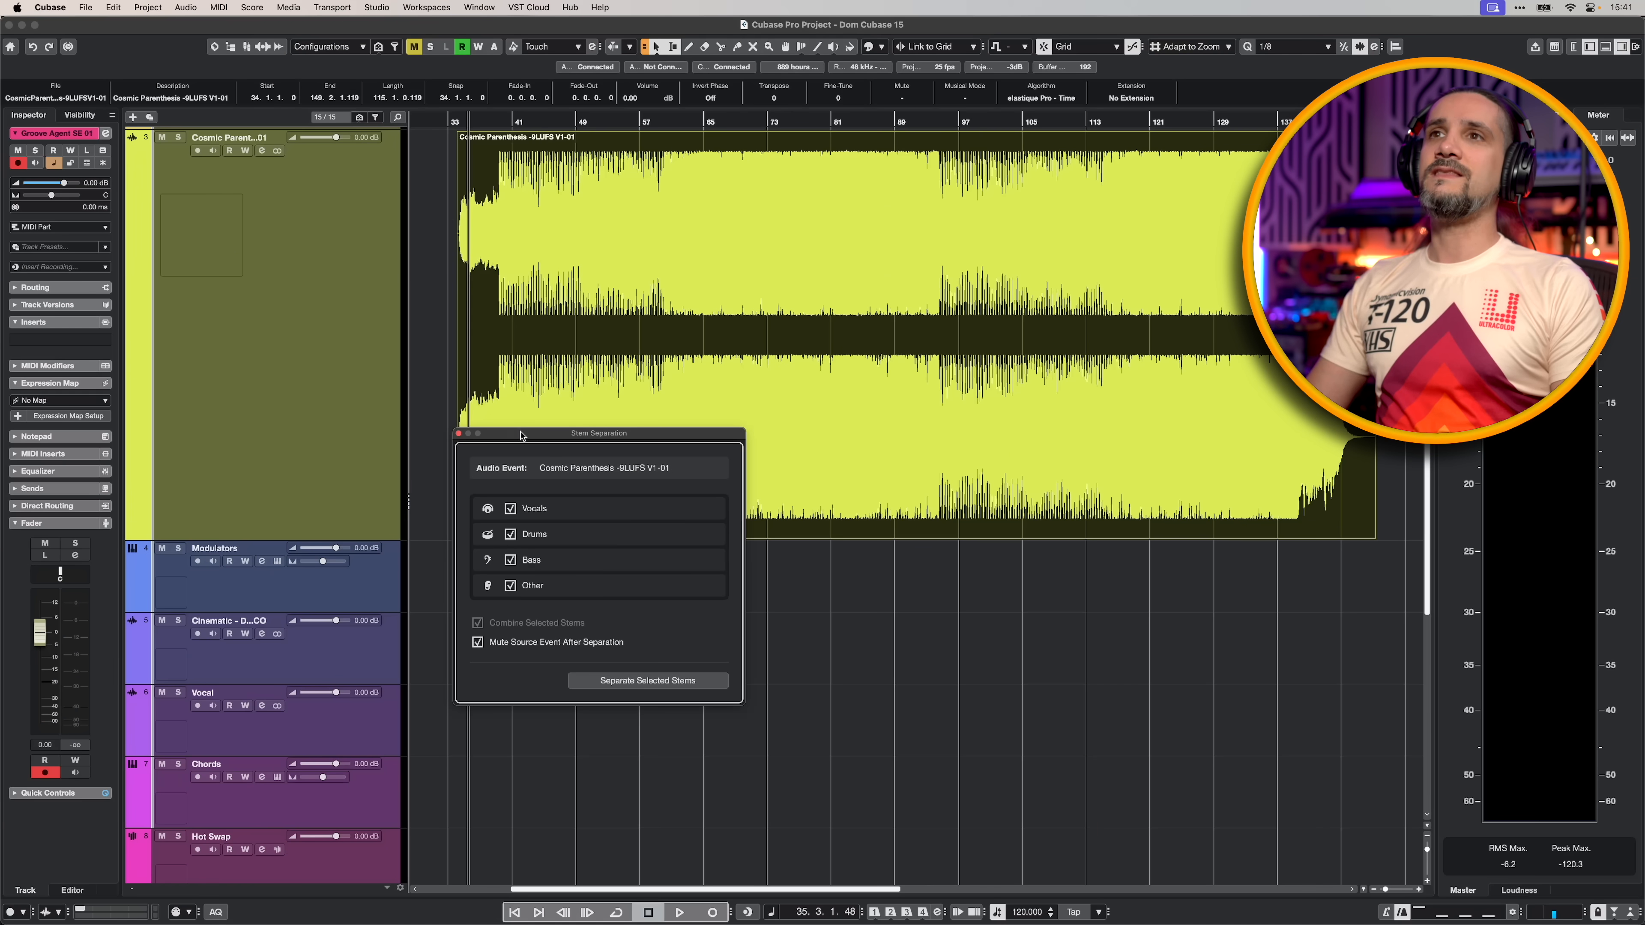
drag(527, 435, 528, 268)
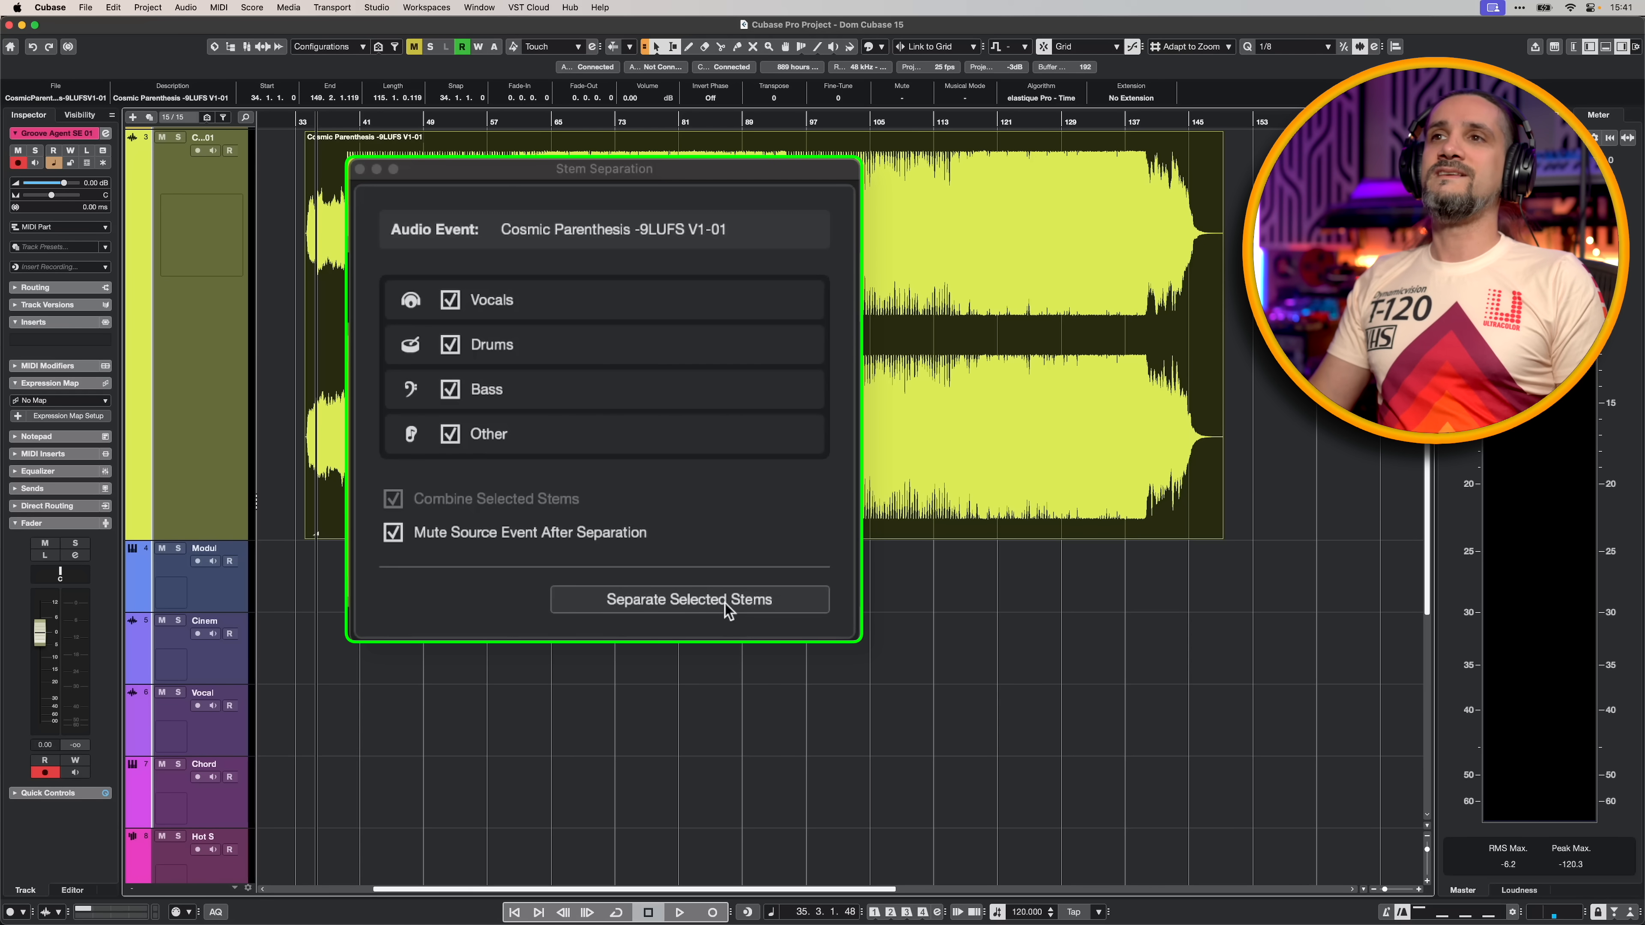
click(675, 515)
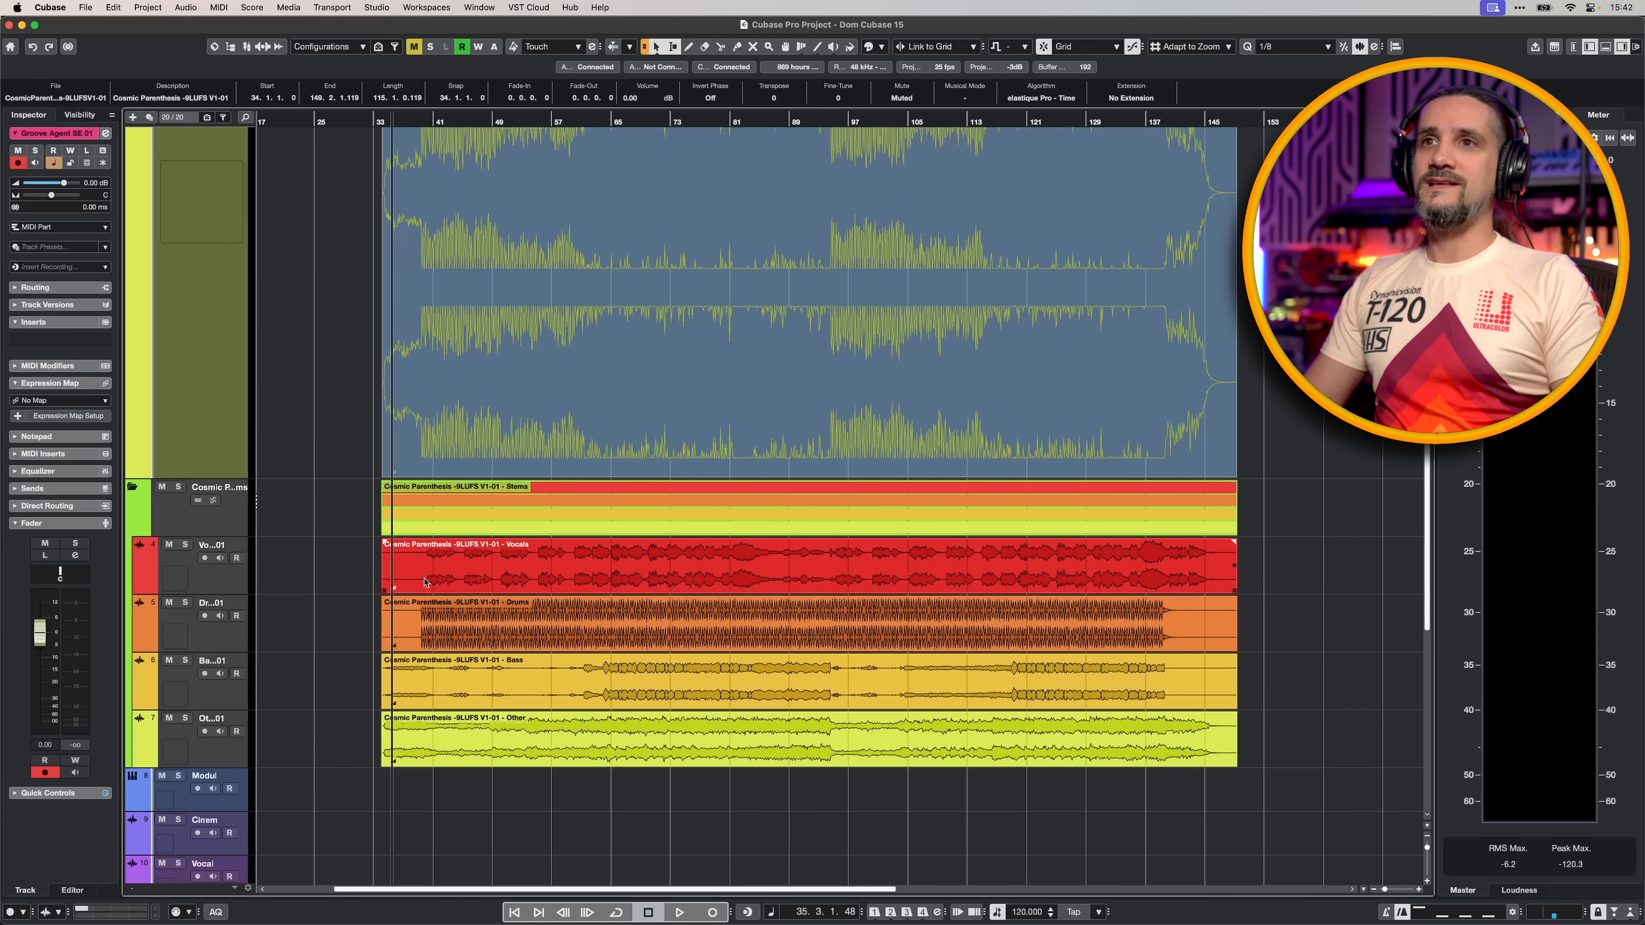
- Inspect the separated stem events on their tracks, selecting them one after another
click(424, 581)
click(424, 641)
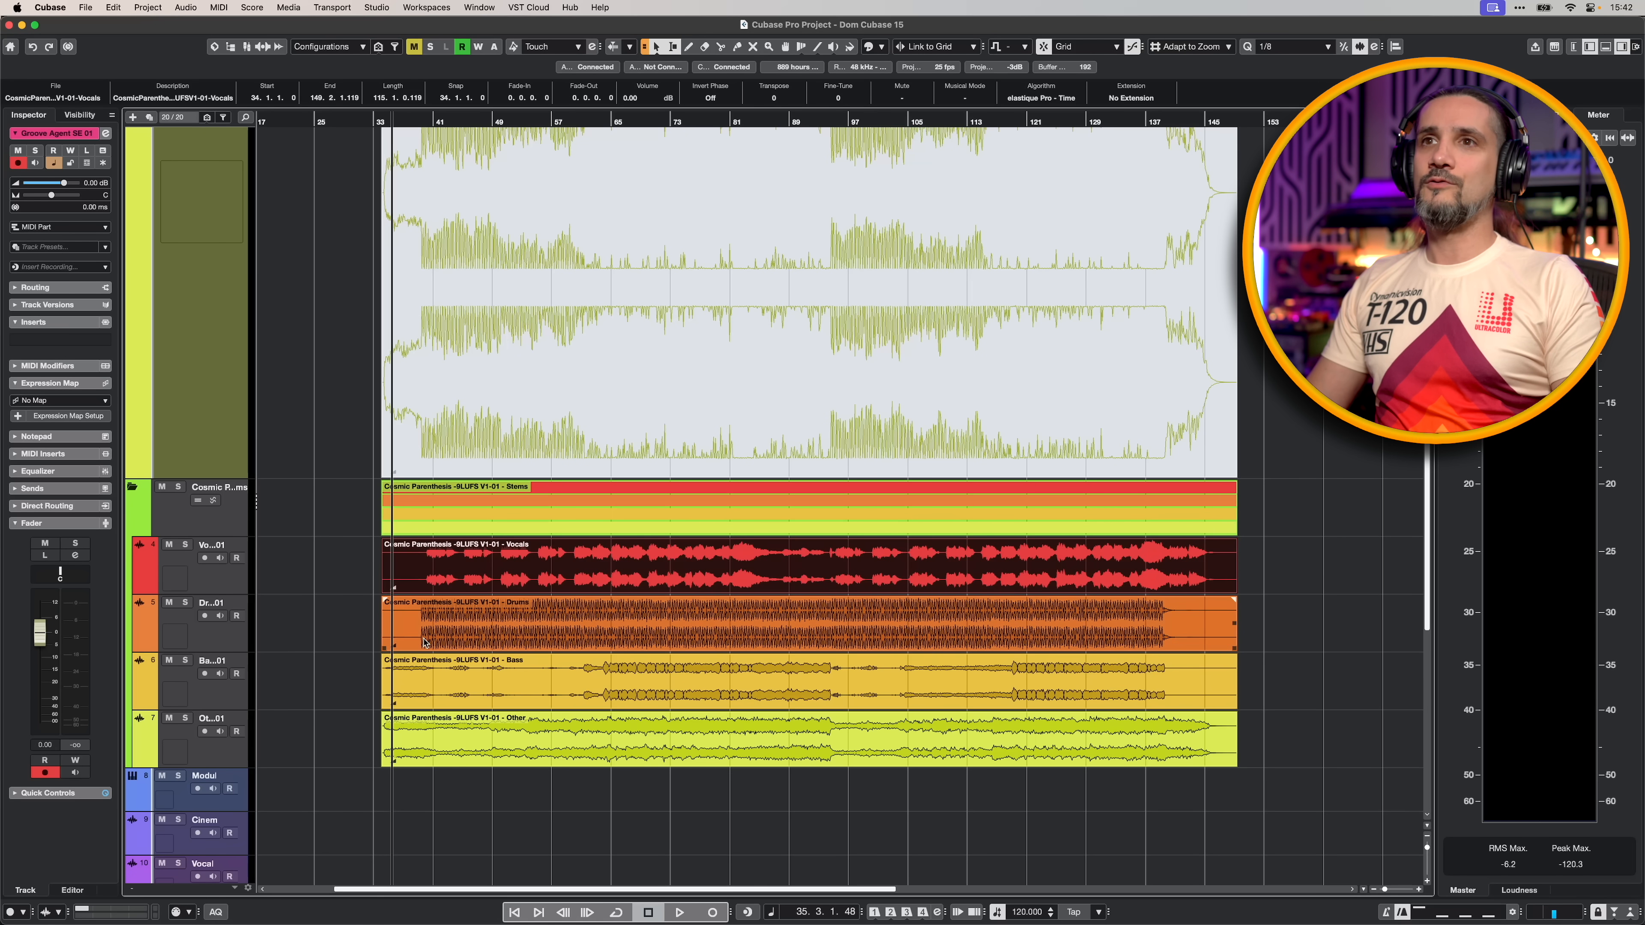
click(448, 660)
click(595, 758)
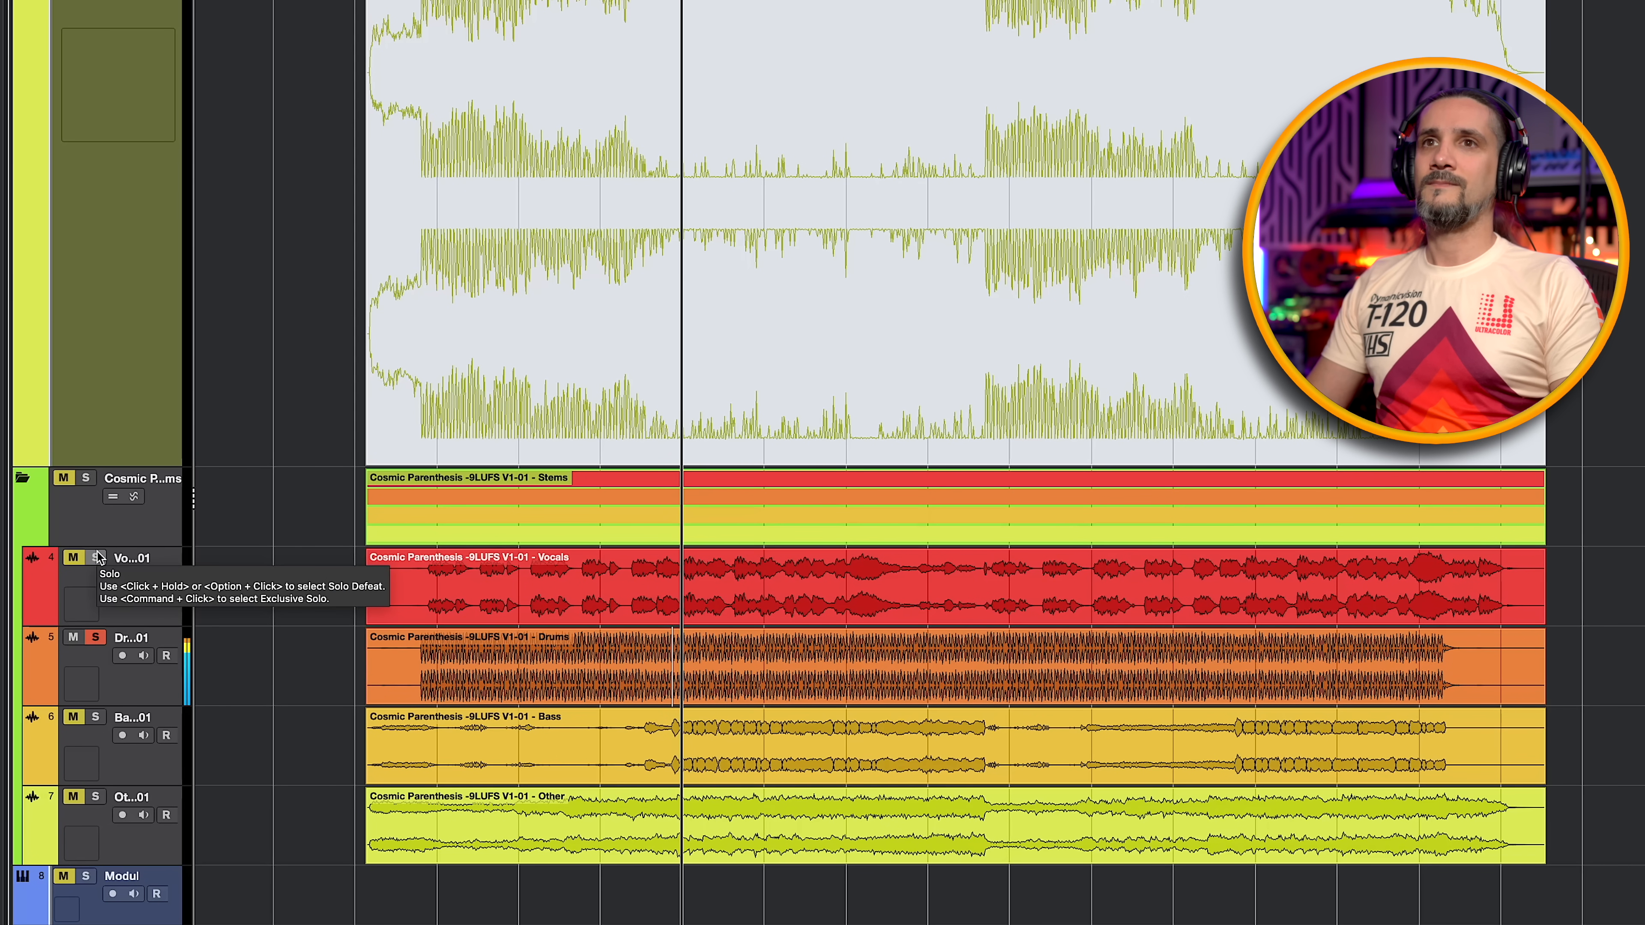
- Audition the Vocals, Bass and Other stems by soloing each in turn, and clear the last solo
click(97, 558)
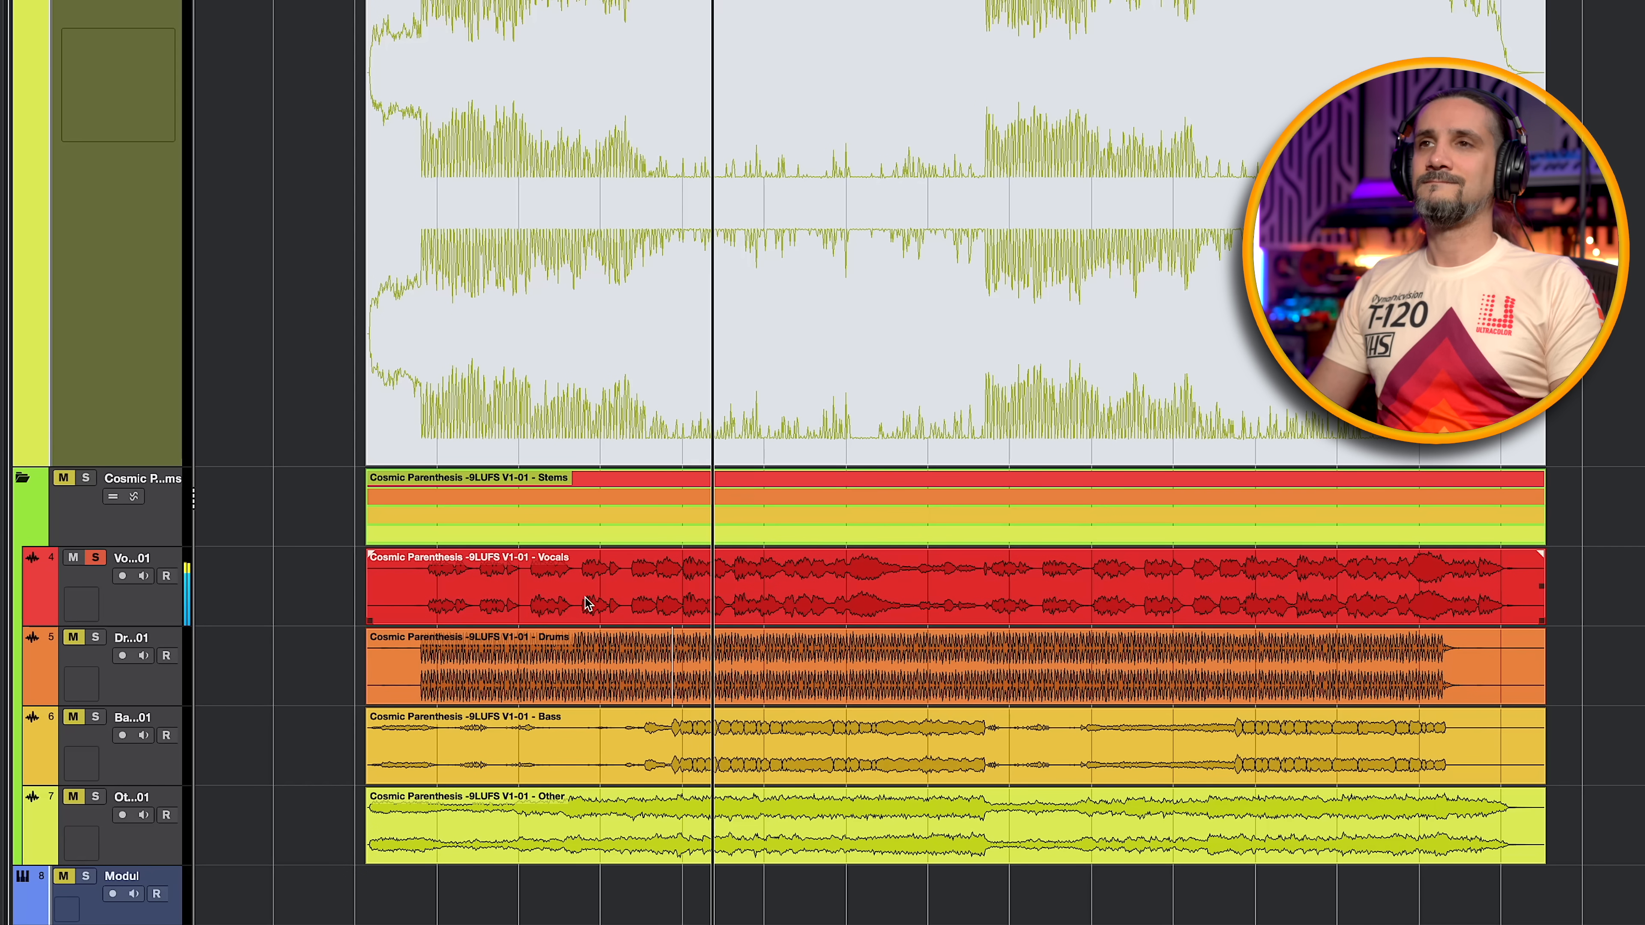
click(95, 557)
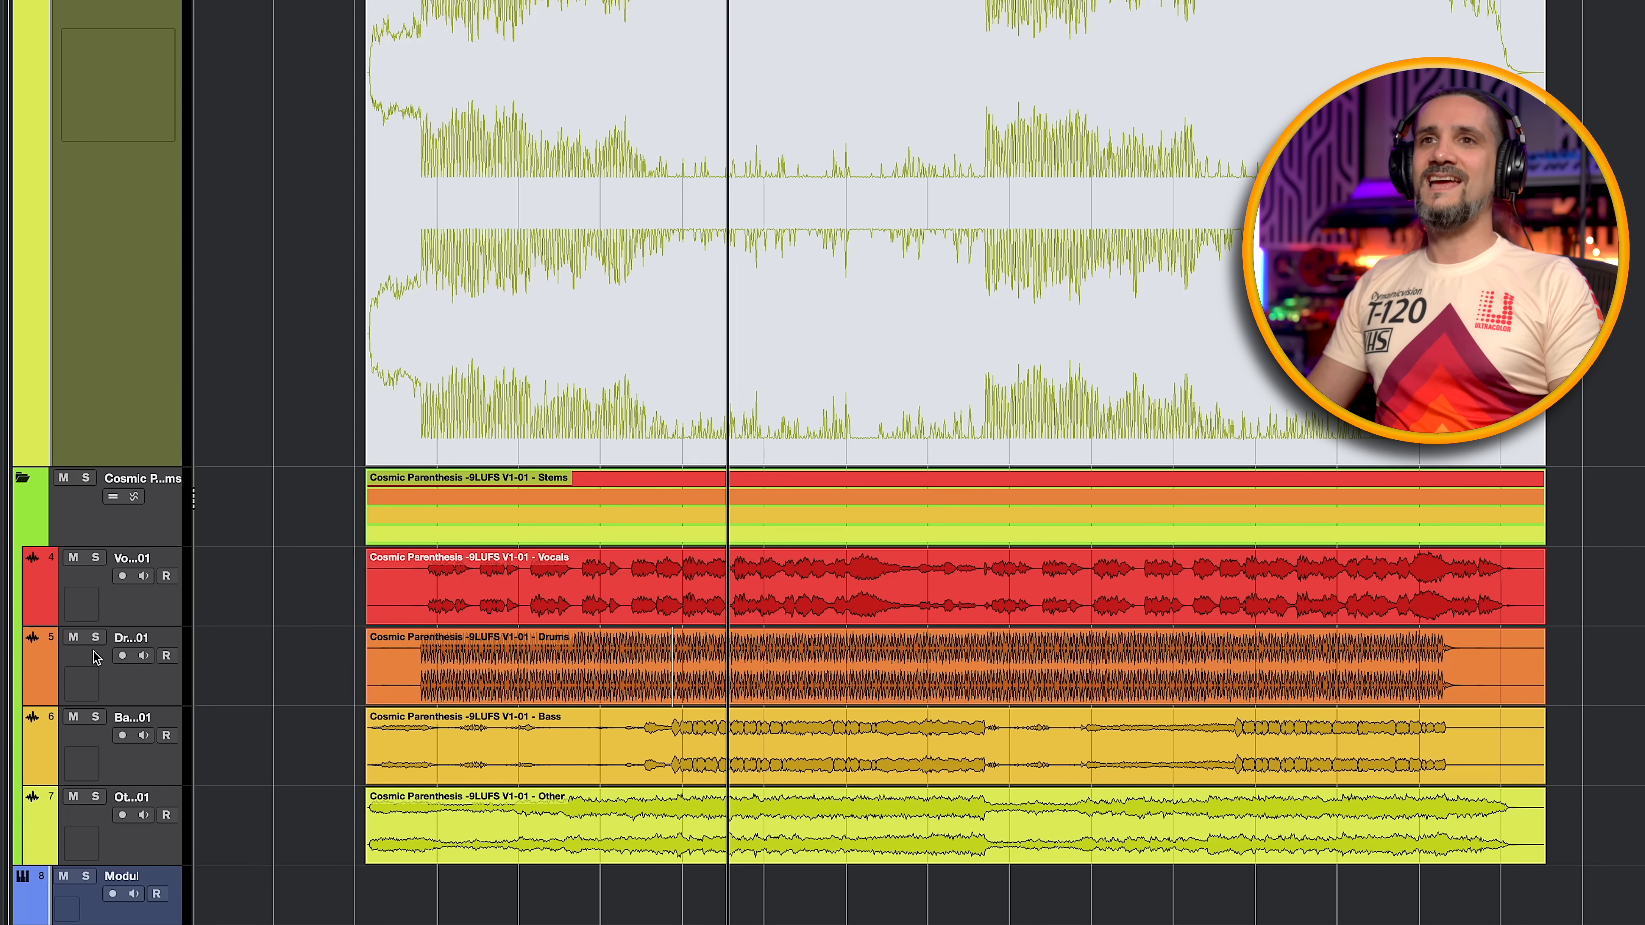
click(96, 798)
click(98, 718)
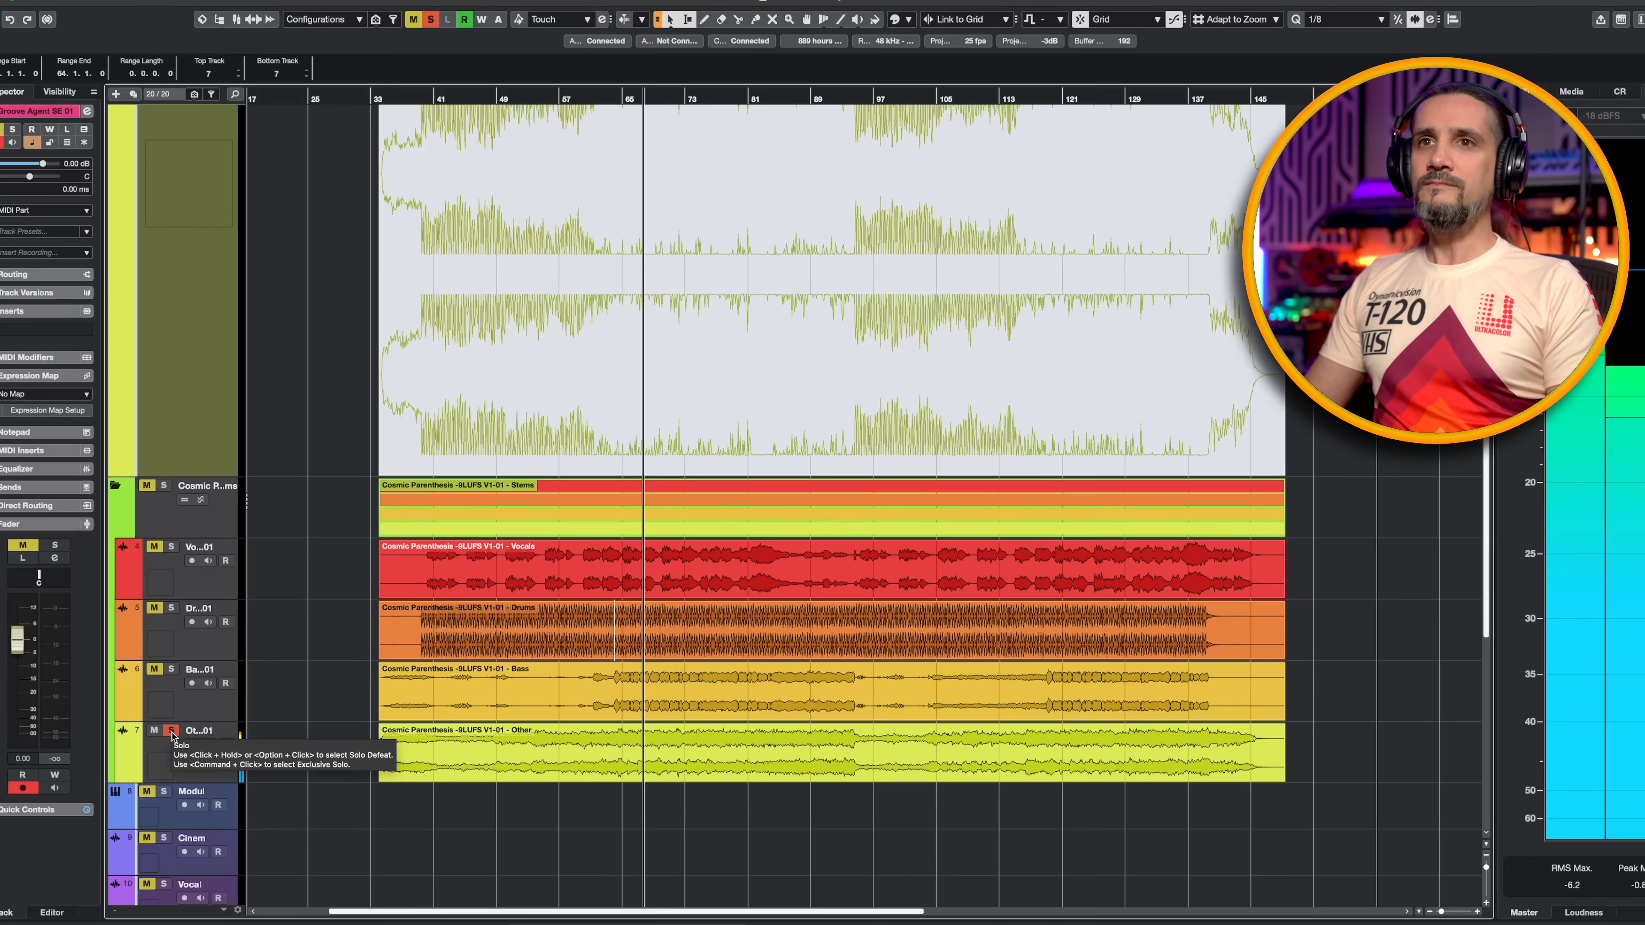
click(95, 797)
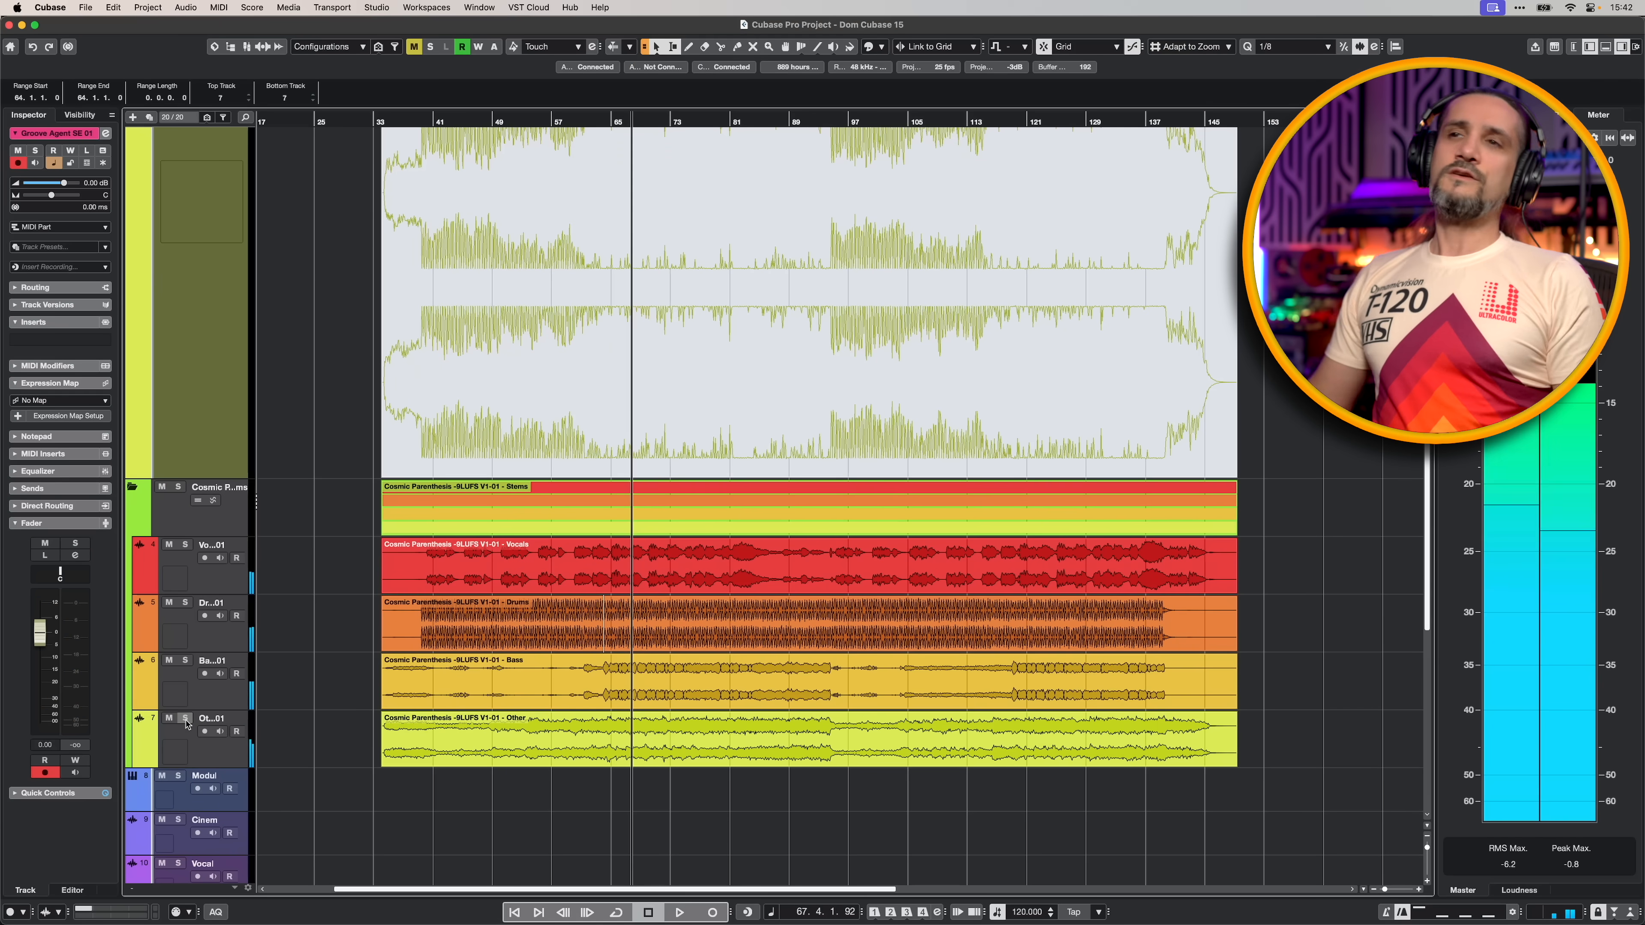
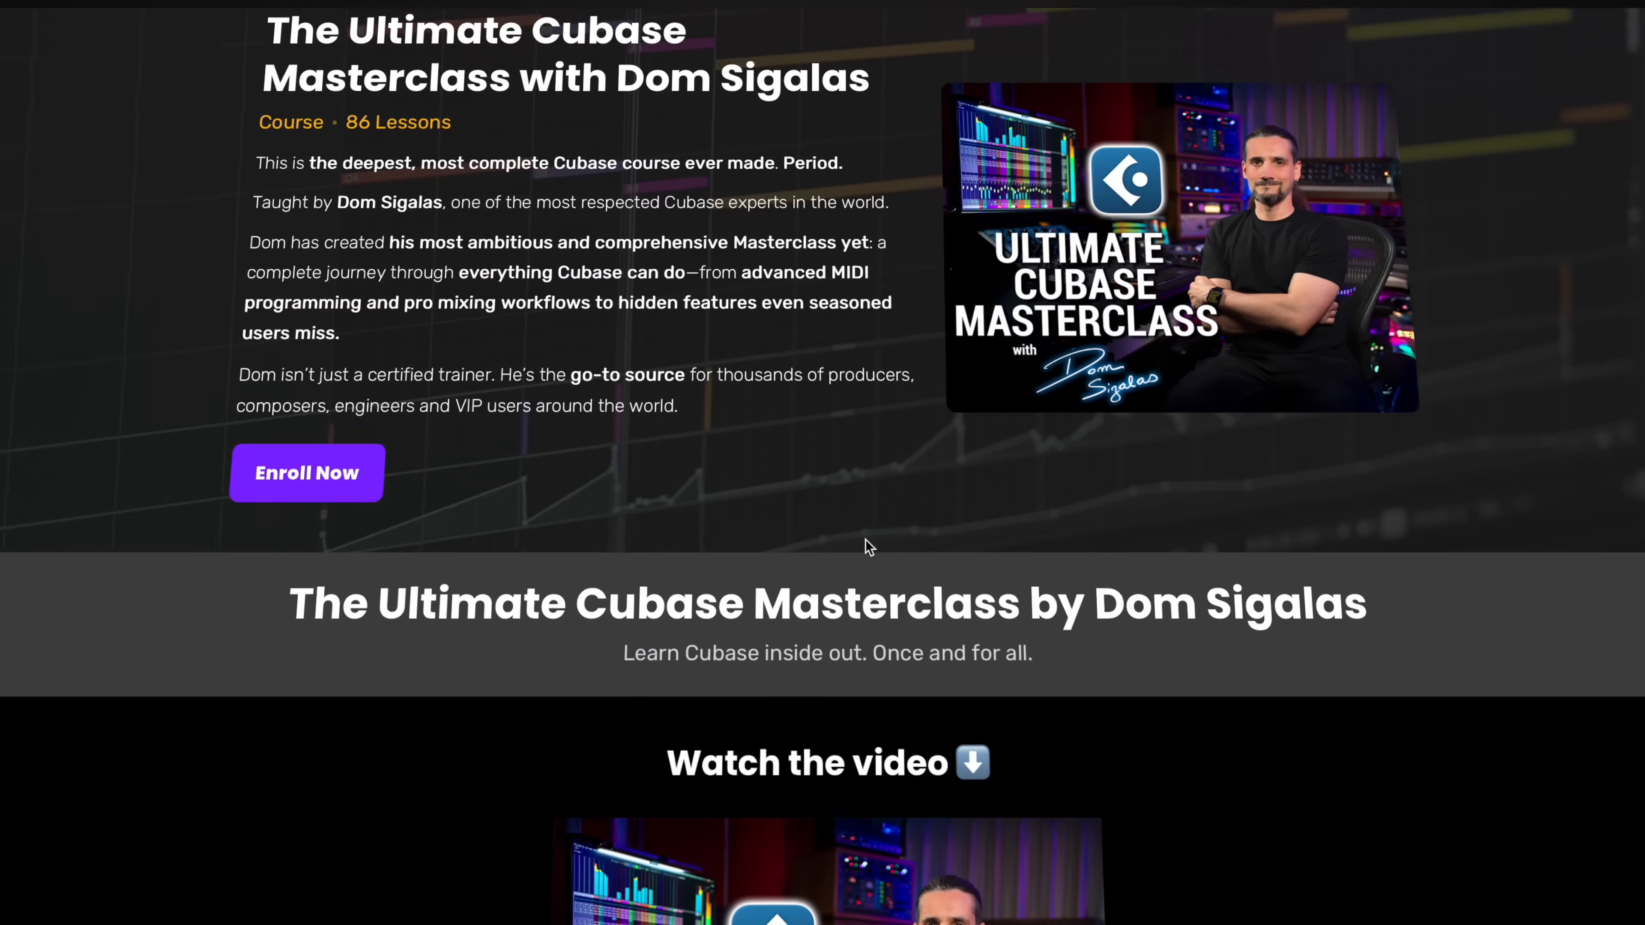
- Look through the Ultimate Cubase Masterclass course page down to the overview of the topics taught
scroll(882, 551, down, 10)
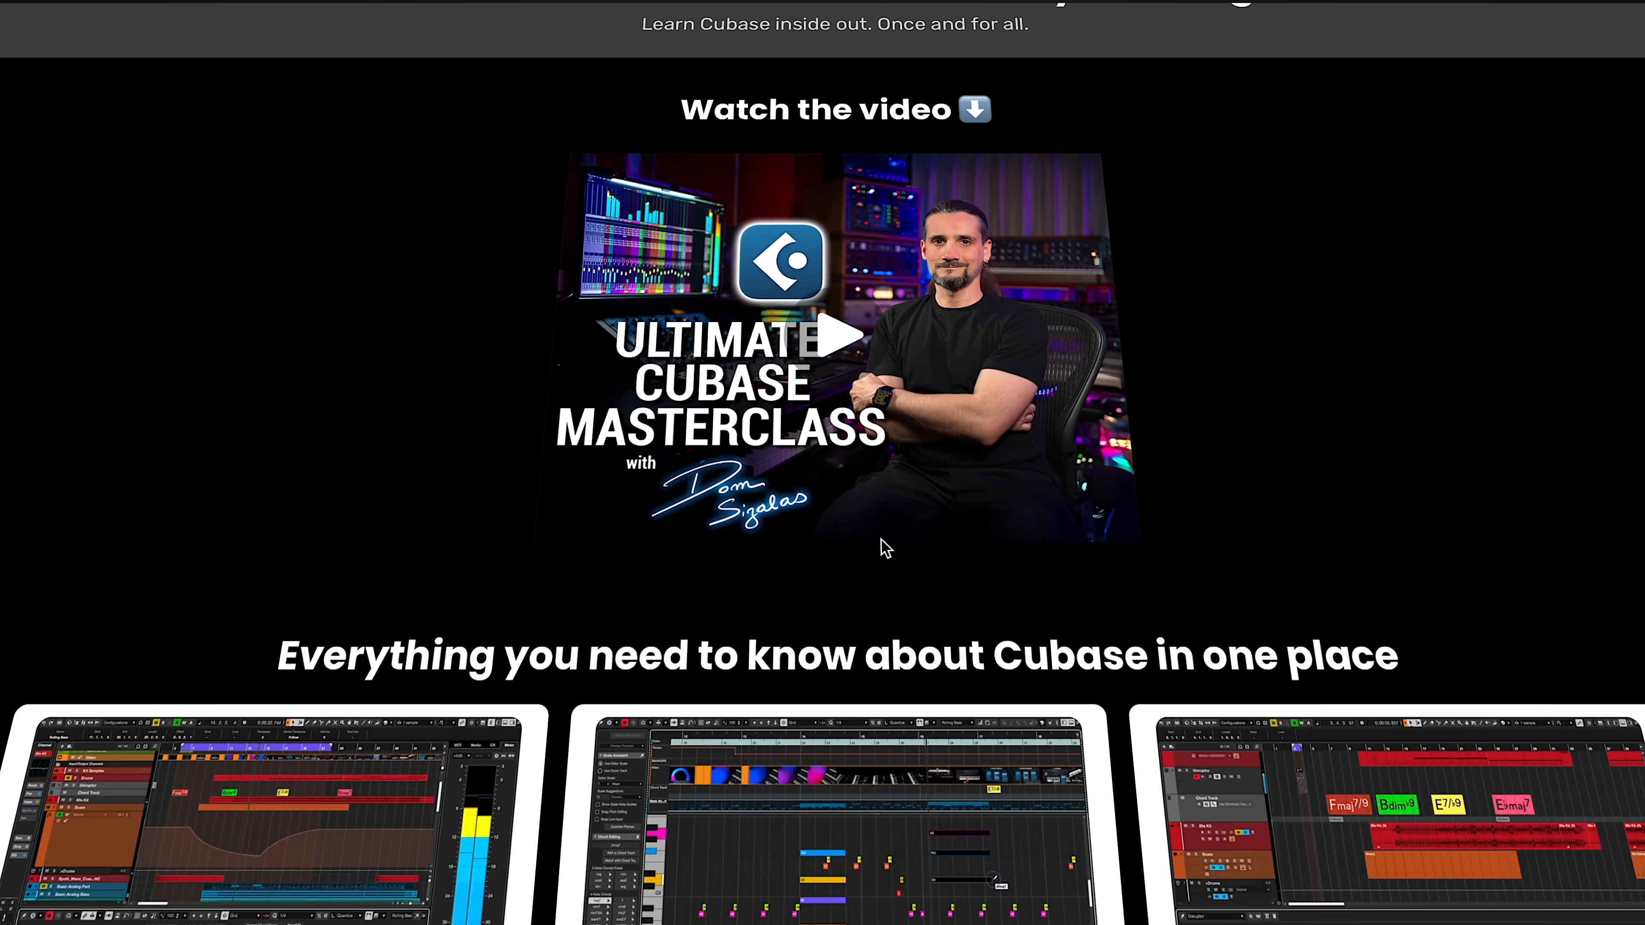
scroll(882, 546, down, 10)
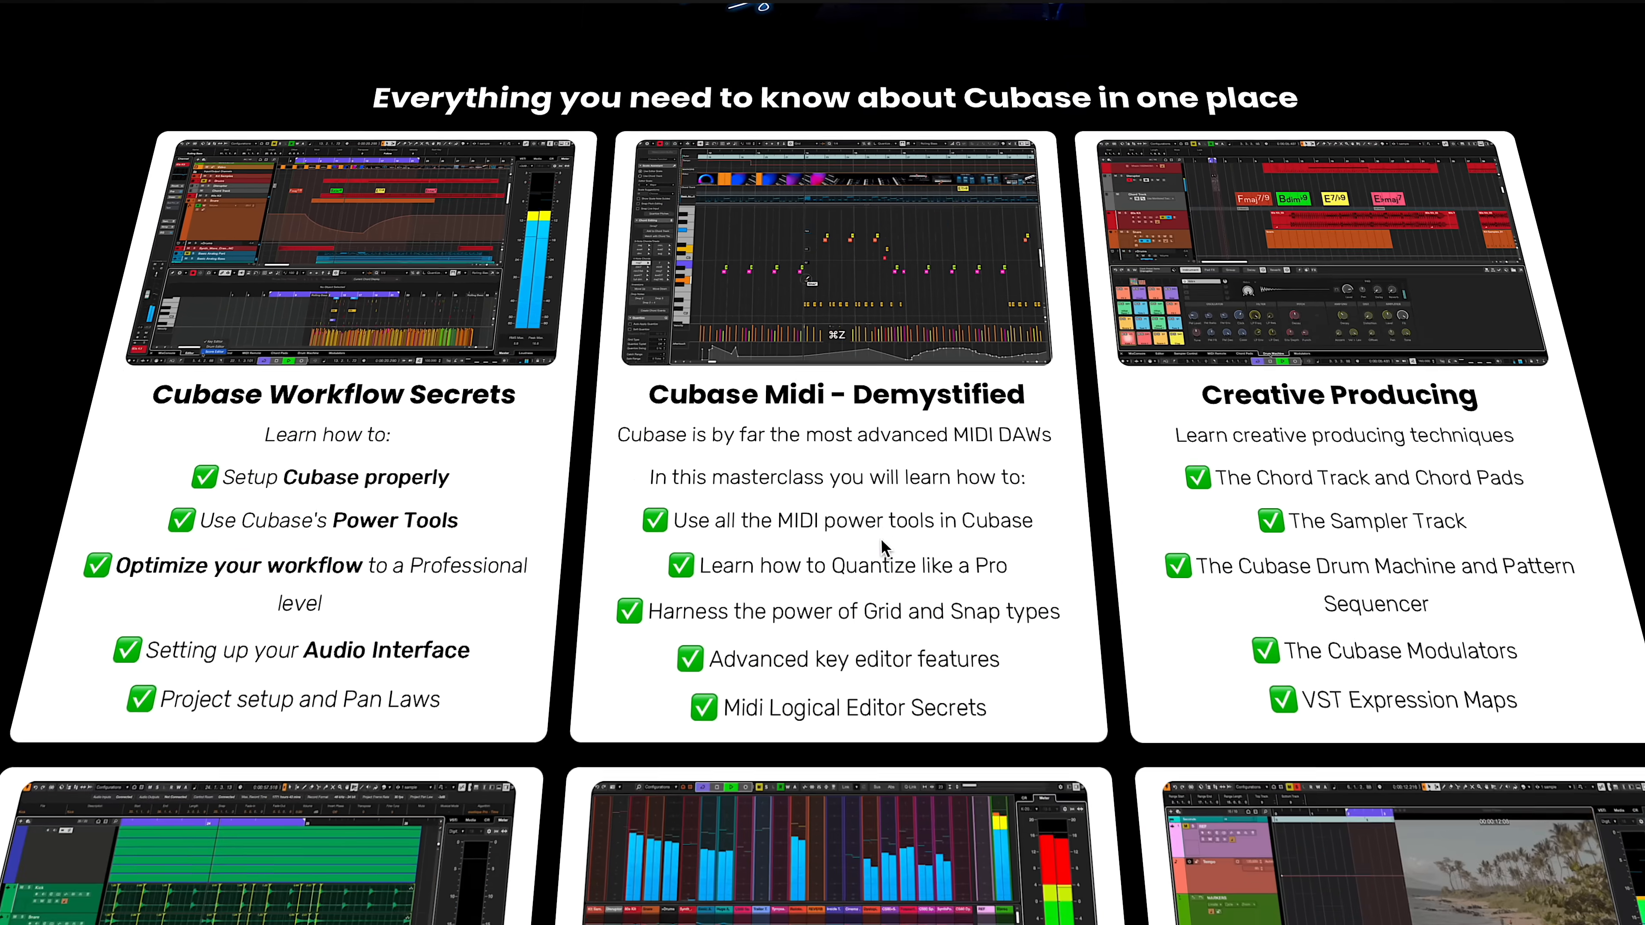
scroll(882, 546, down, 3)
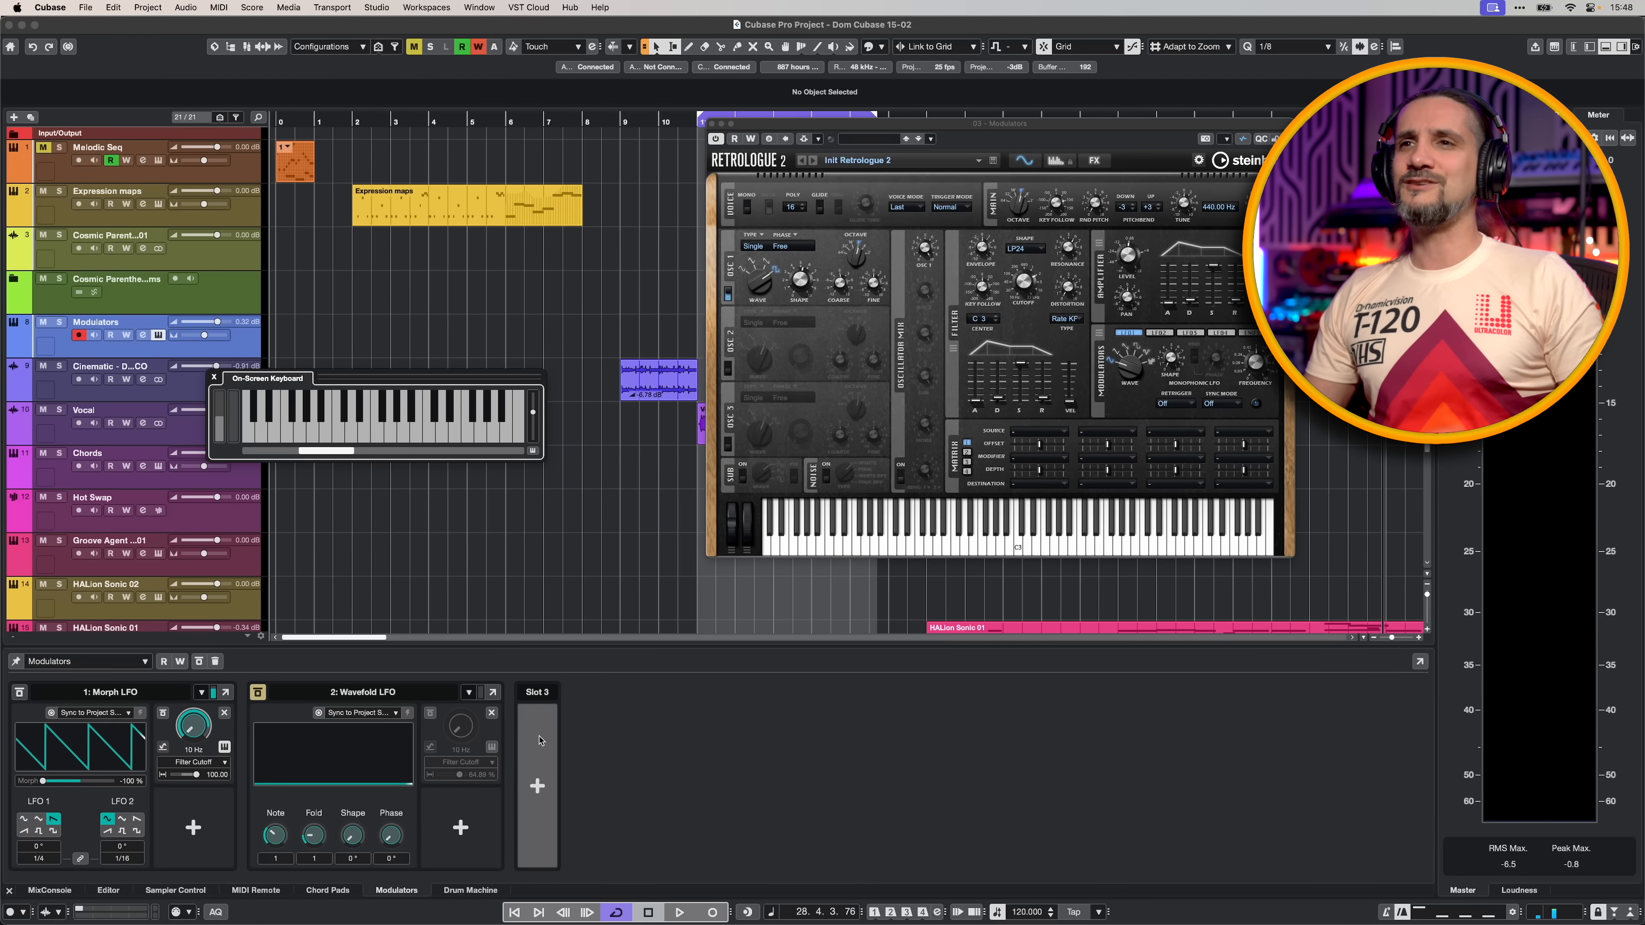
- Add Random, Attack Decay and Morph LFO modulators to slots 3, 4 and 5 of the Modulators track
click(544, 765)
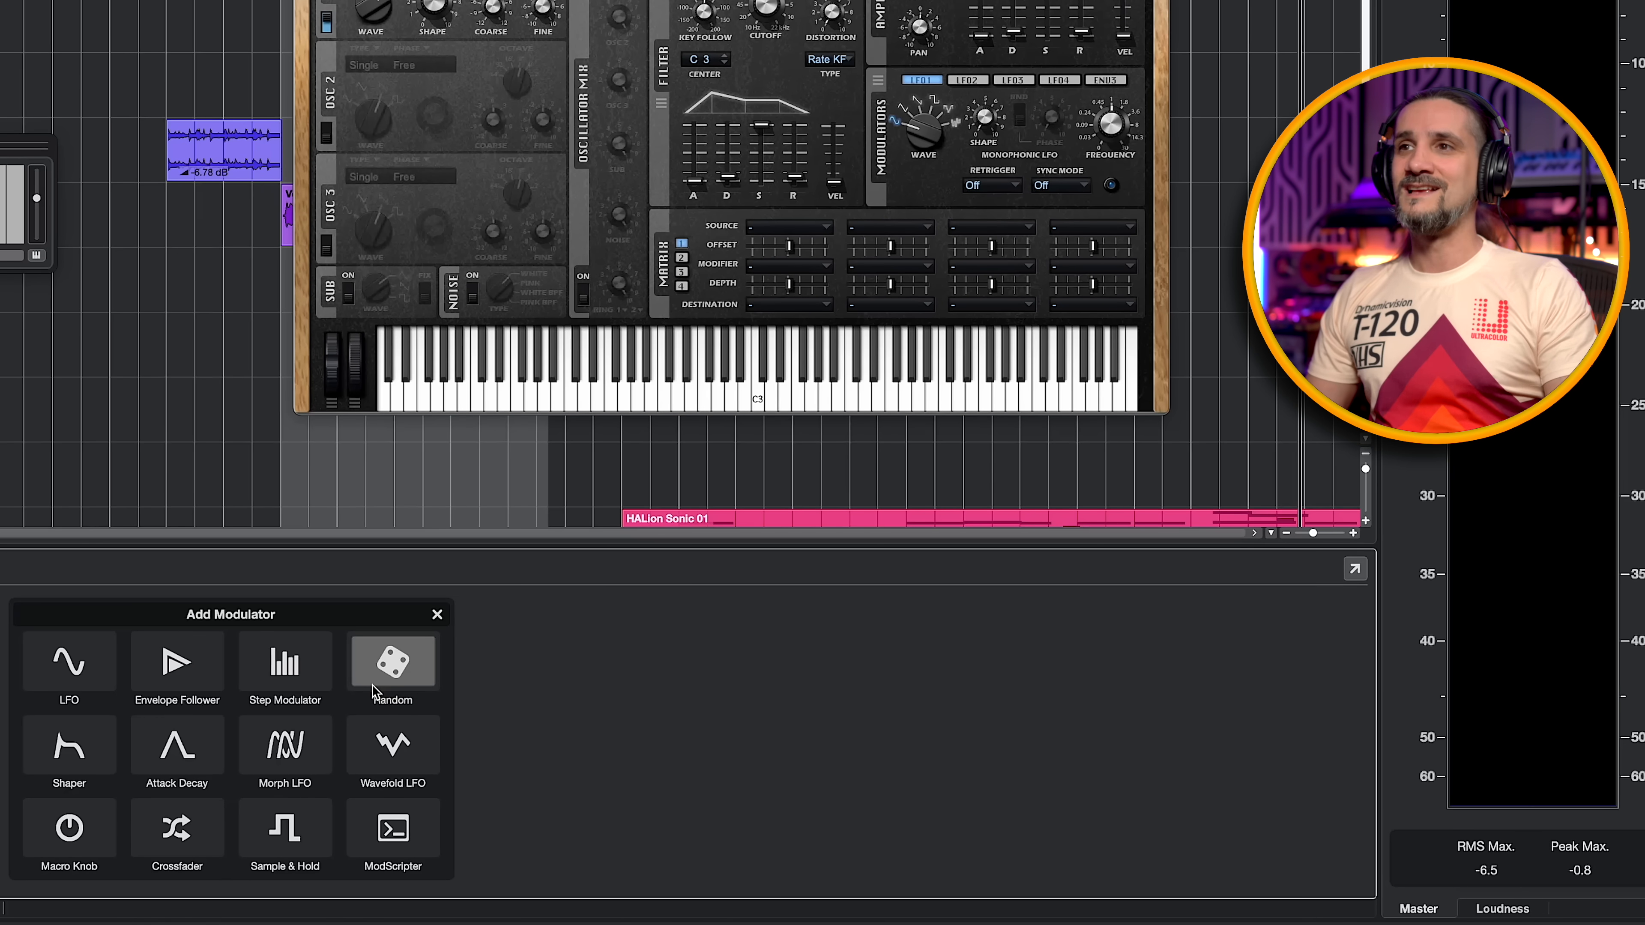
click(372, 680)
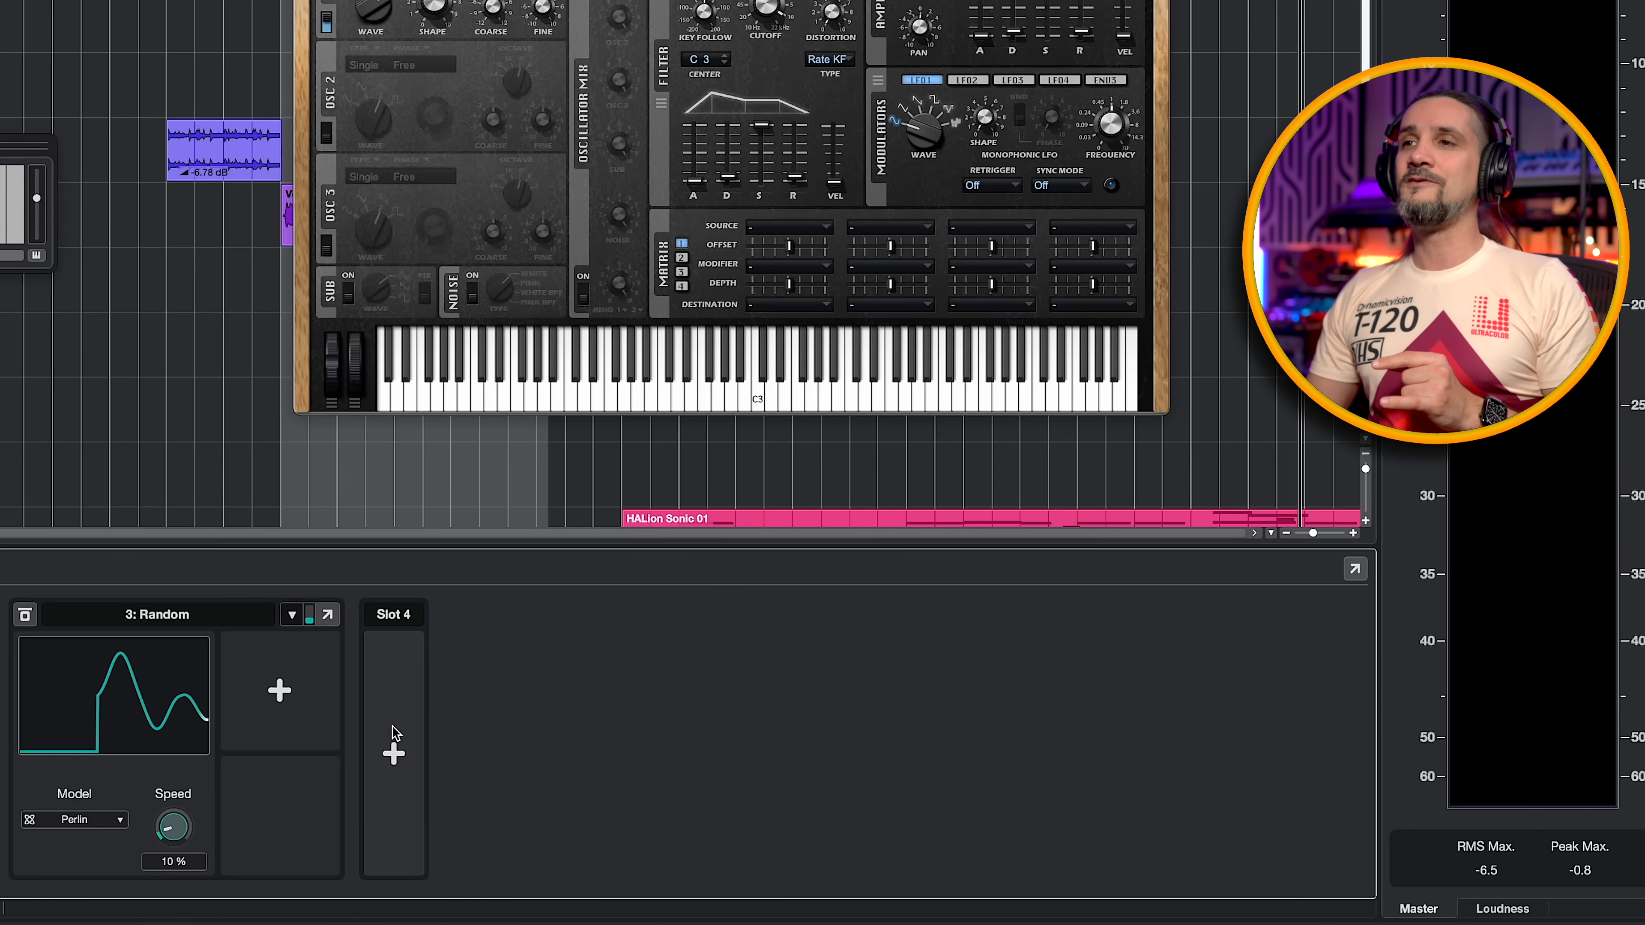
click(394, 738)
click(525, 747)
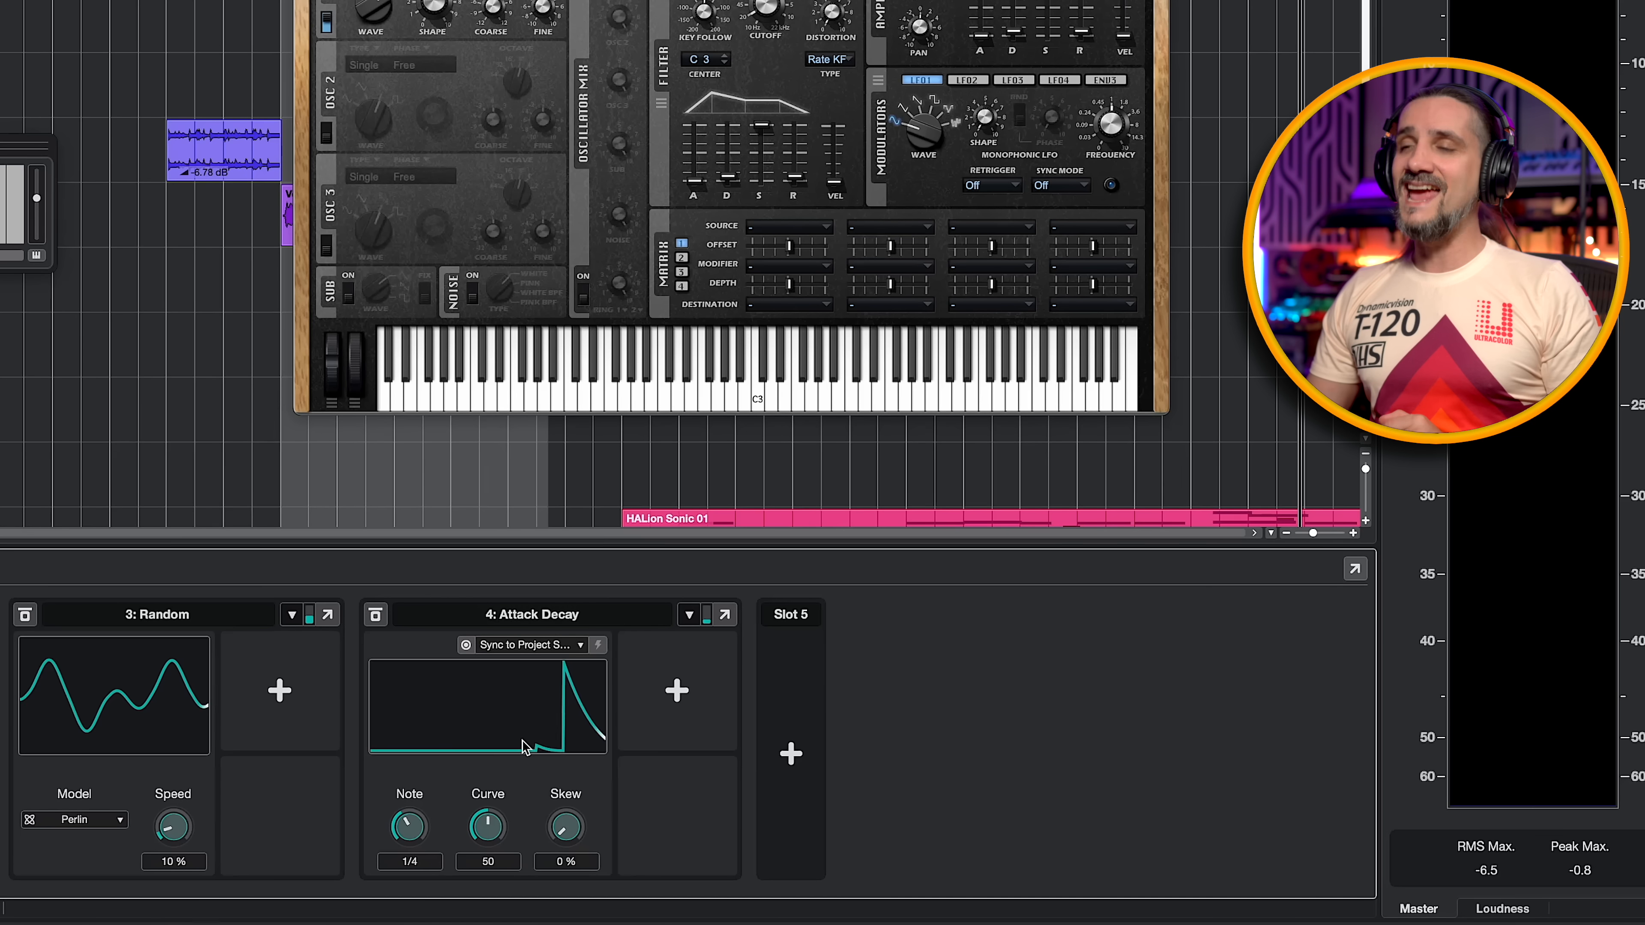
click(789, 753)
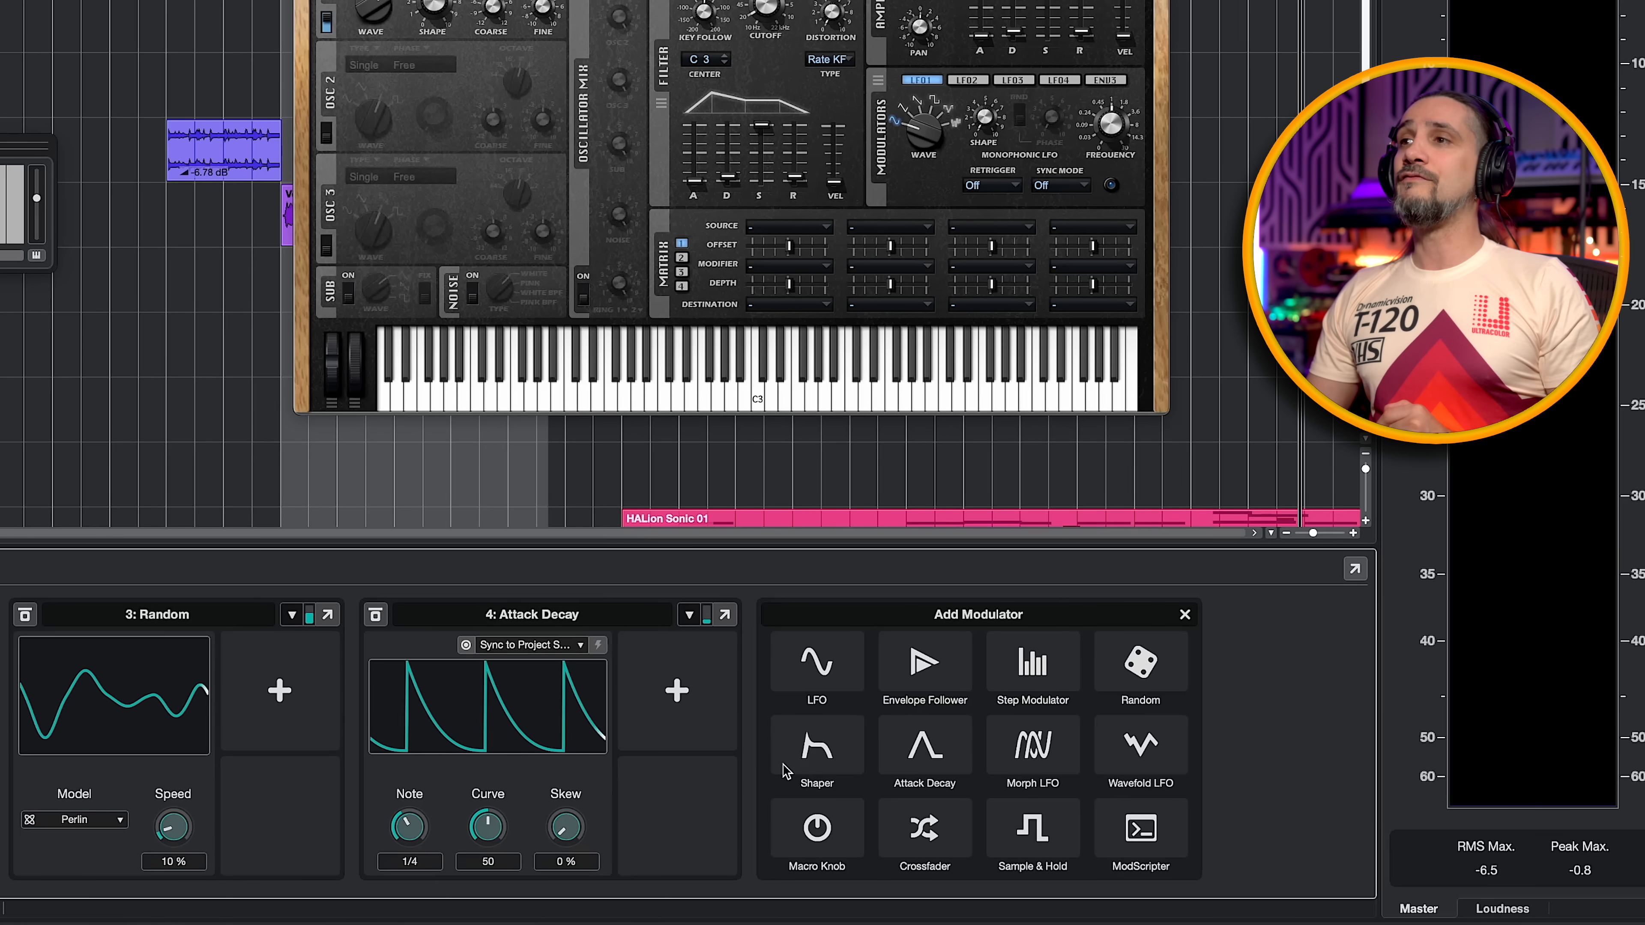
click(1033, 753)
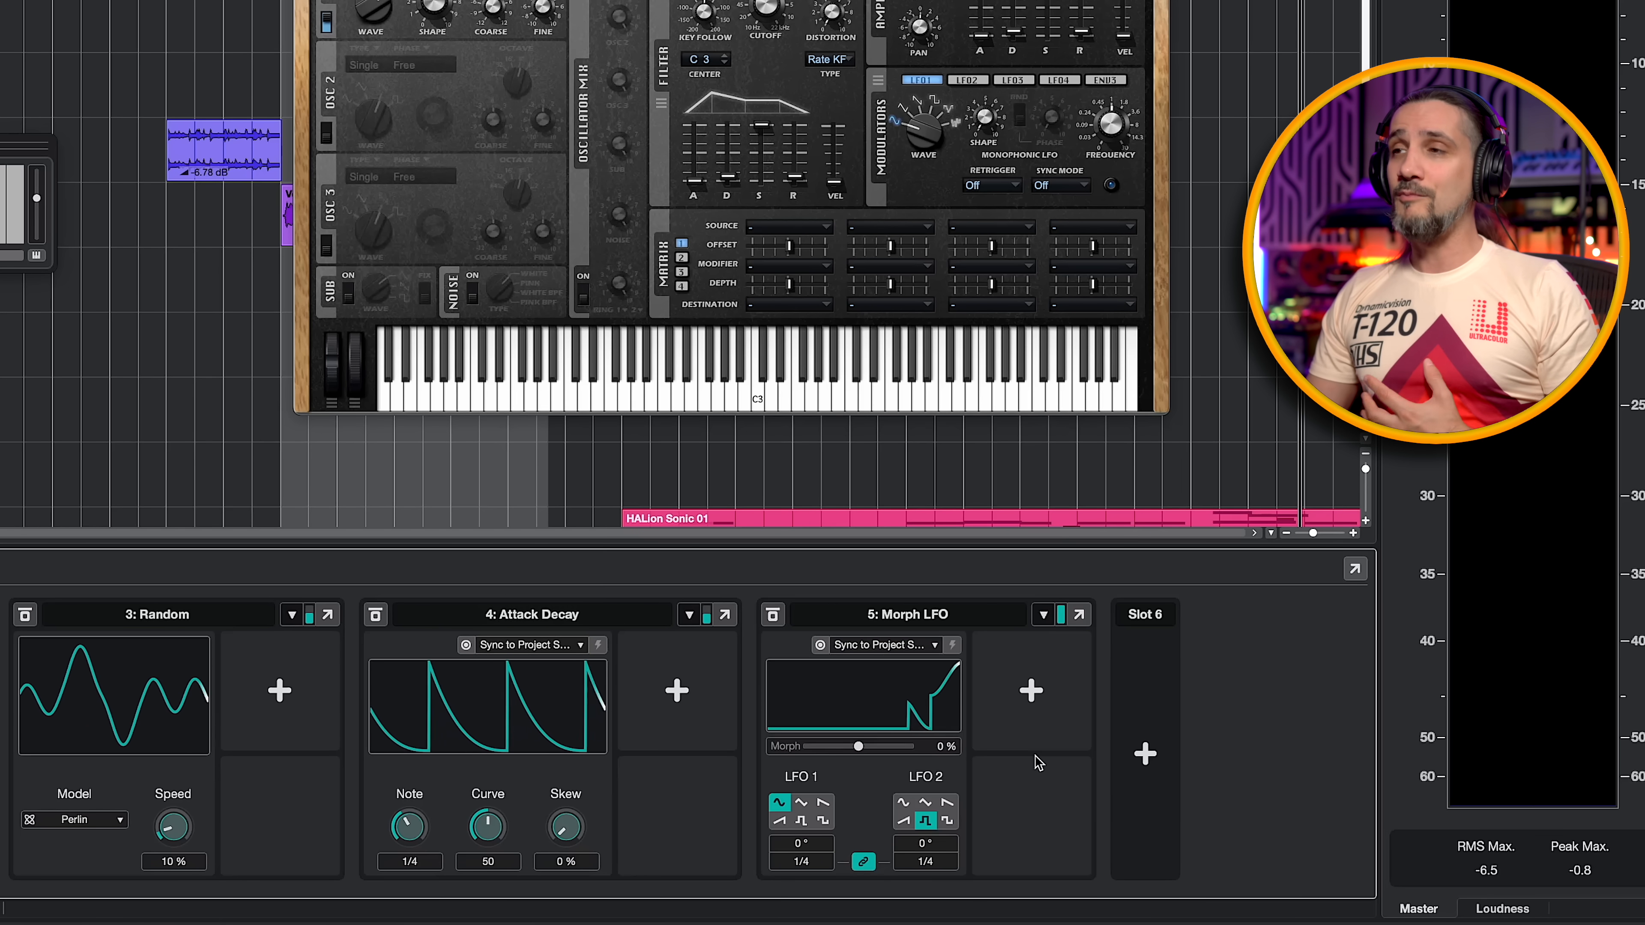
- Add Wavefold LFO, Crossfader and Sample & Hold modulators to slots 6, 7 and 8 of the Modulators track
click(1141, 759)
click(1311, 752)
click(1350, 747)
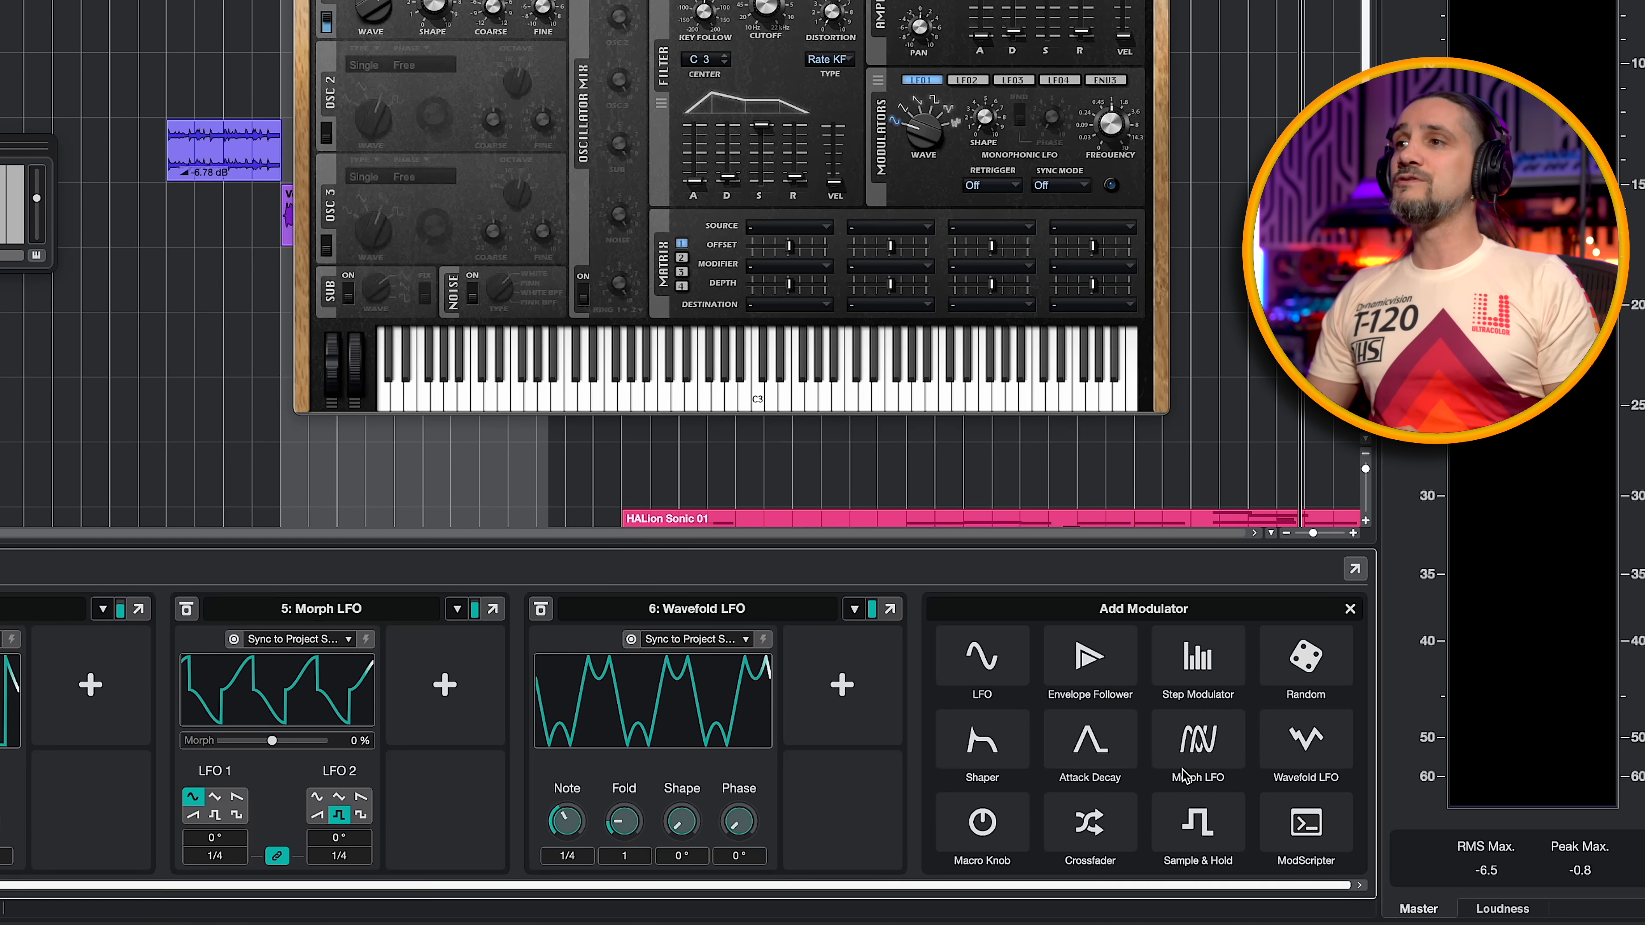
click(1123, 826)
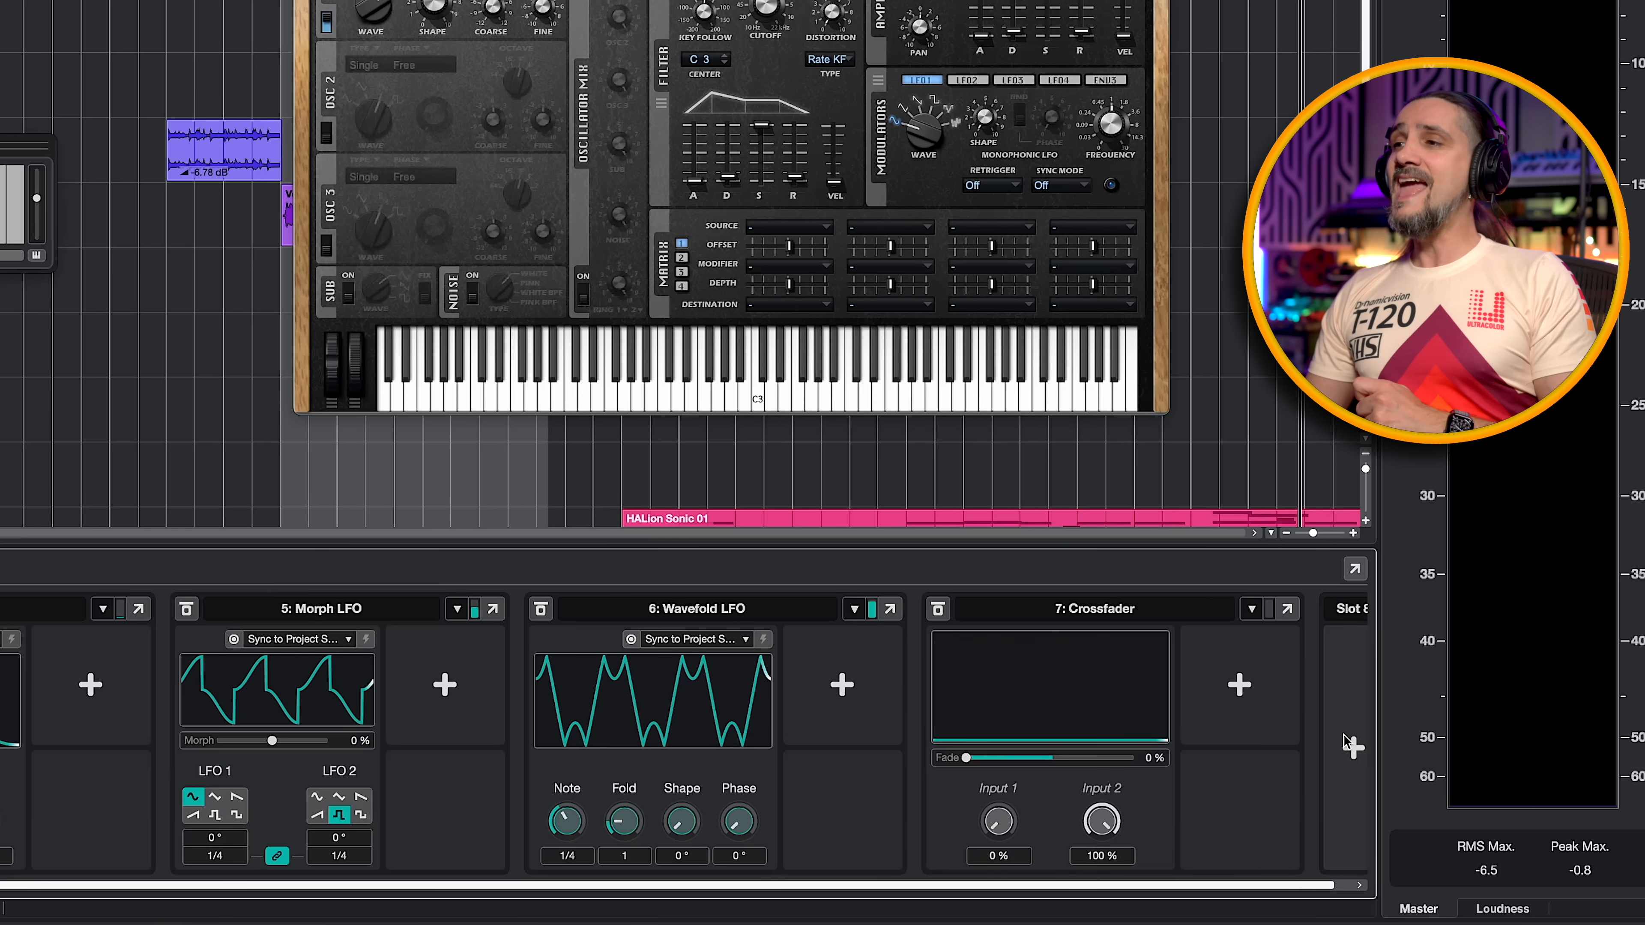
click(1240, 683)
click(1196, 822)
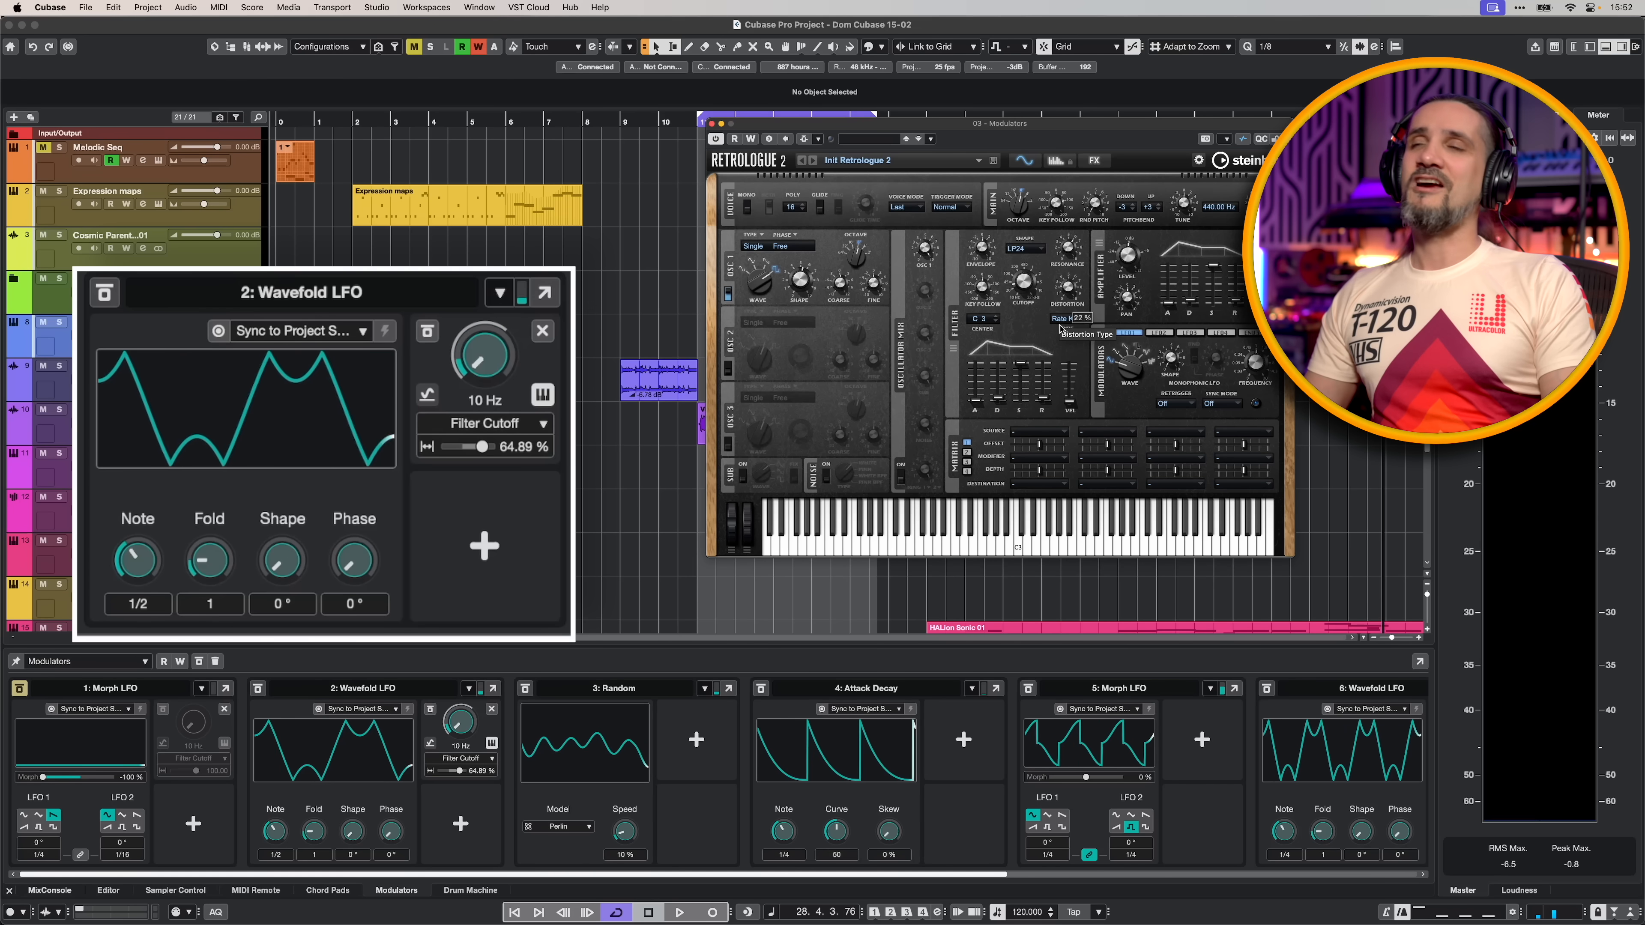
- Adjust the filter's Distortion amount in the Retrologue 2 instrument
drag(1060, 310, 1062, 266)
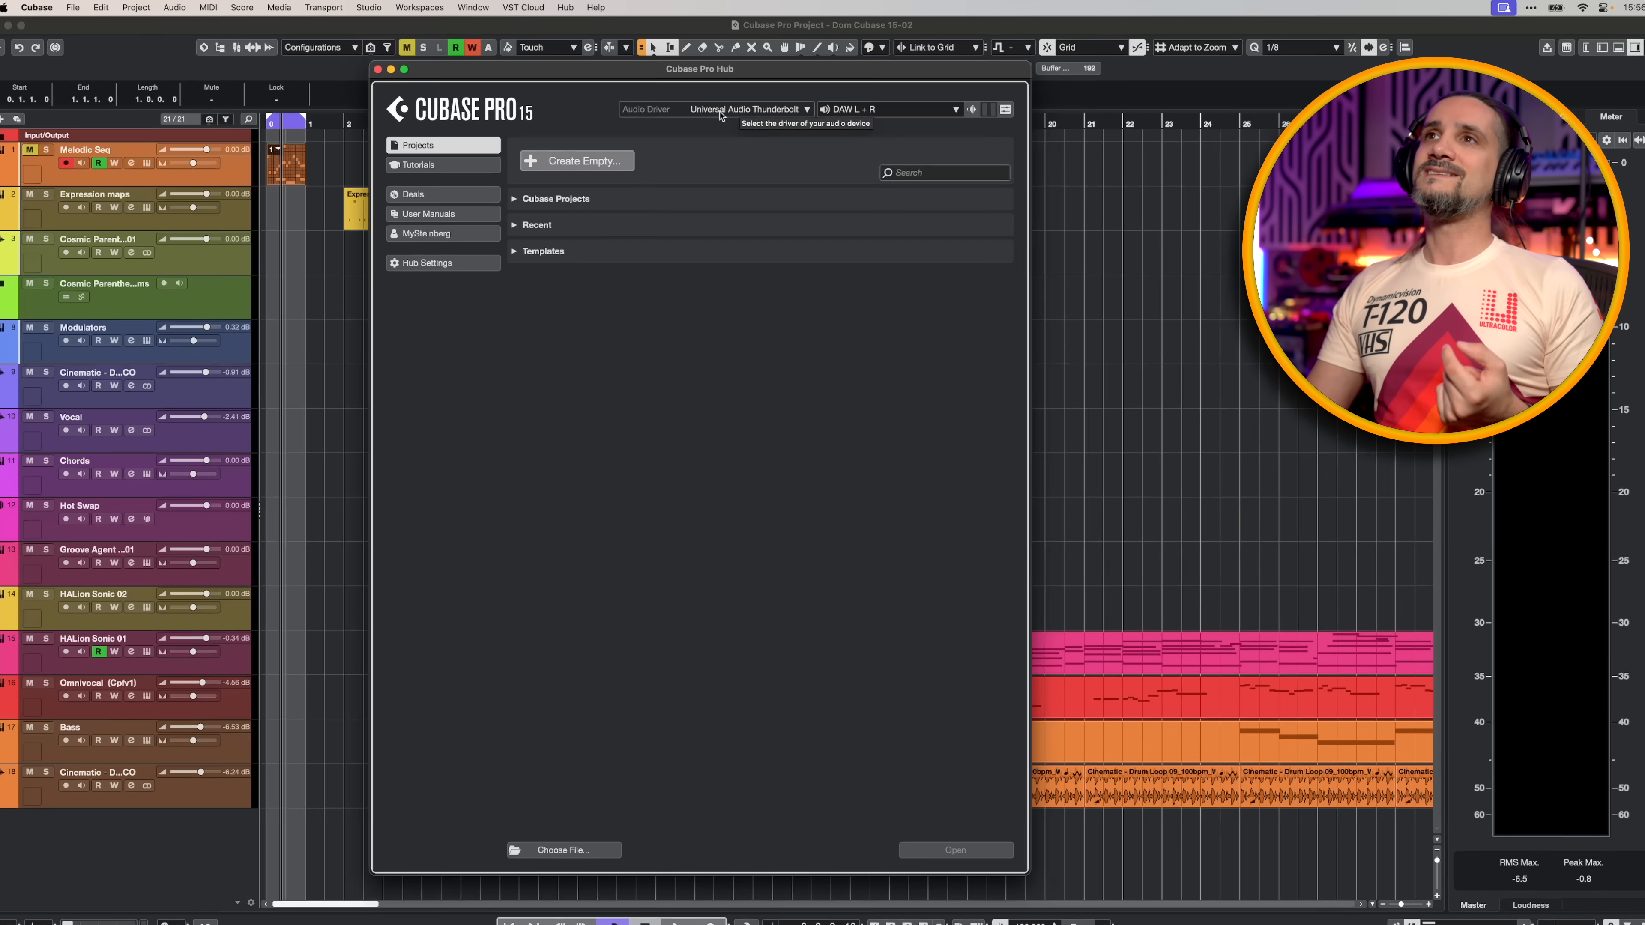
- Examine the available audio drivers and output channels in the Cubase Pro Hub, leaving Universal Audio Thunderbolt and DAW L + R selected
click(741, 109)
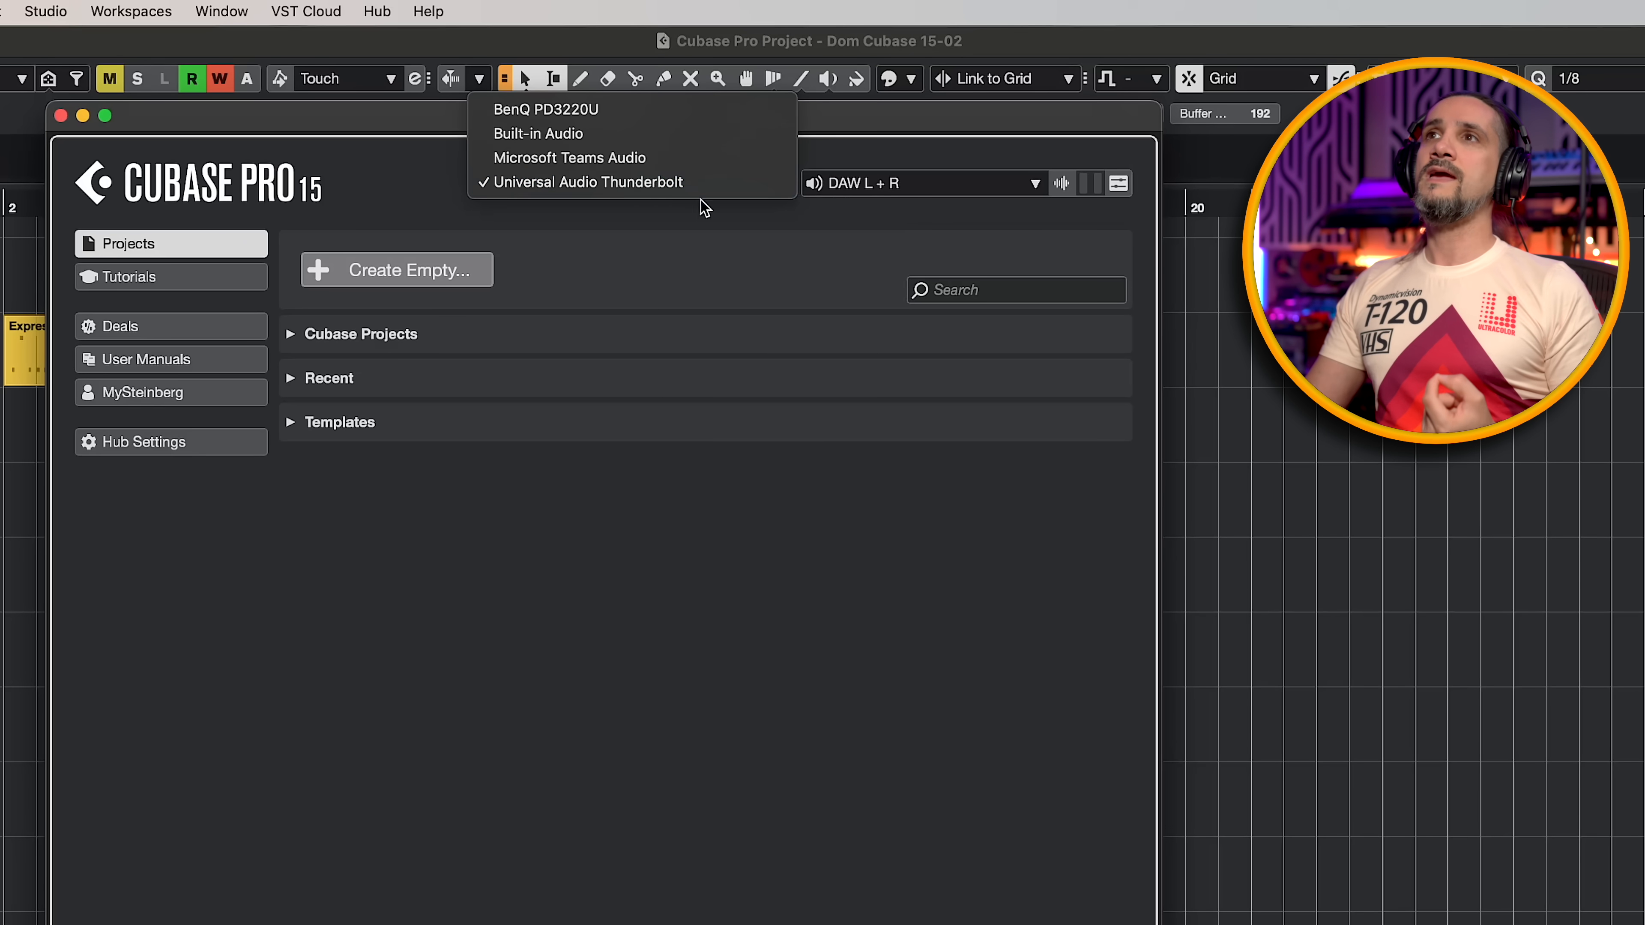
click(723, 220)
click(904, 188)
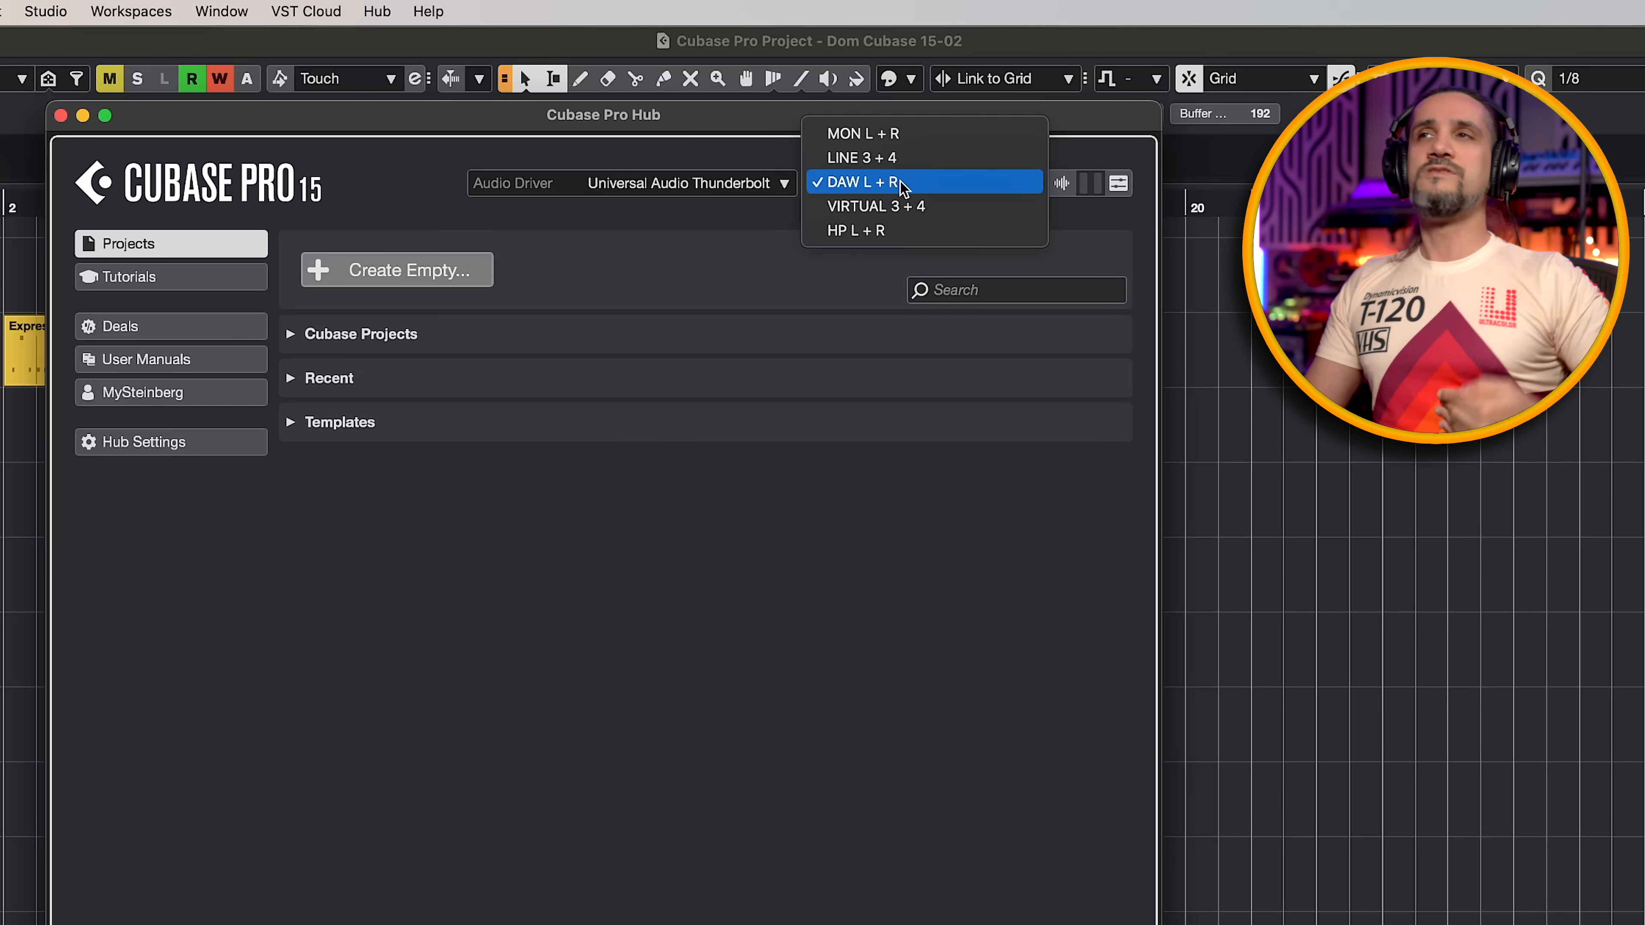
click(746, 213)
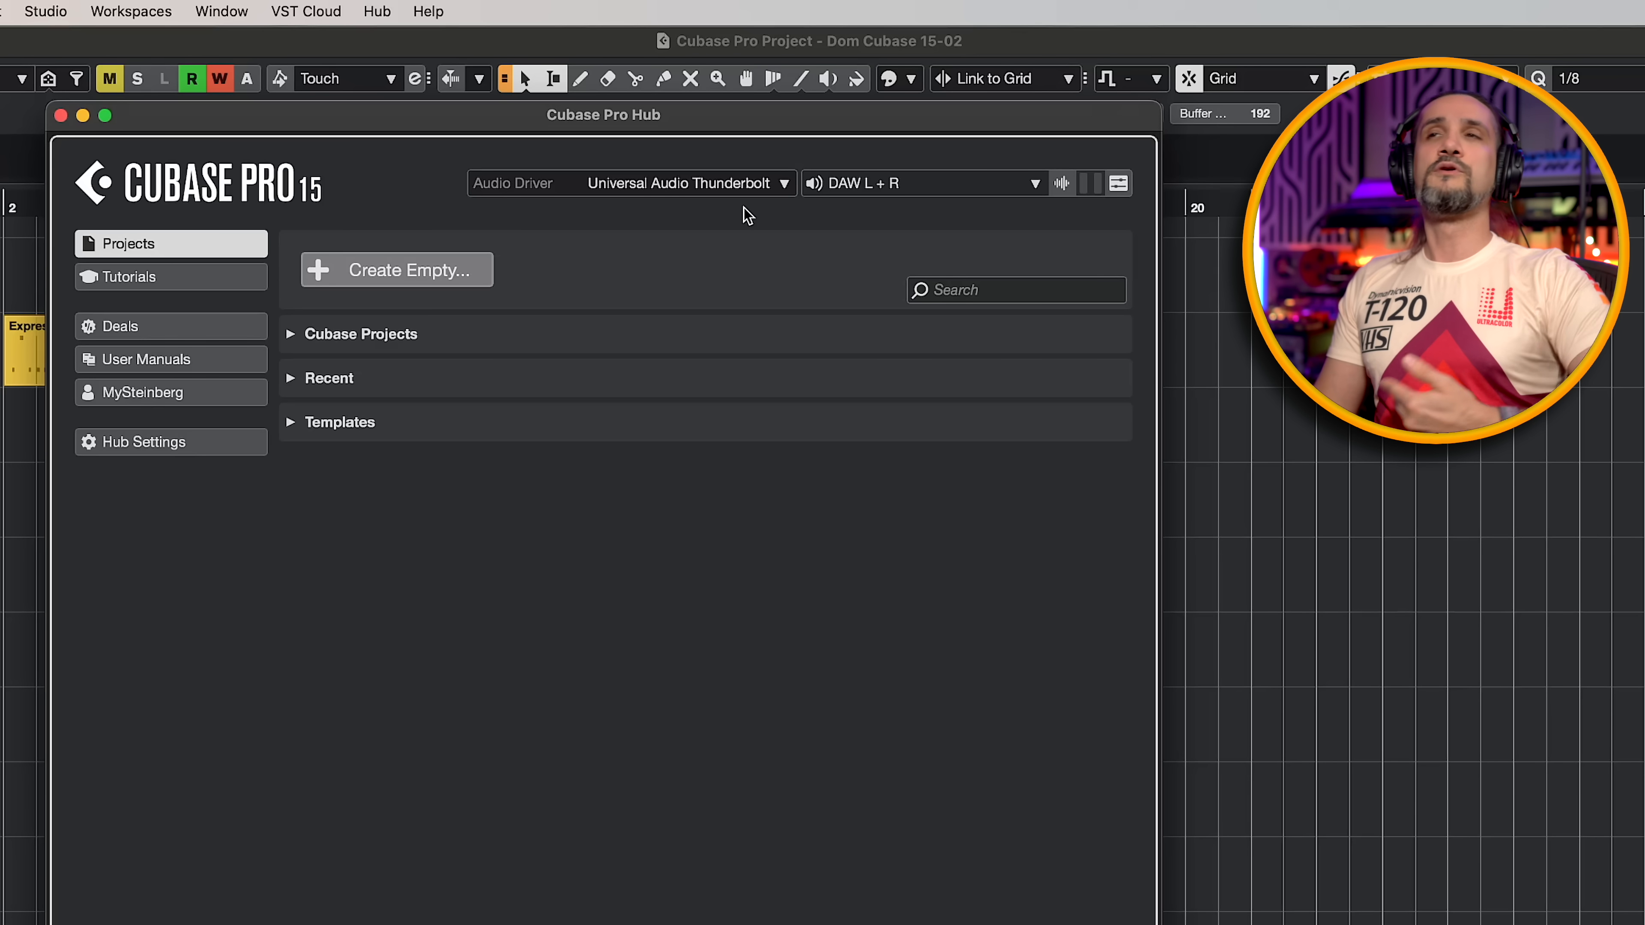
click(734, 185)
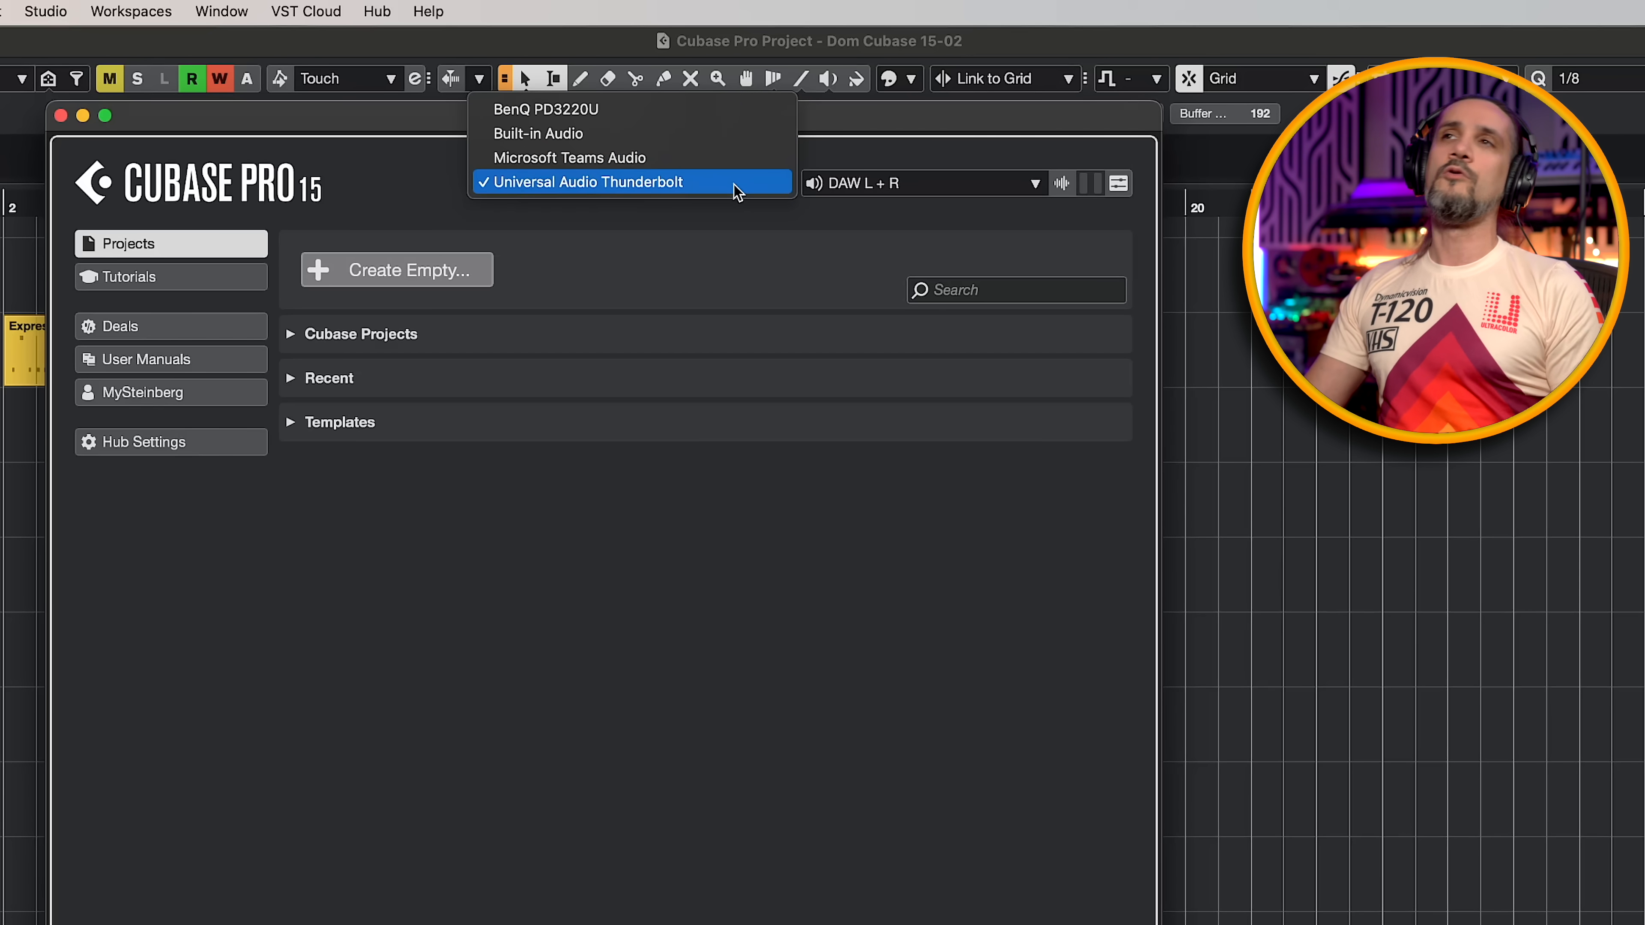
click(910, 188)
click(909, 188)
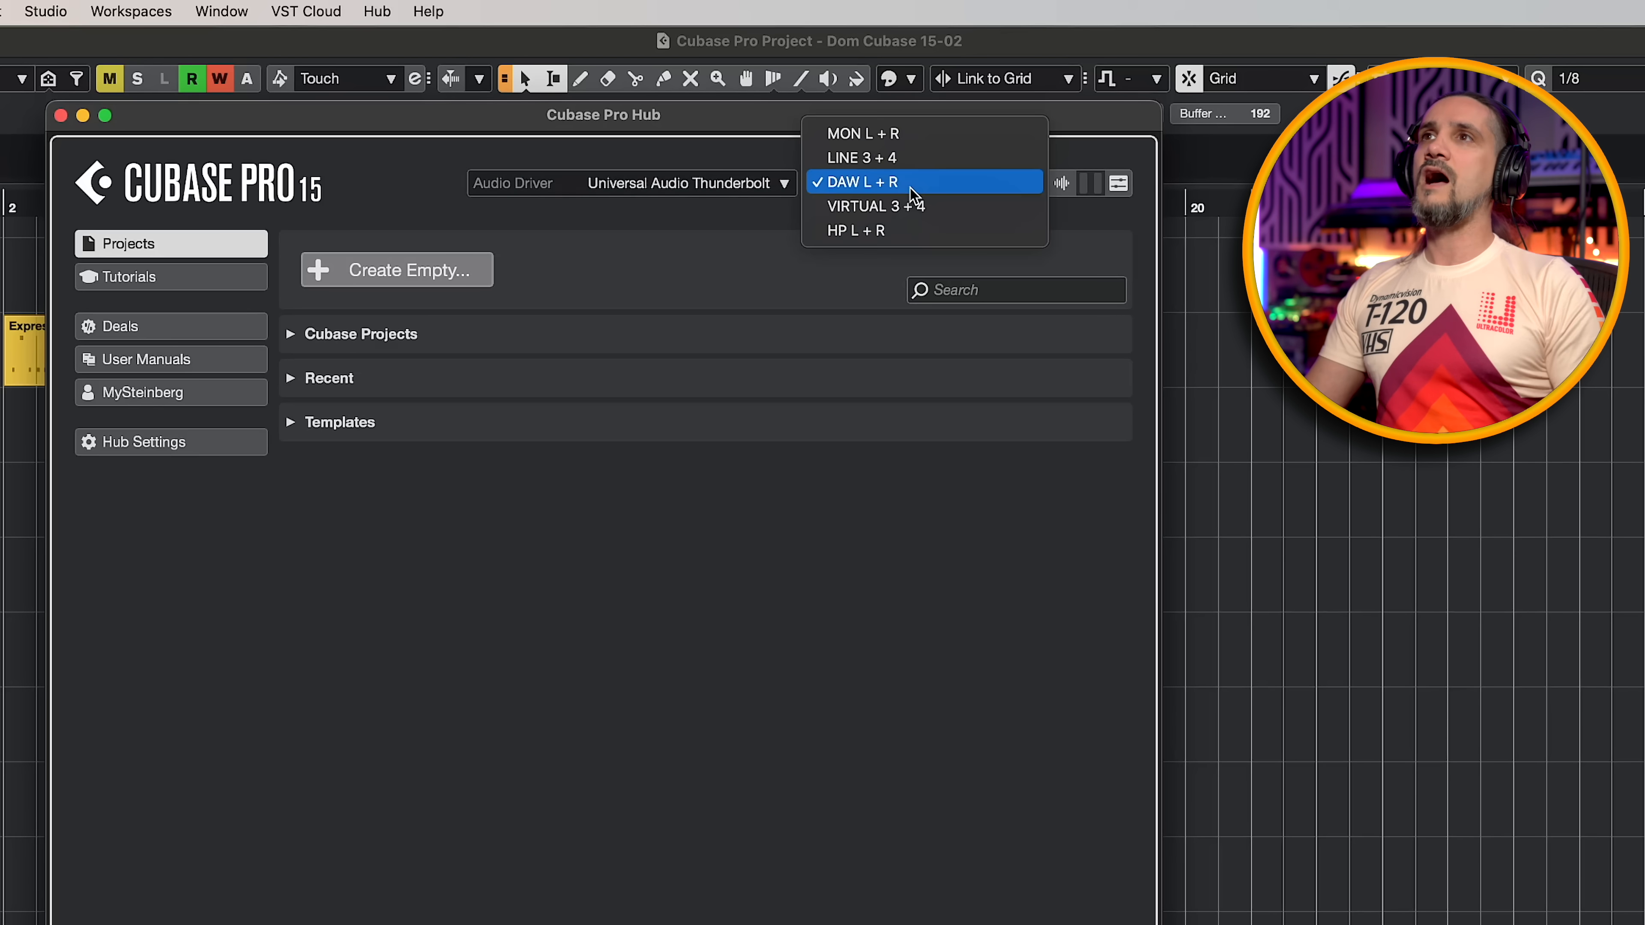
click(1093, 131)
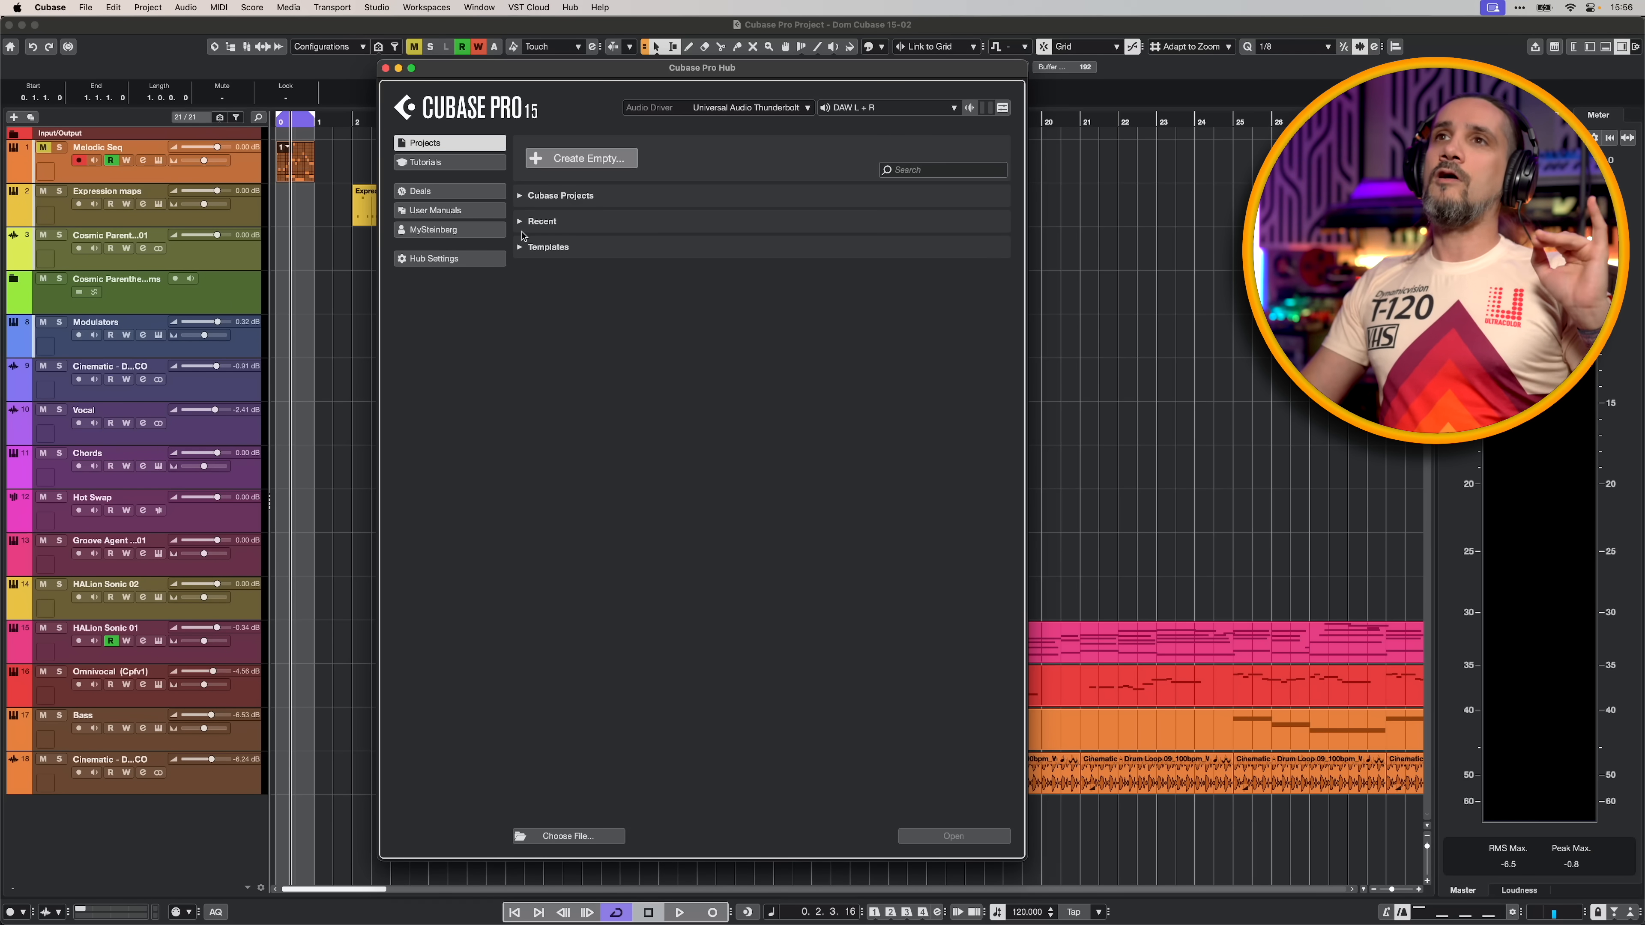
- Filter the Hub's templates to User Templates, and look through the Recent and Cubase Projects lists
click(522, 247)
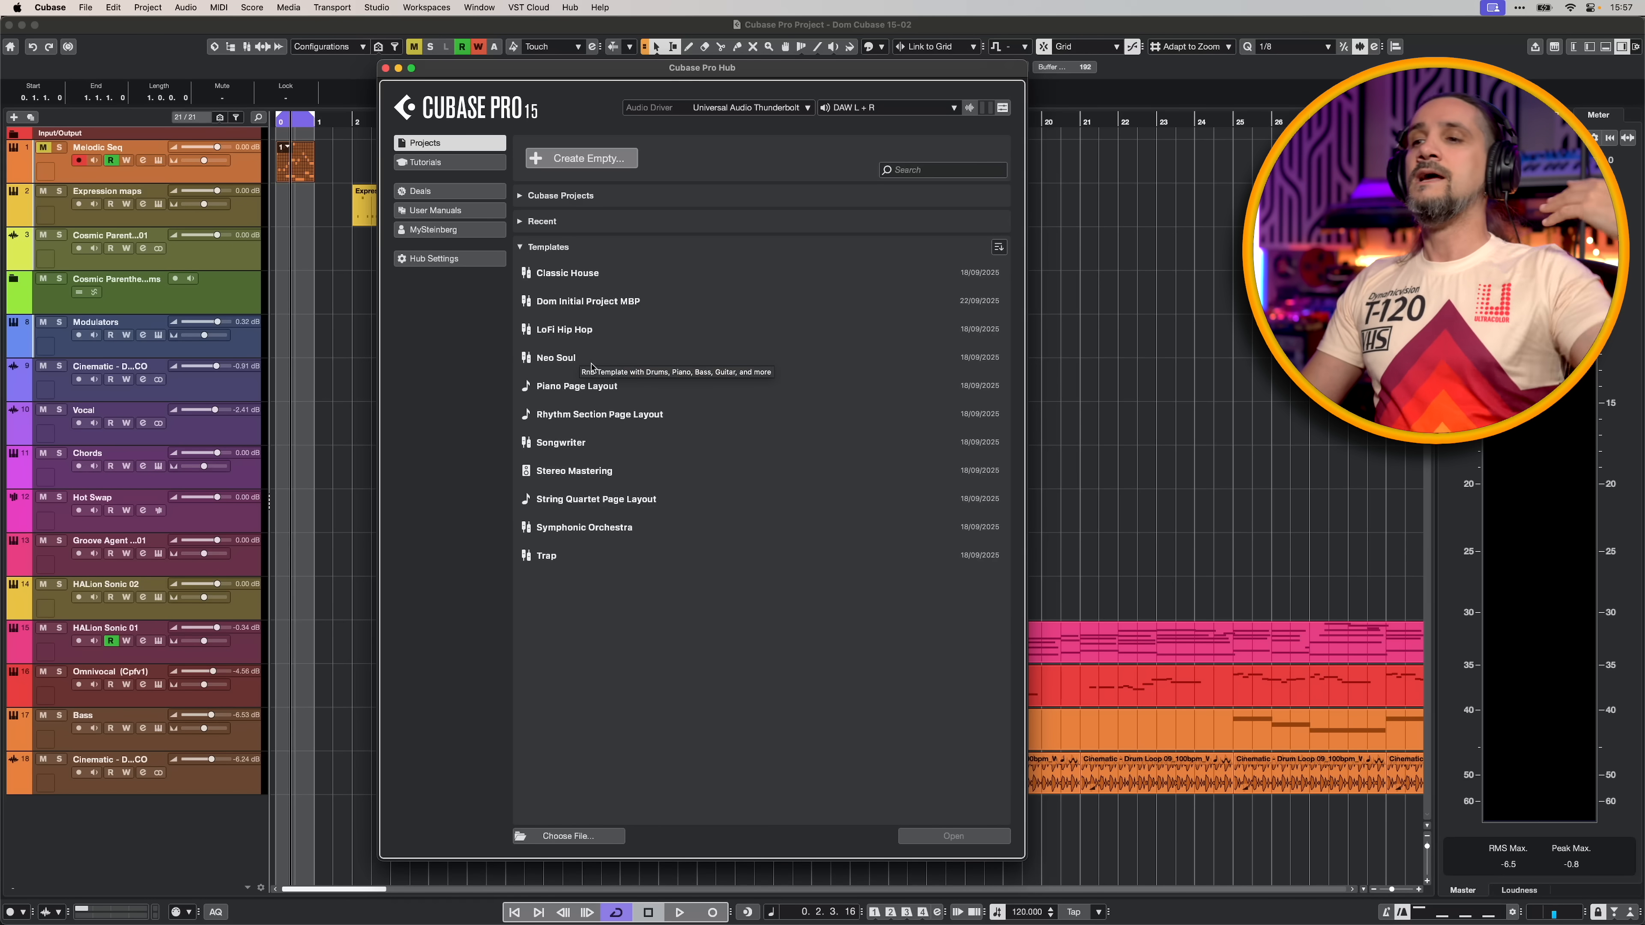
click(999, 248)
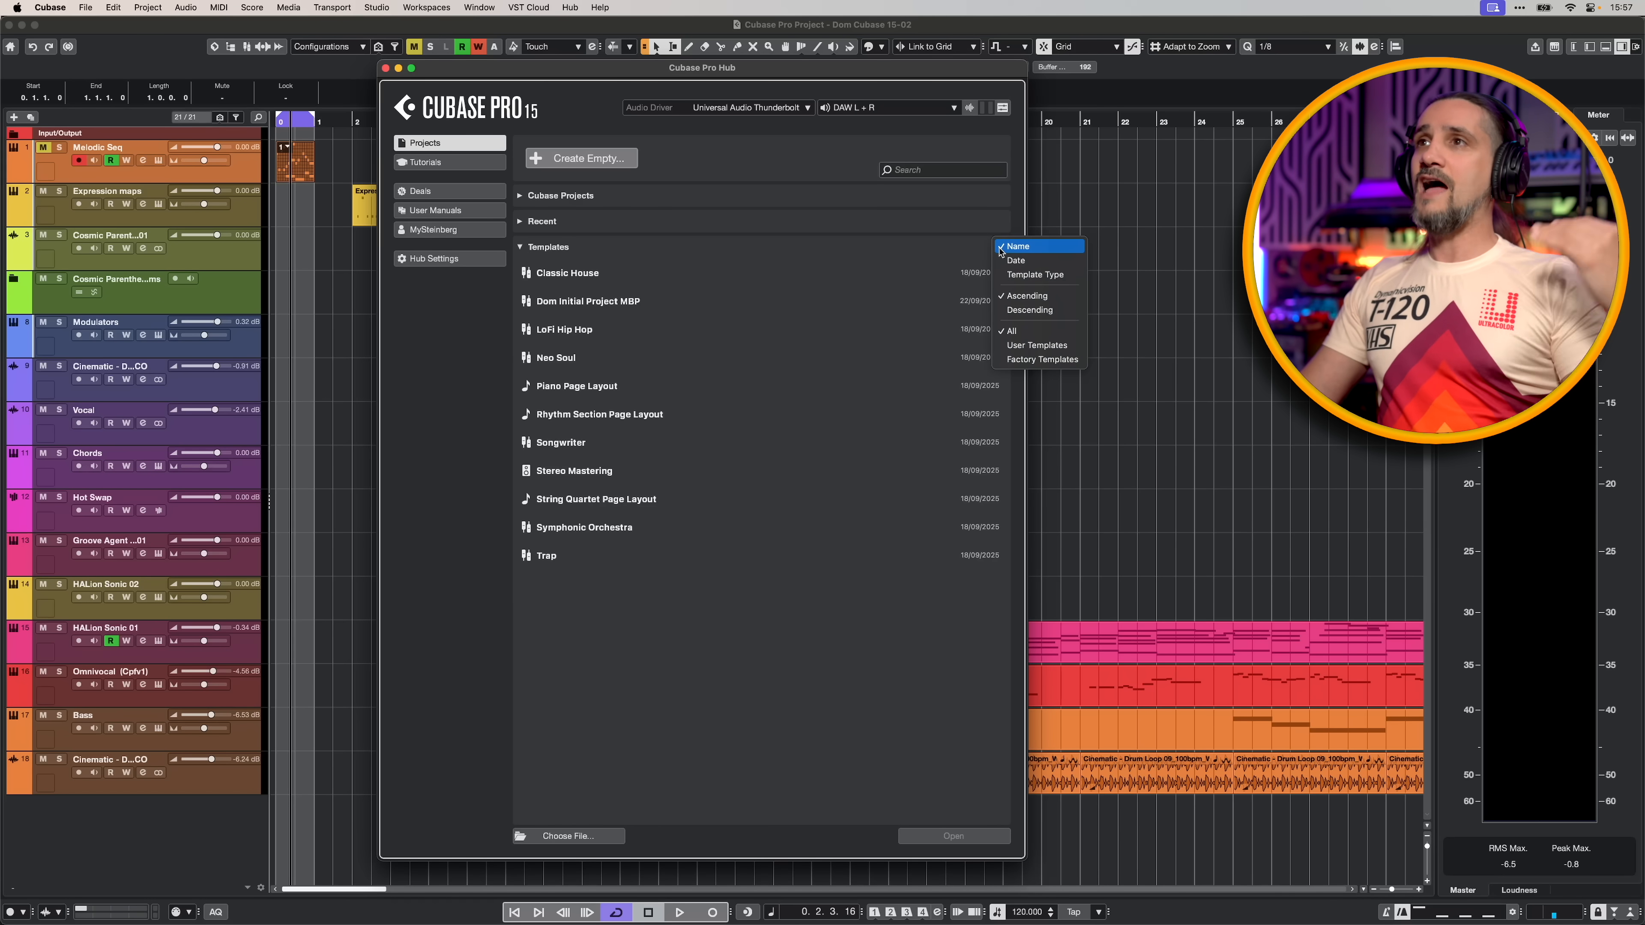
click(1016, 345)
click(1001, 247)
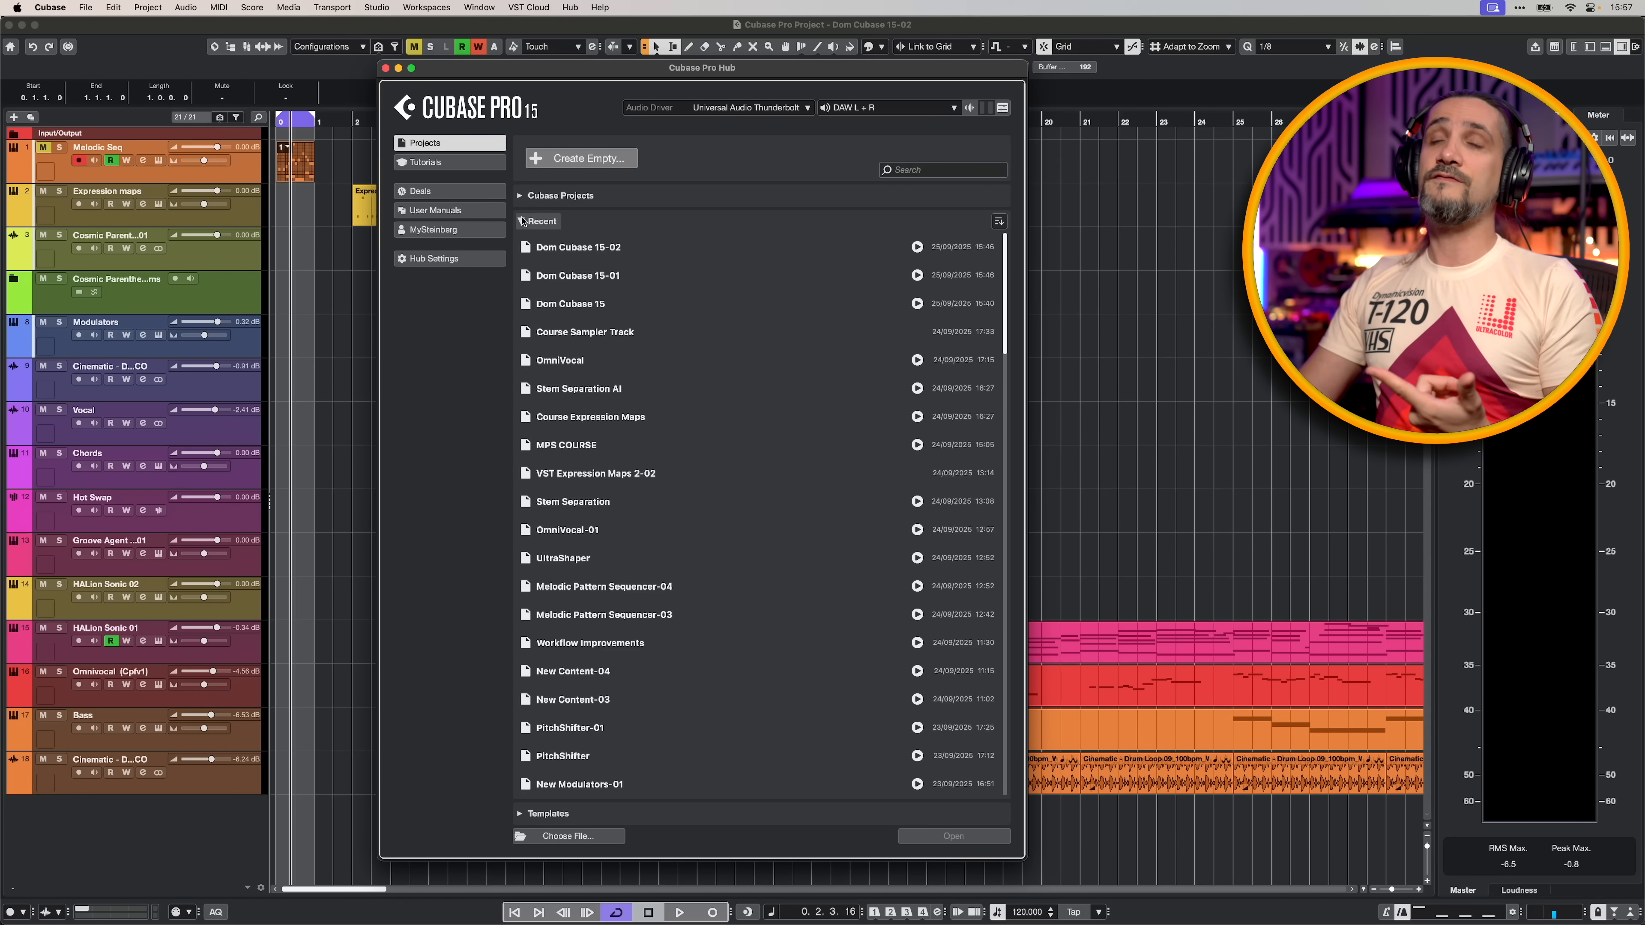
click(522, 221)
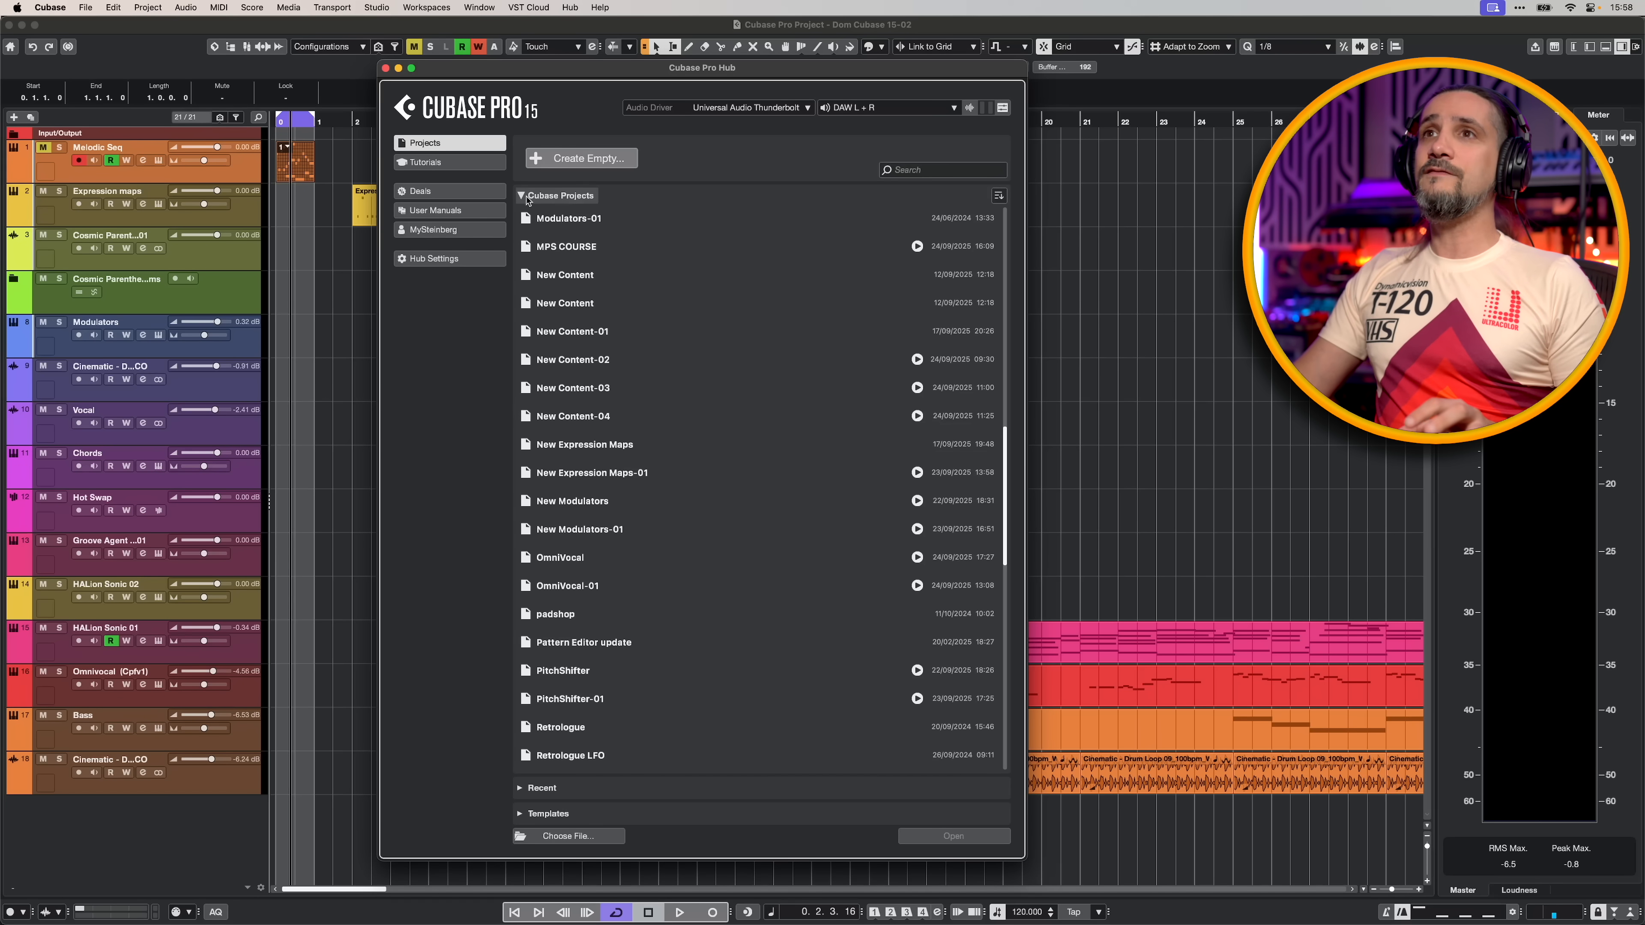
click(522, 196)
- Search the Hub's projects for "omni", and play and stop the audio preview of the OmniVocal-01 project
click(941, 169)
text(d)
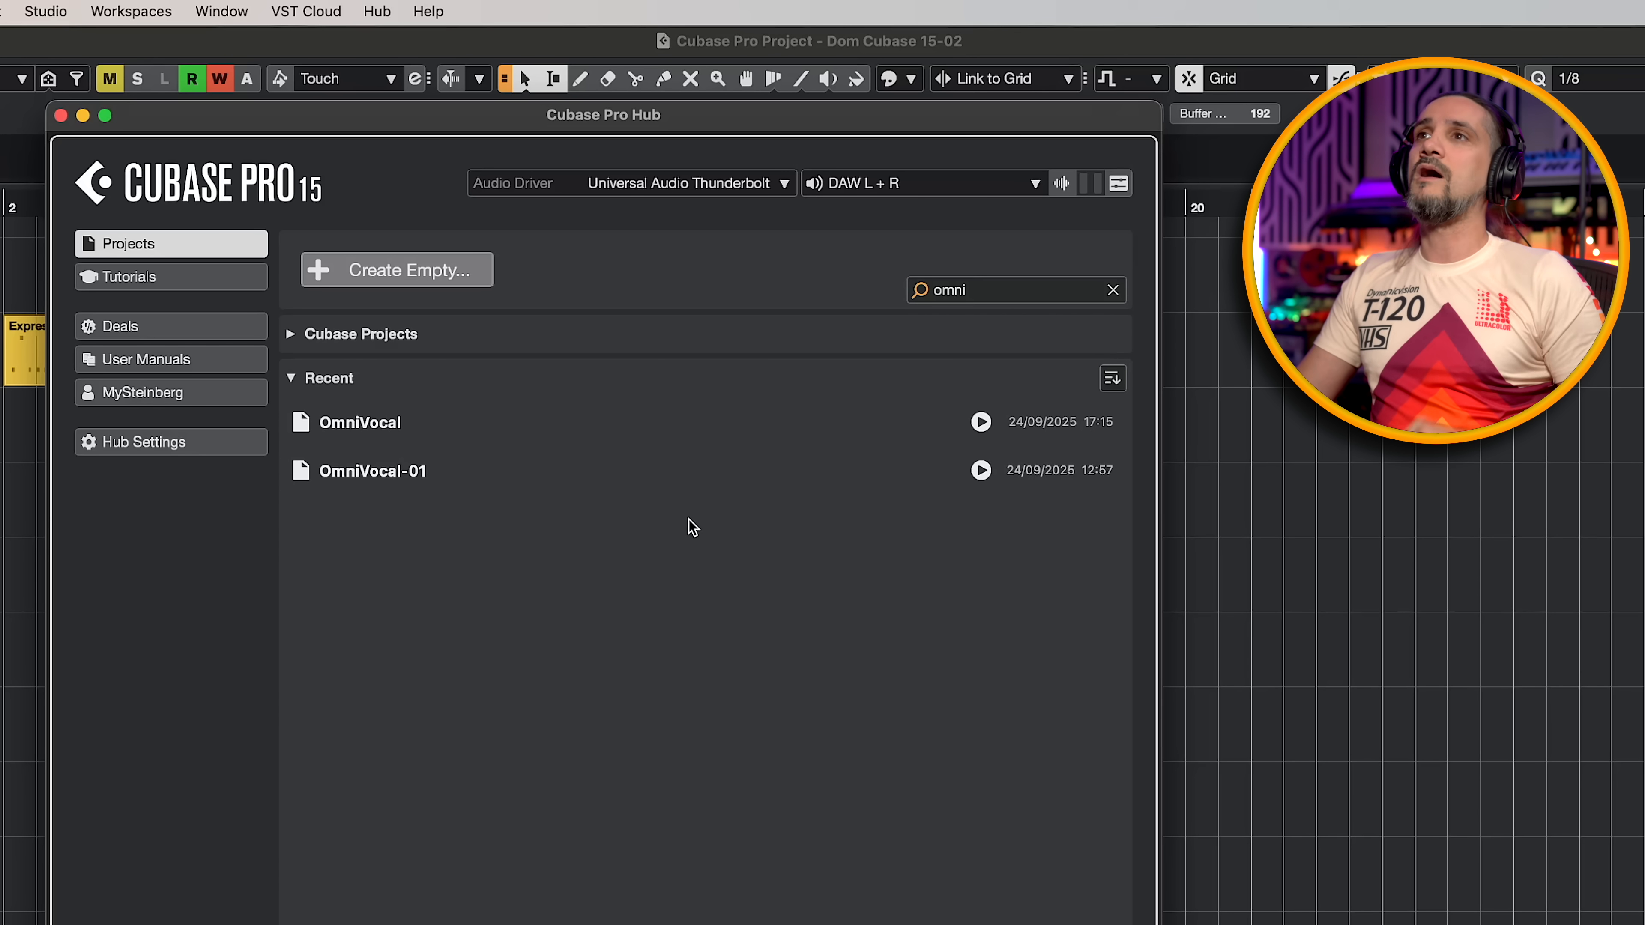
click(981, 471)
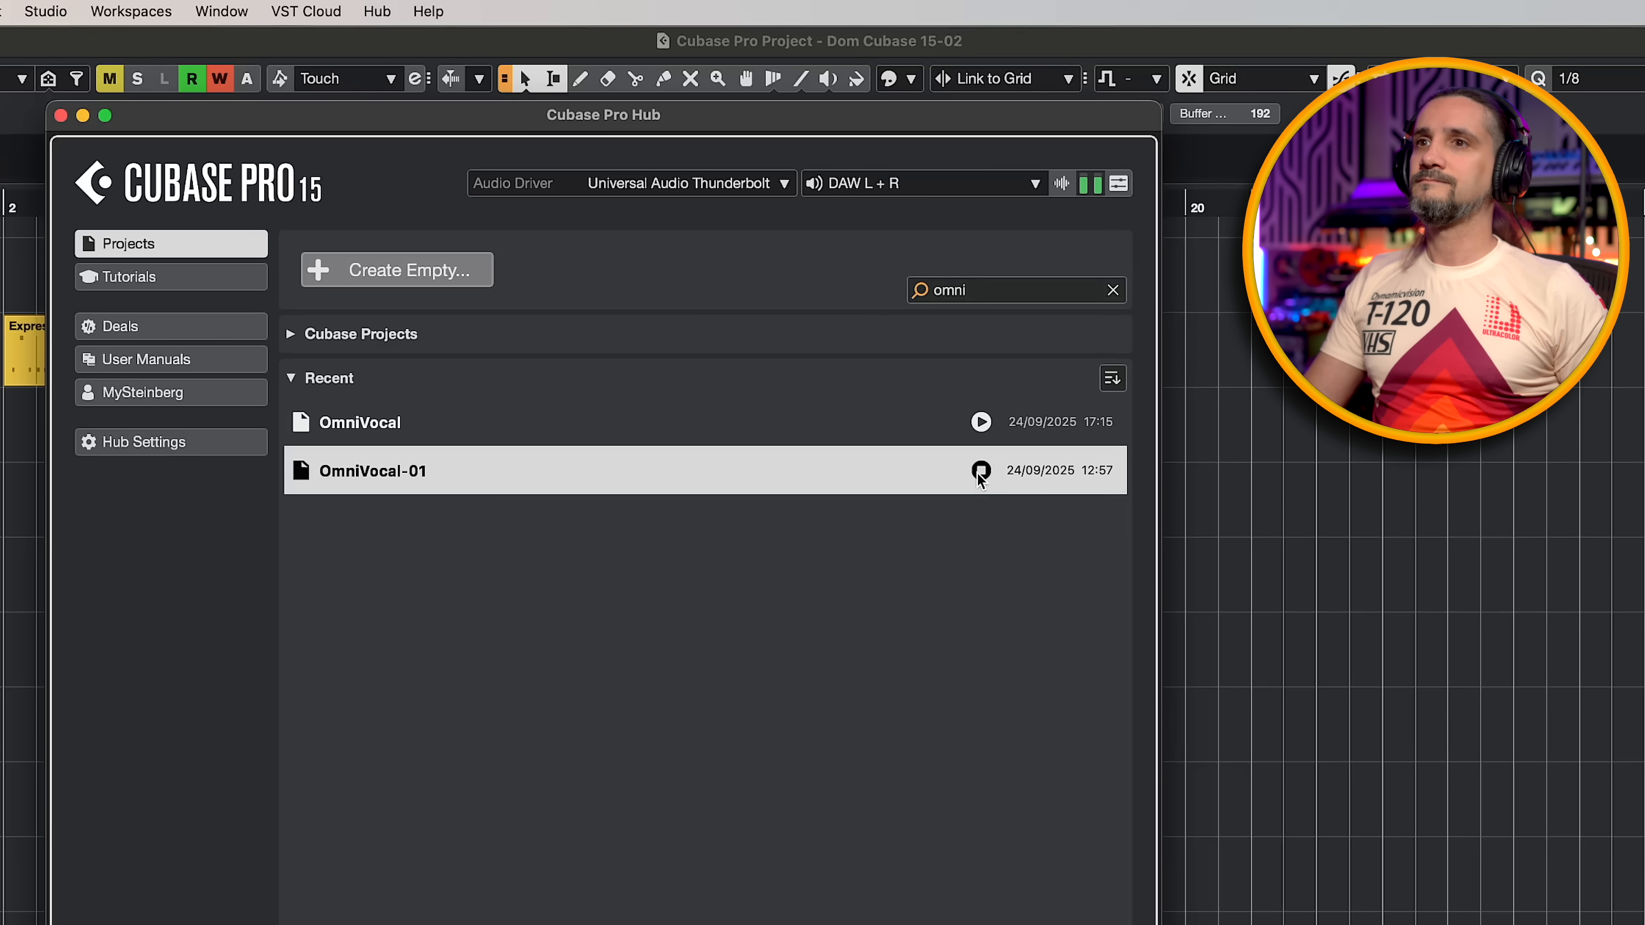
click(981, 472)
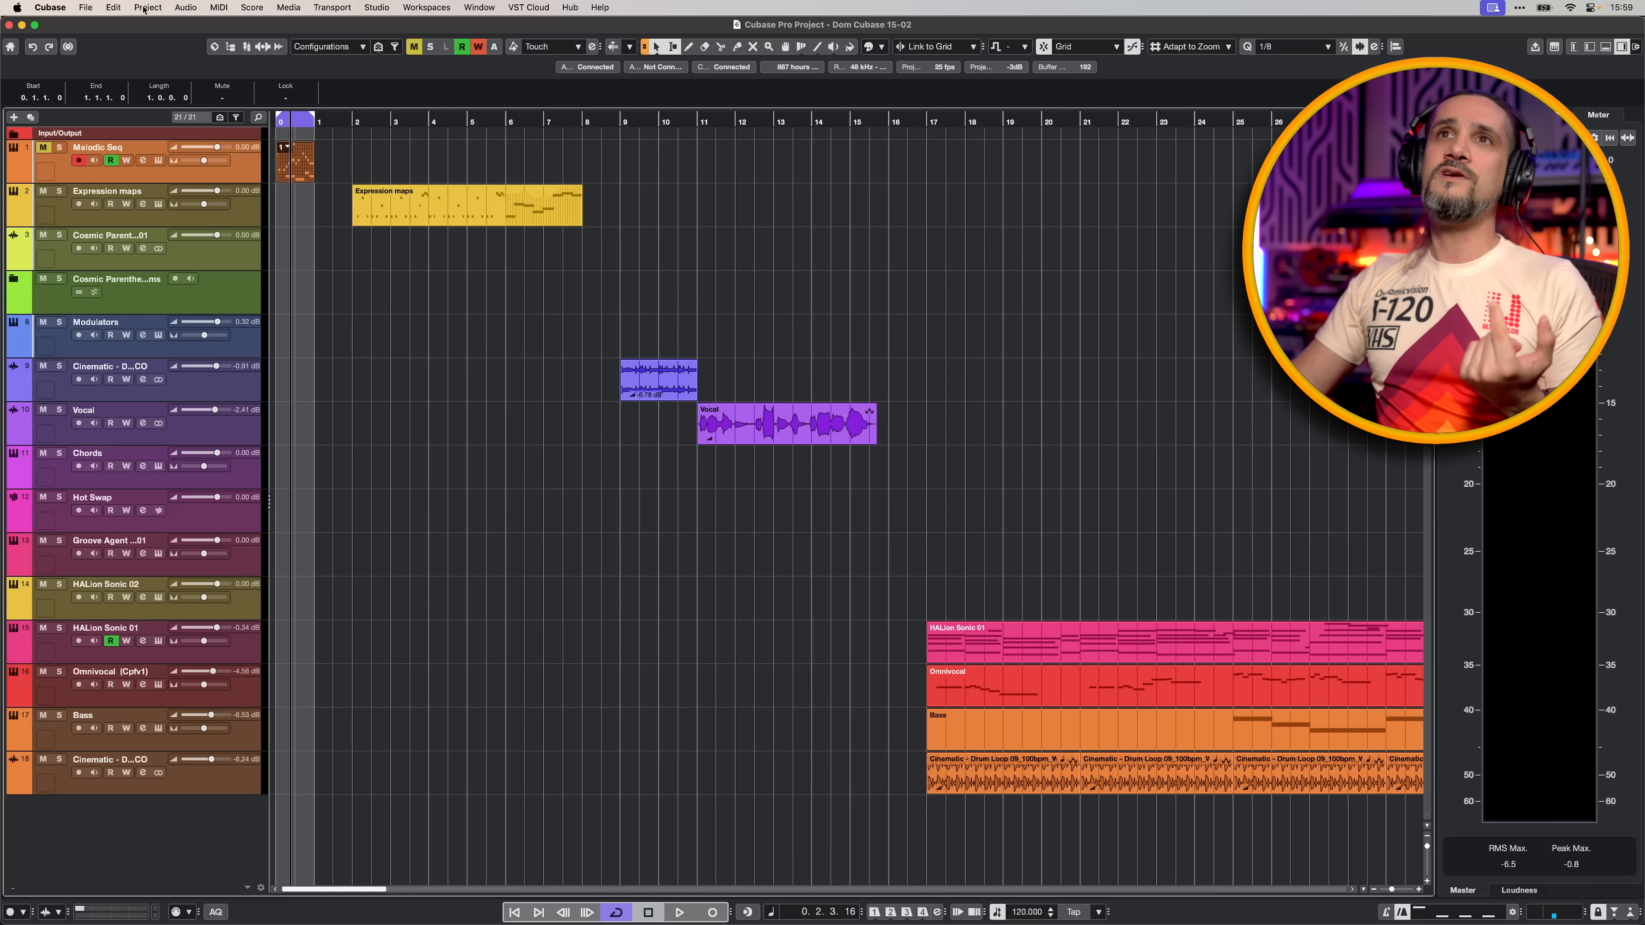
- Bring up the Project Preview commands for the current project
click(147, 7)
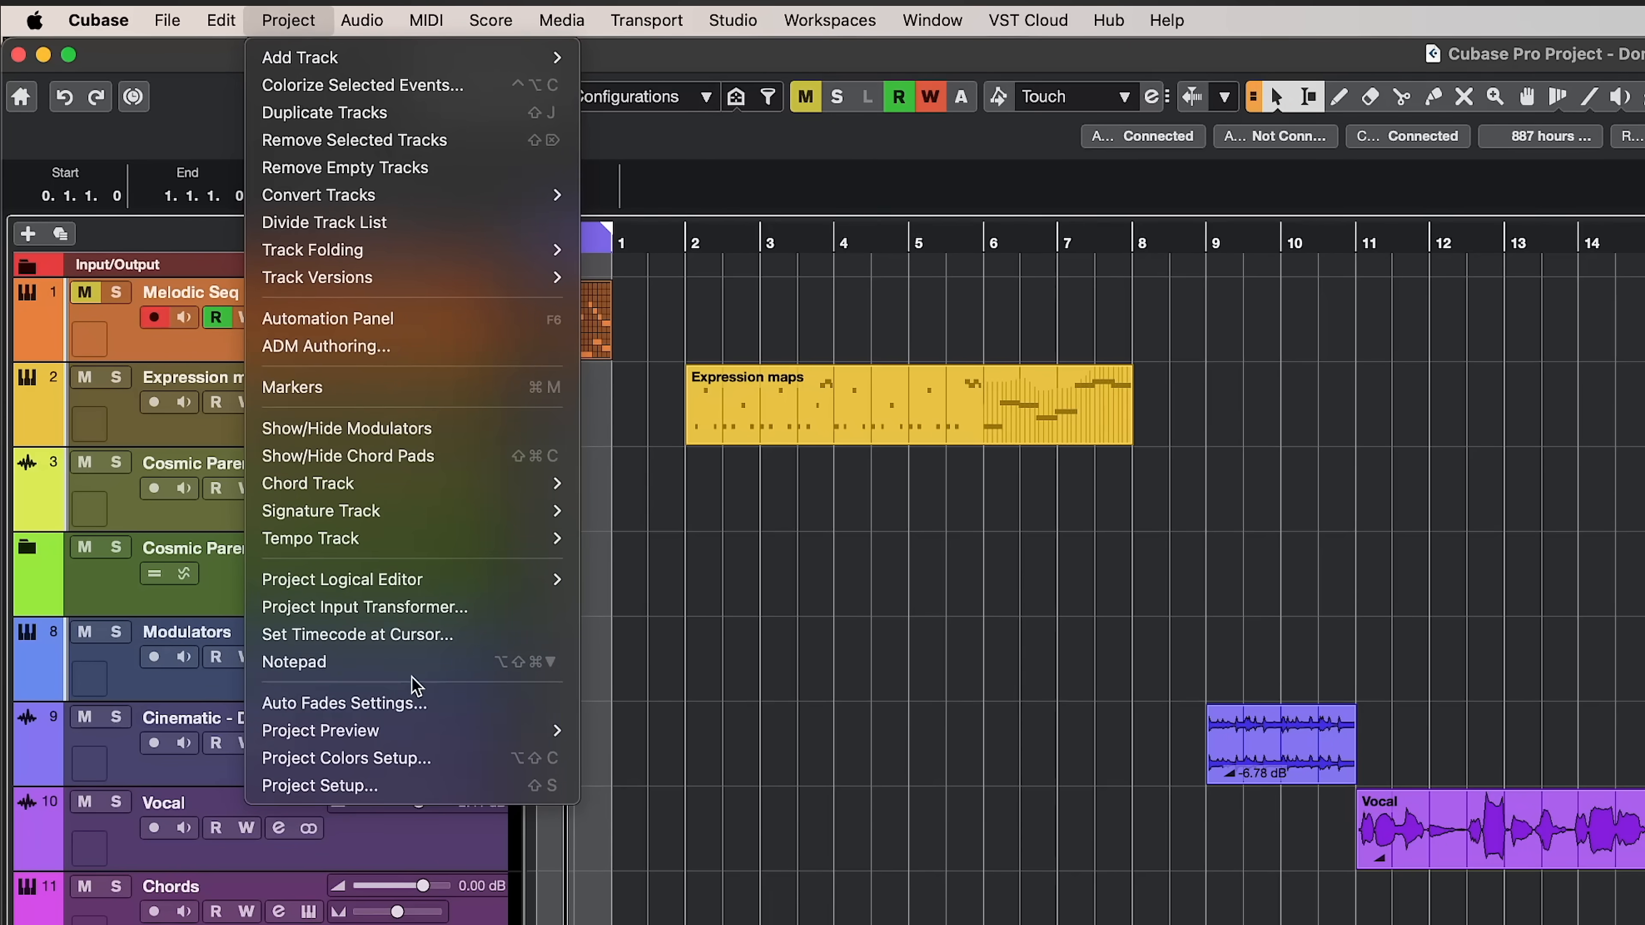
mouse_move(211, 371)
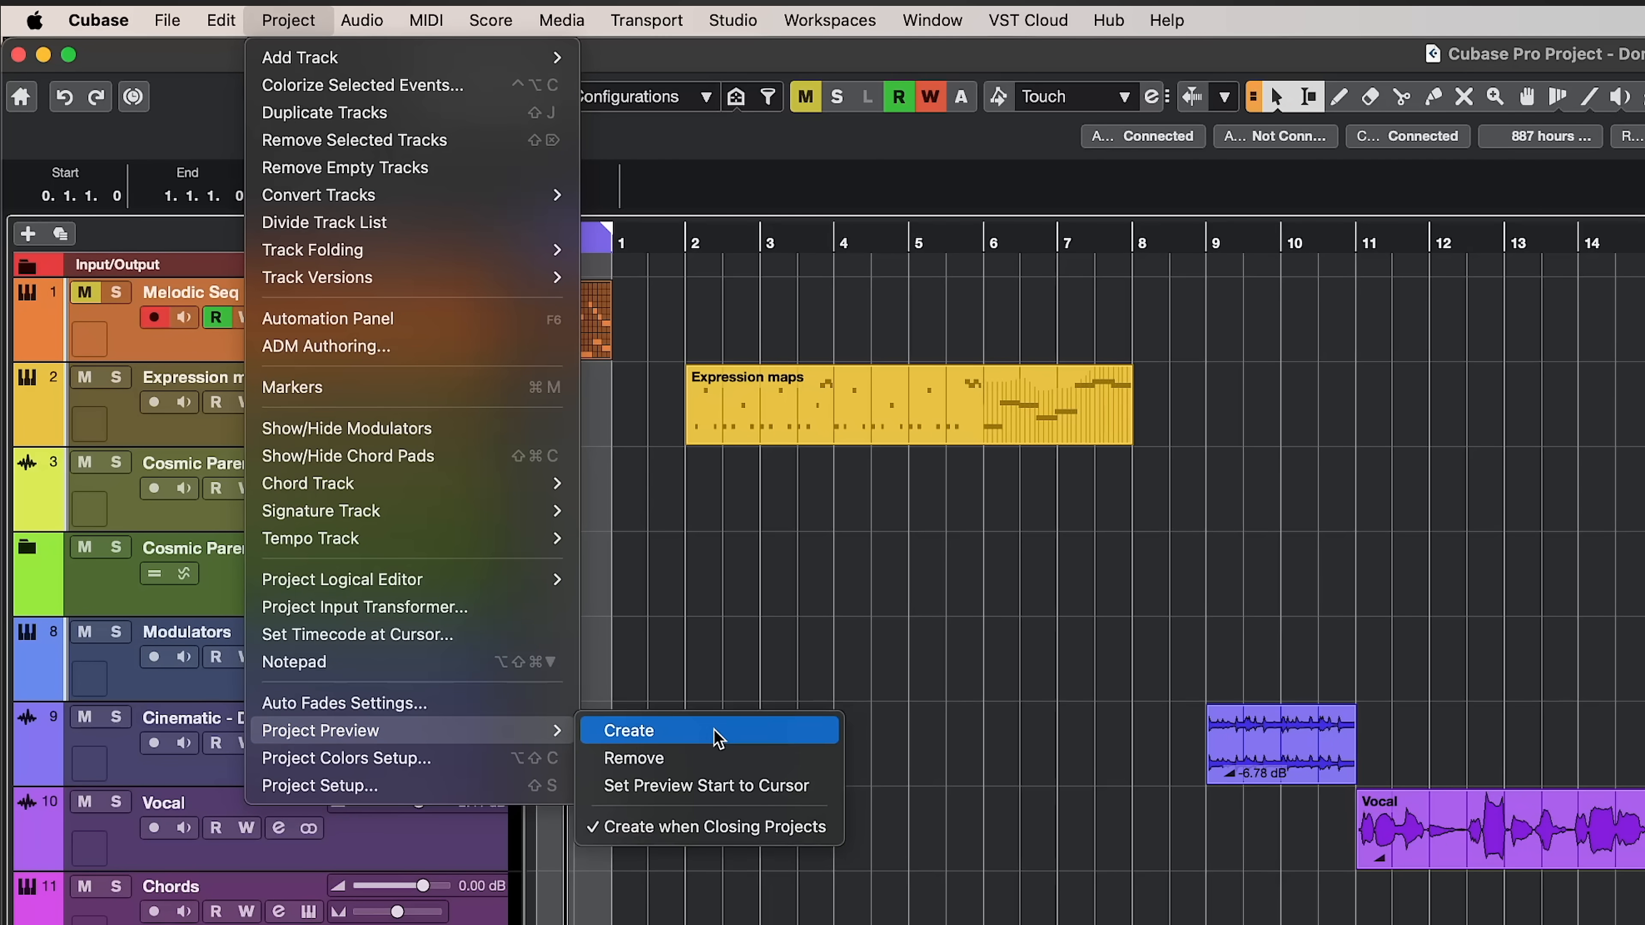